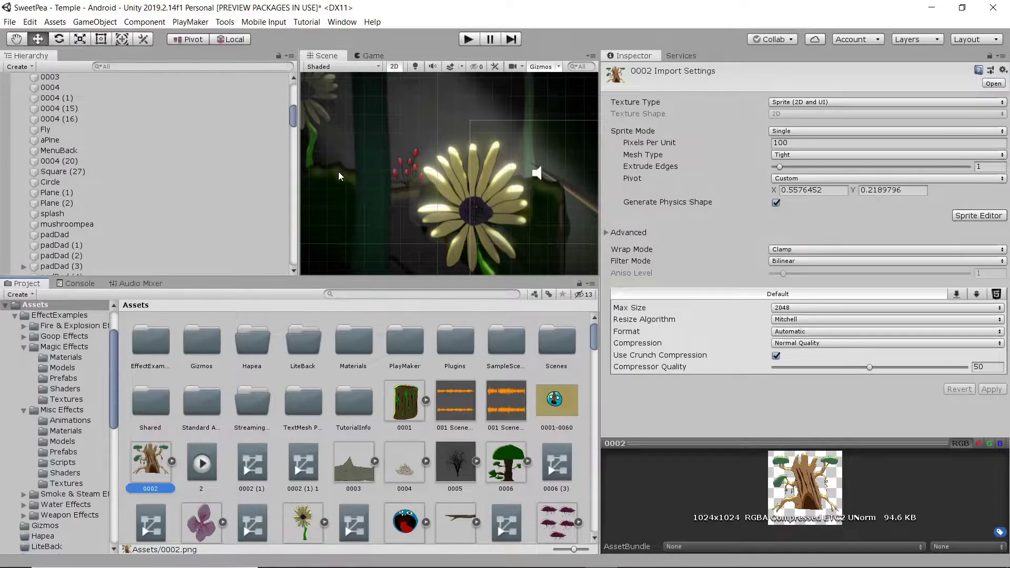
- Zoom and pan the Scene view to frame the red mushrooms beside the large daisy
{"action": "scroll", "coordinate": [338, 171], "scroll_direction": "down", "scroll_amount": 5}
{"action": "scroll", "coordinate": [550, 184], "scroll_direction": "up", "scroll_amount": 5}
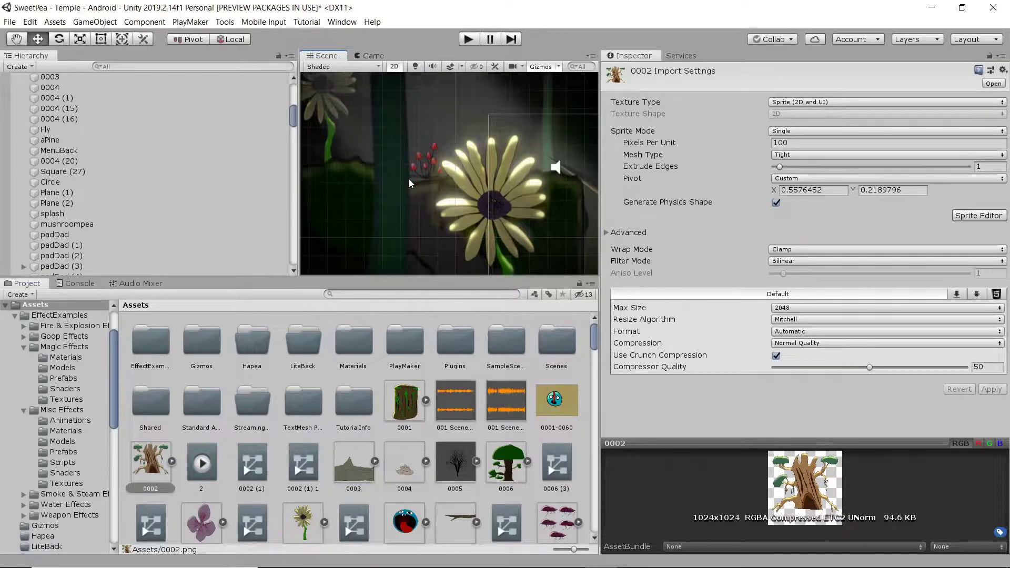
{"action": "scroll", "coordinate": [409, 179], "scroll_direction": "up", "scroll_amount": 4}
{"action": "scroll", "coordinate": [408, 178], "scroll_direction": "up", "scroll_amount": 2}
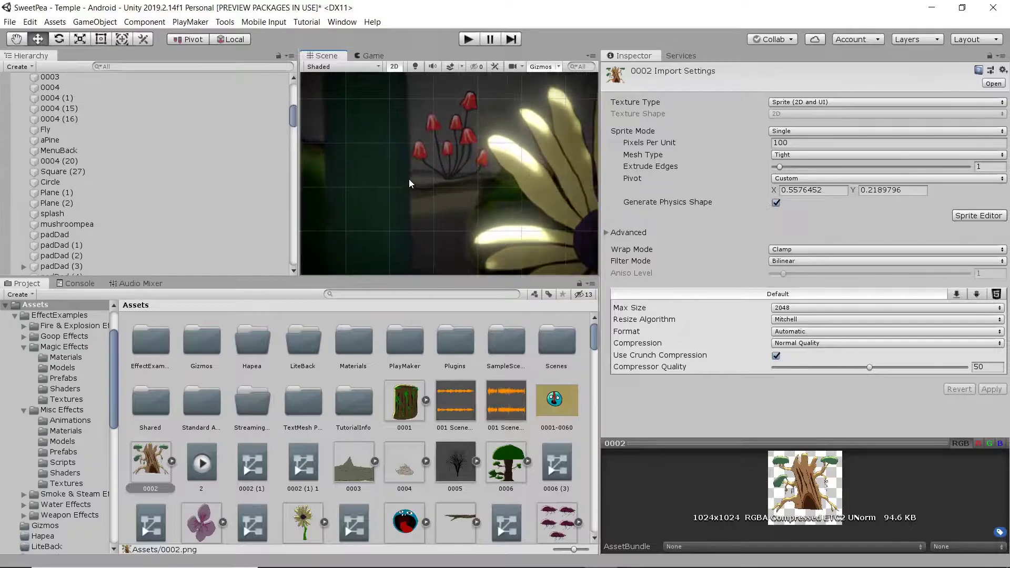
{"action": "middle_click_drag", "start_coordinate": [425, 163], "coordinate": [507, 207]}
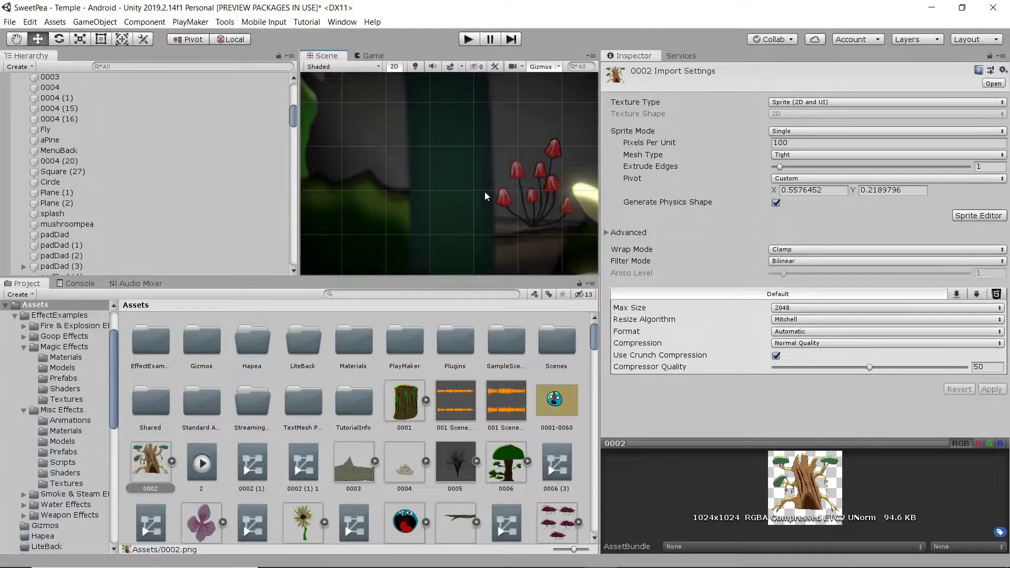
{"action": "scroll", "coordinate": [484, 191], "scroll_direction": "down", "scroll_amount": 1}
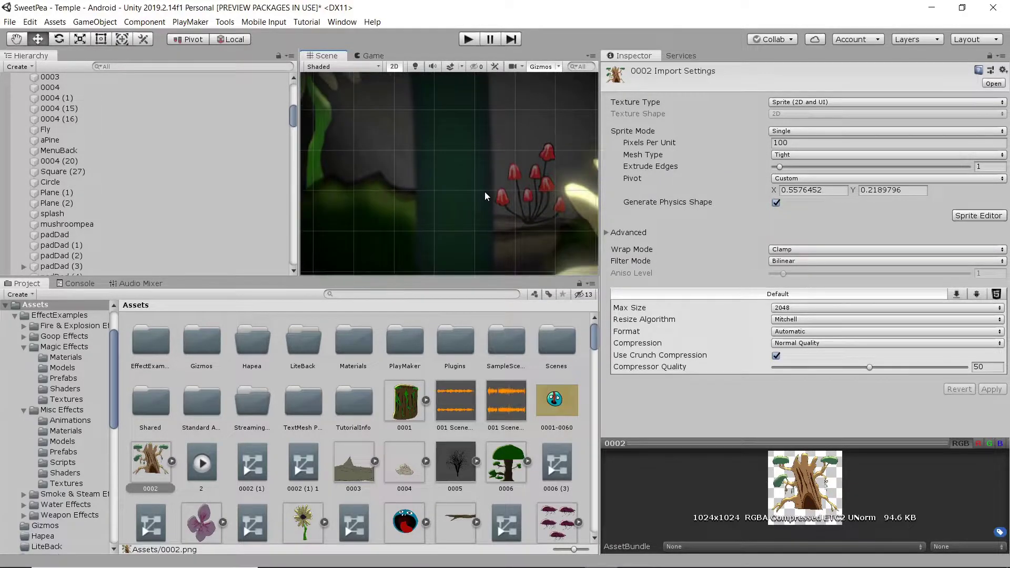
- Select the mushroompea sprite and nudge it to X -21.58, Y 3.18
{"action": "left_click", "coordinate": [545, 185]}
{"action": "mouse_move", "coordinate": [519, 205]}
{"action": "left_mouse_down"}
{"action": "mouse_move", "coordinate": [491, 169]}
{"action": "mouse_move", "coordinate": [513, 186]}
{"action": "left_mouse_up"}
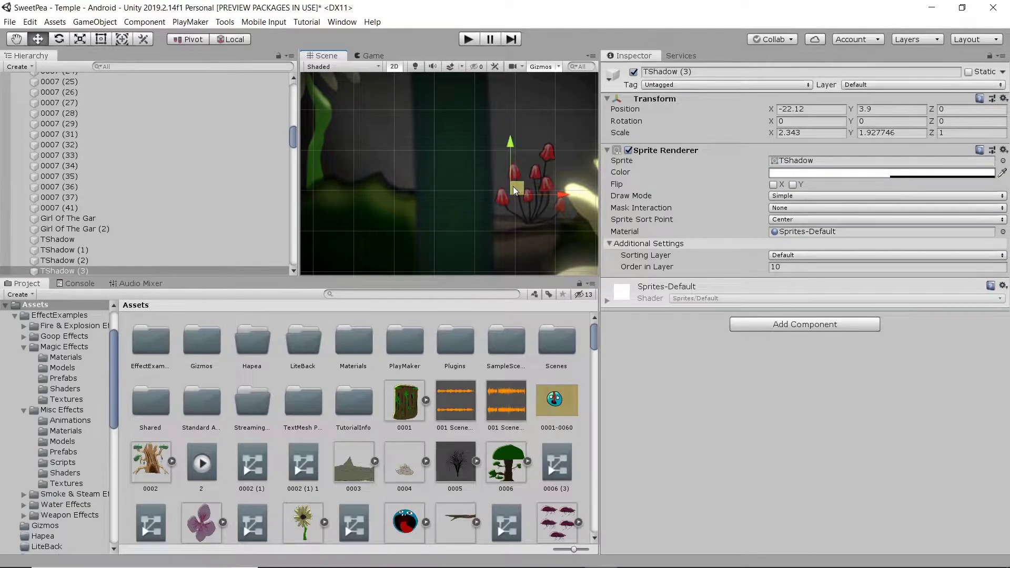
{"action": "left_click", "coordinate": [548, 187]}
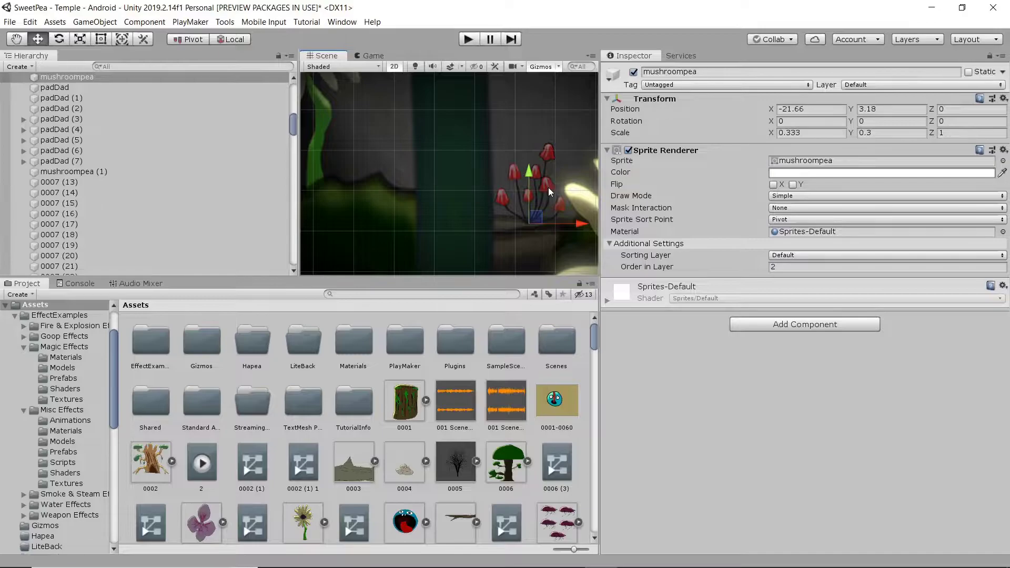
{"action": "mouse_move", "coordinate": [535, 210]}
{"action": "left_mouse_down"}
{"action": "mouse_move", "coordinate": [516, 203]}
{"action": "mouse_move", "coordinate": [542, 185]}
{"action": "mouse_move", "coordinate": [539, 219]}
{"action": "left_mouse_up"}
{"action": "middle_click_drag", "start_coordinate": [525, 204], "coordinate": [425, 202]}
{"action": "scroll", "coordinate": [425, 202], "scroll_direction": "up", "scroll_amount": 2}
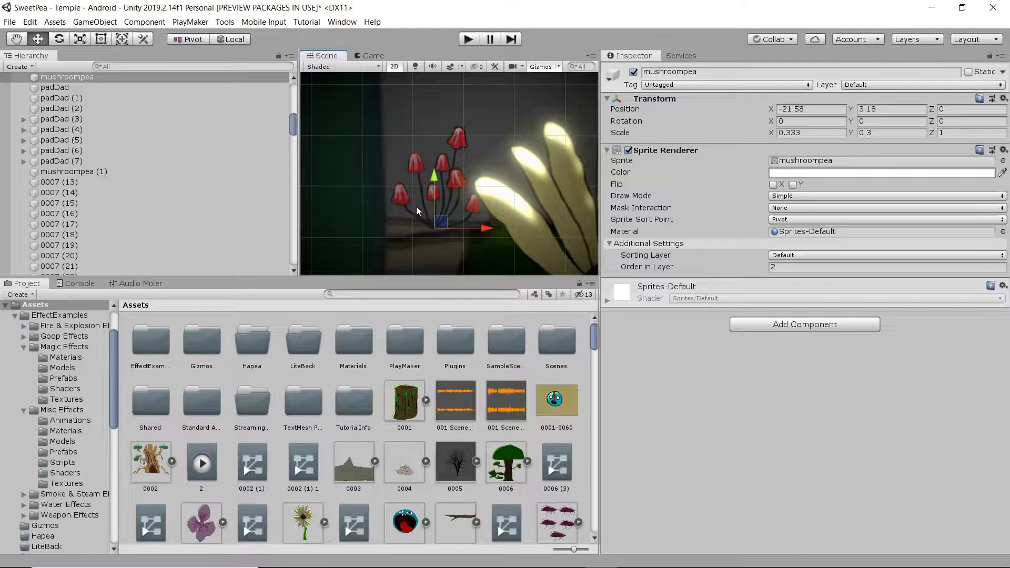
{"action": "scroll", "coordinate": [415, 210], "scroll_direction": "up", "scroll_amount": 1}
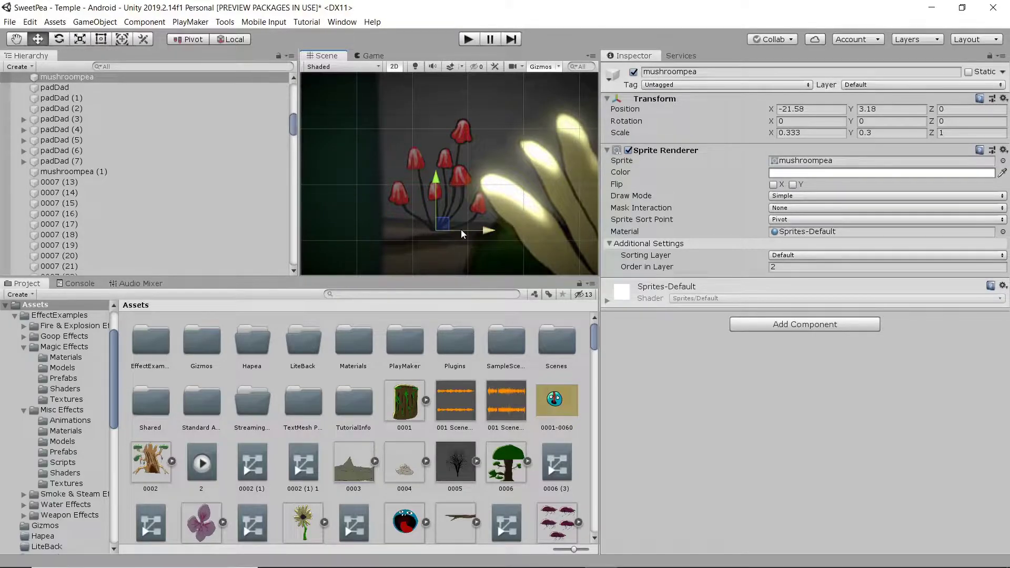
- Create a new animation clip named ShroomBop for mushroompea, adding its Animator
{"action": "key", "text": "ctrl+6"}
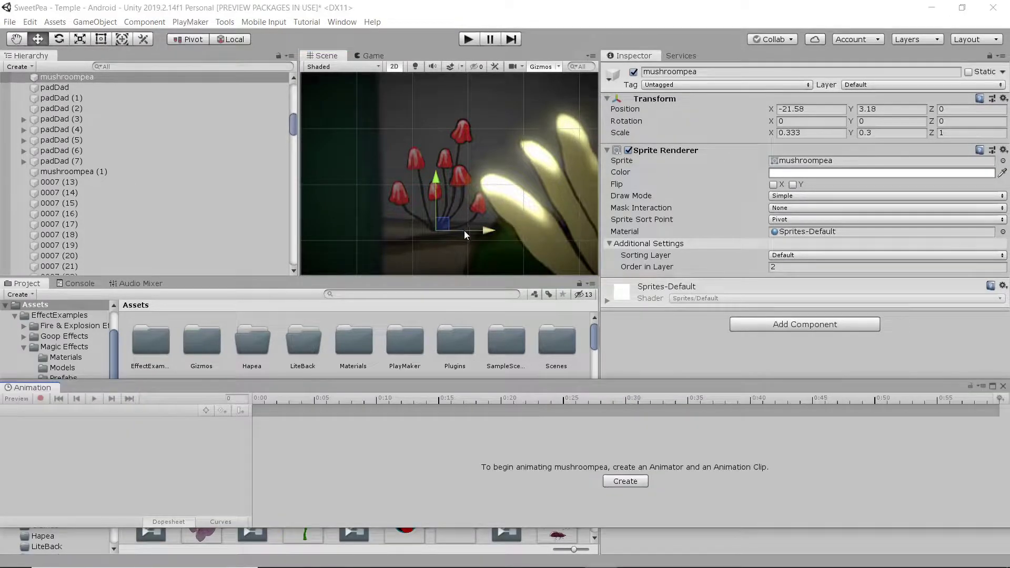
{"action": "left_click", "coordinate": [626, 481]}
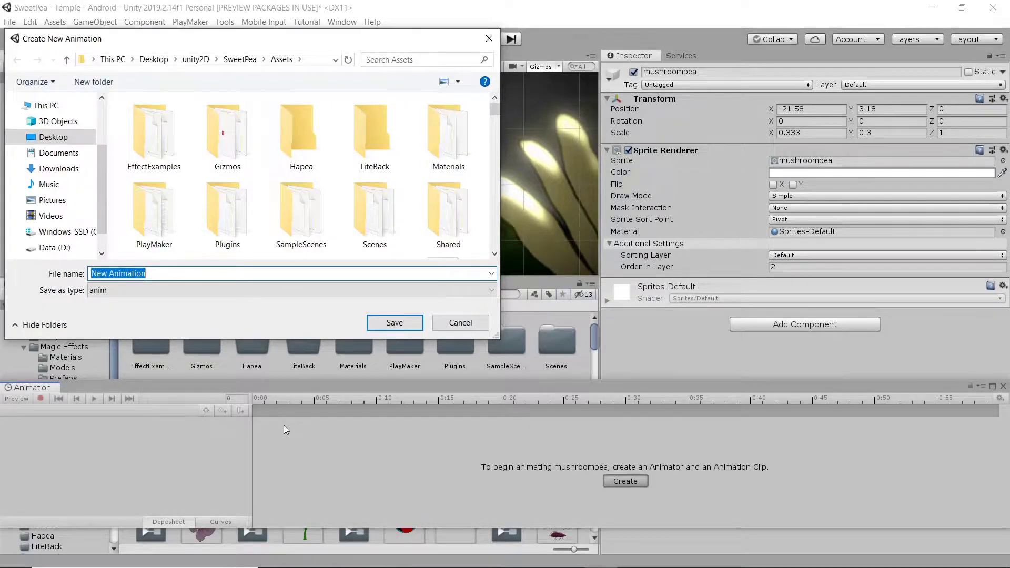
{"action": "type", "text": "Shr"}
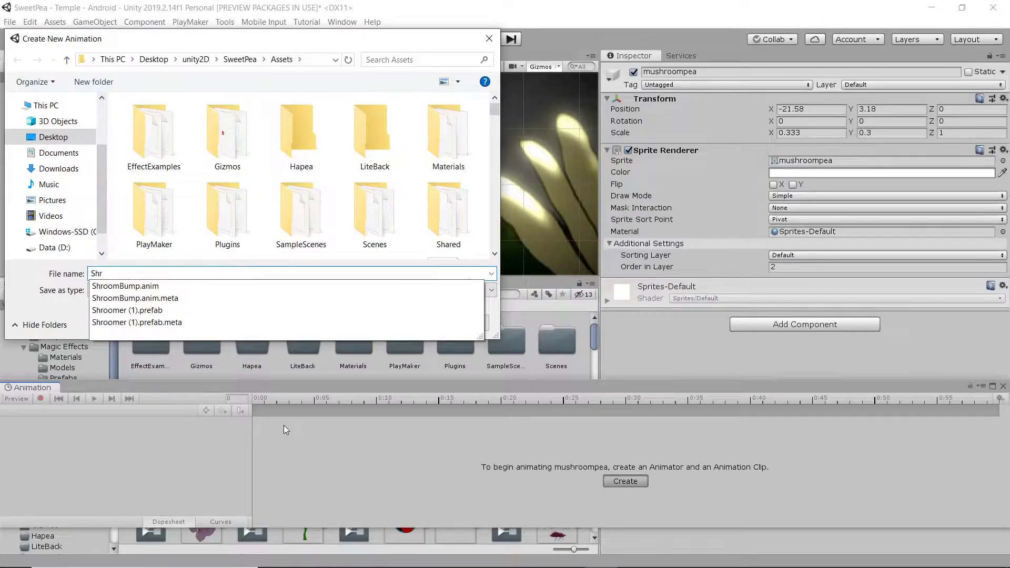
{"action": "type", "text": "oomBop"}
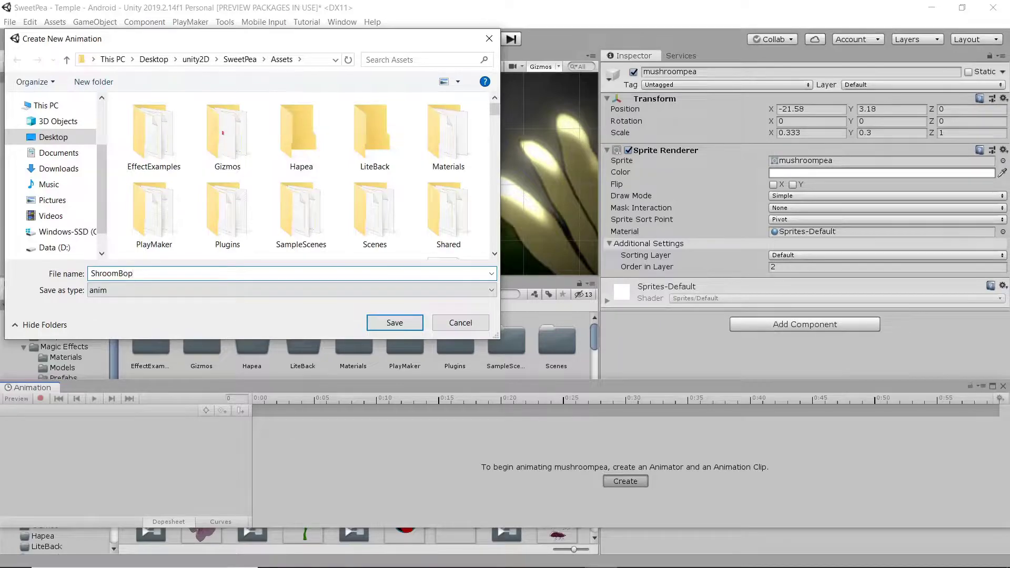
{"action": "key", "text": "Return"}
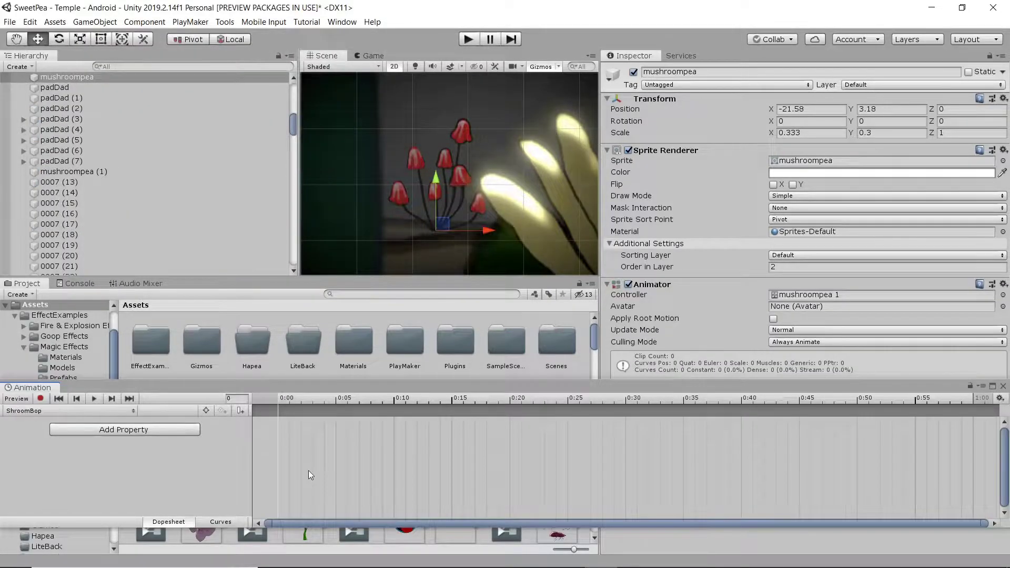
- Record rotation keys tilting the mushroom at frame 0 and the opposite way at frame 10
{"action": "left_click", "coordinate": [40, 400]}
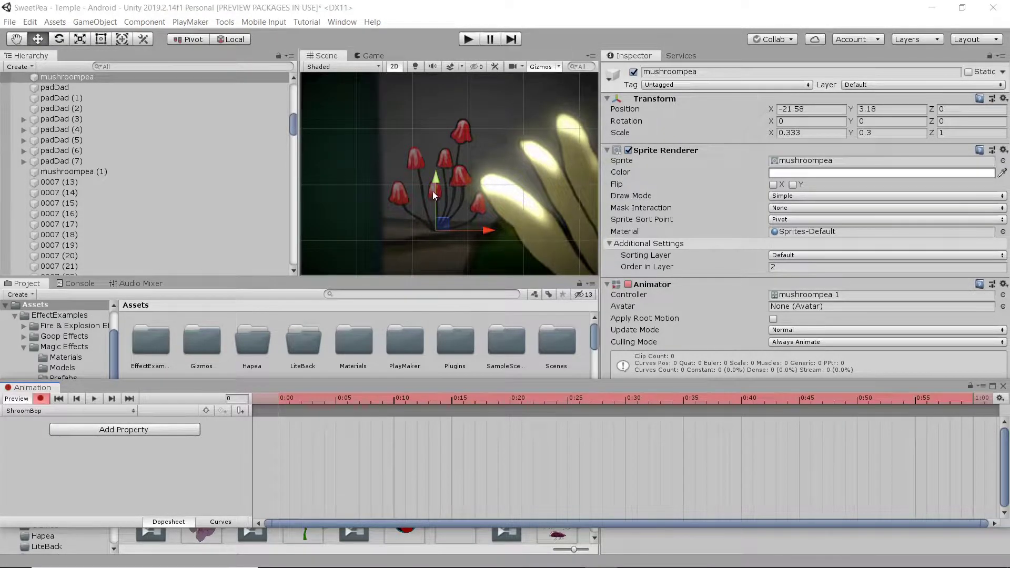
{"action": "key", "text": "e"}
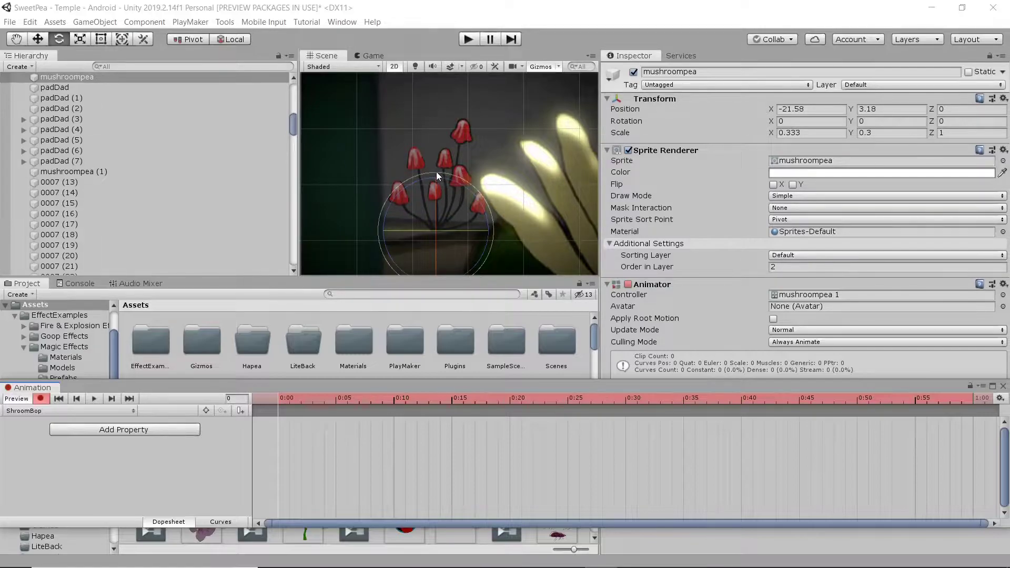
{"action": "left_click_drag", "start_coordinate": [436, 172], "coordinate": [453, 175]}
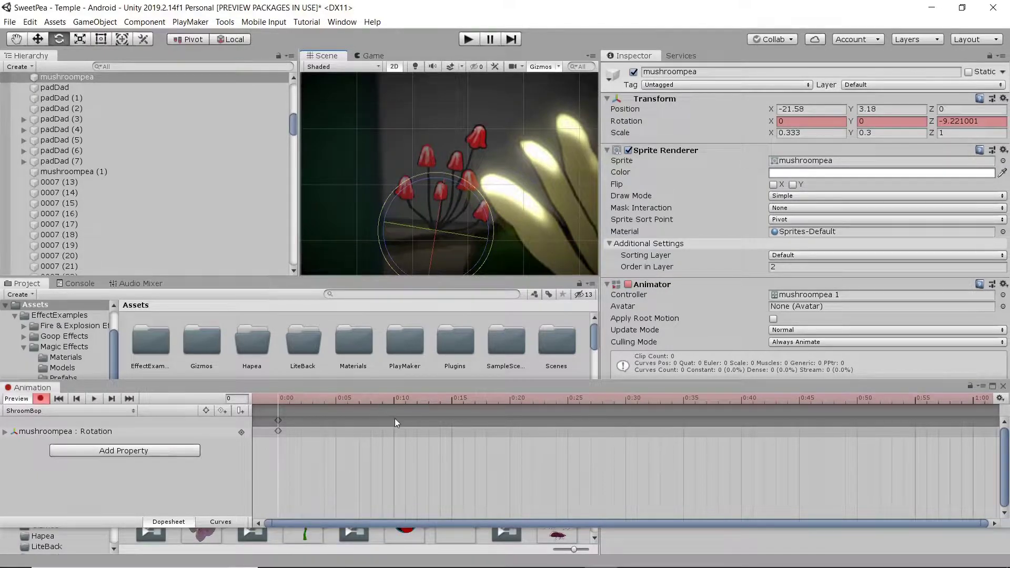
{"action": "left_click", "coordinate": [396, 403]}
{"action": "left_click_drag", "start_coordinate": [475, 190], "coordinate": [447, 173]}
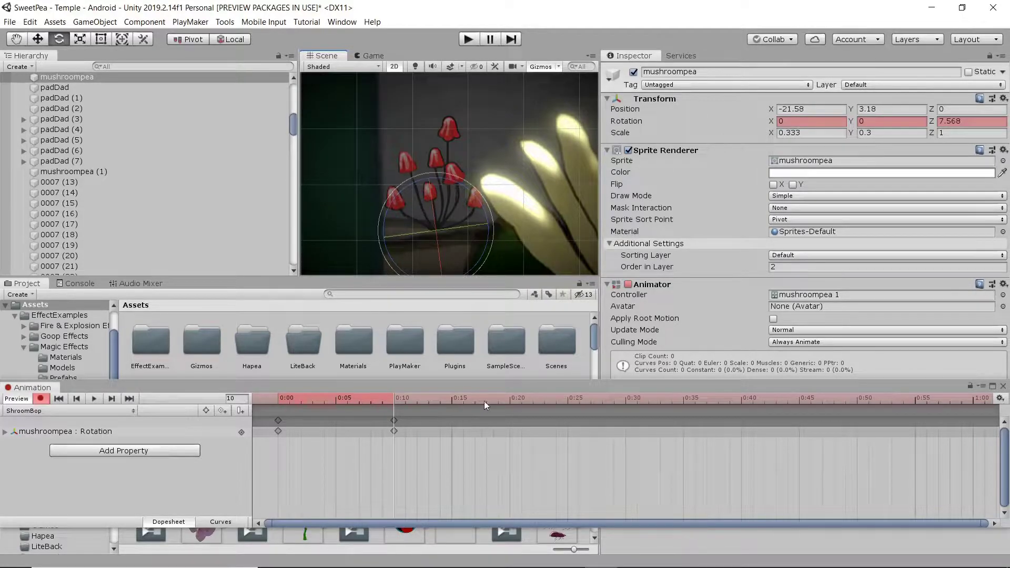
- Copy the frame 0 rotation keys to frame 20 and preview the looping bop
{"action": "left_click", "coordinate": [512, 403]}
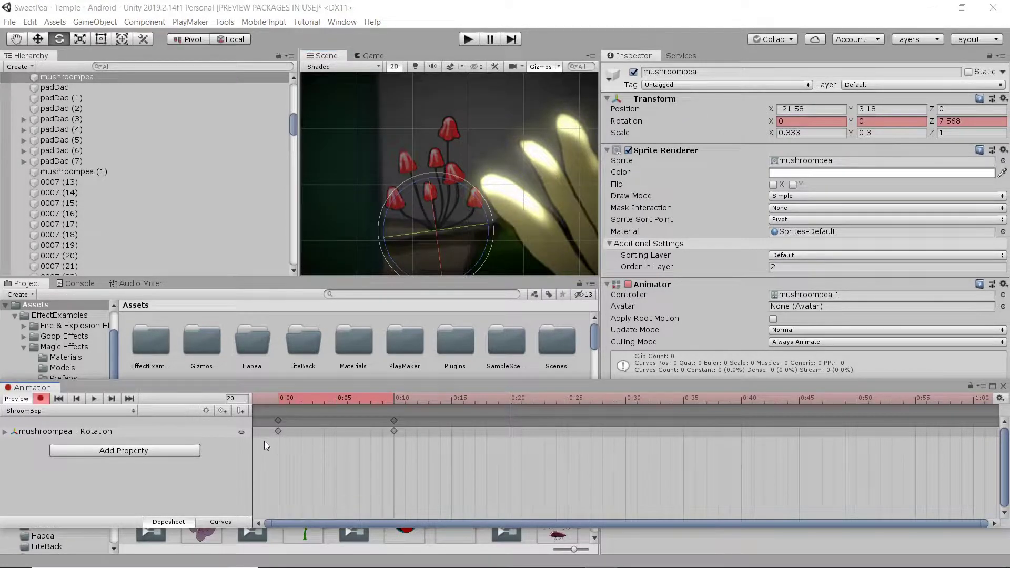
{"action": "left_click_drag", "start_coordinate": [265, 440], "coordinate": [308, 415]}
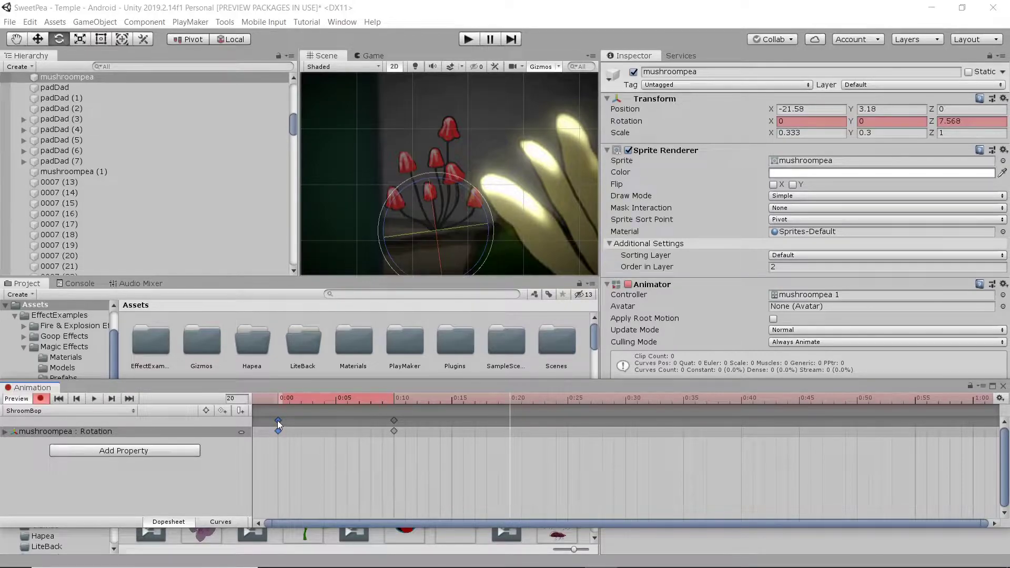
{"action": "key", "text": "ctrl+v"}
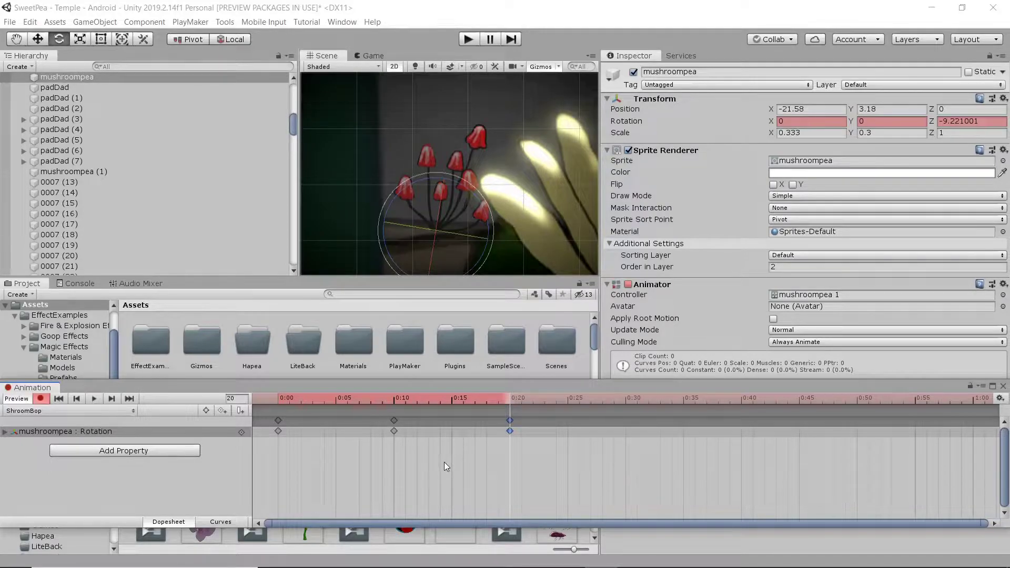
{"action": "key", "text": "space"}
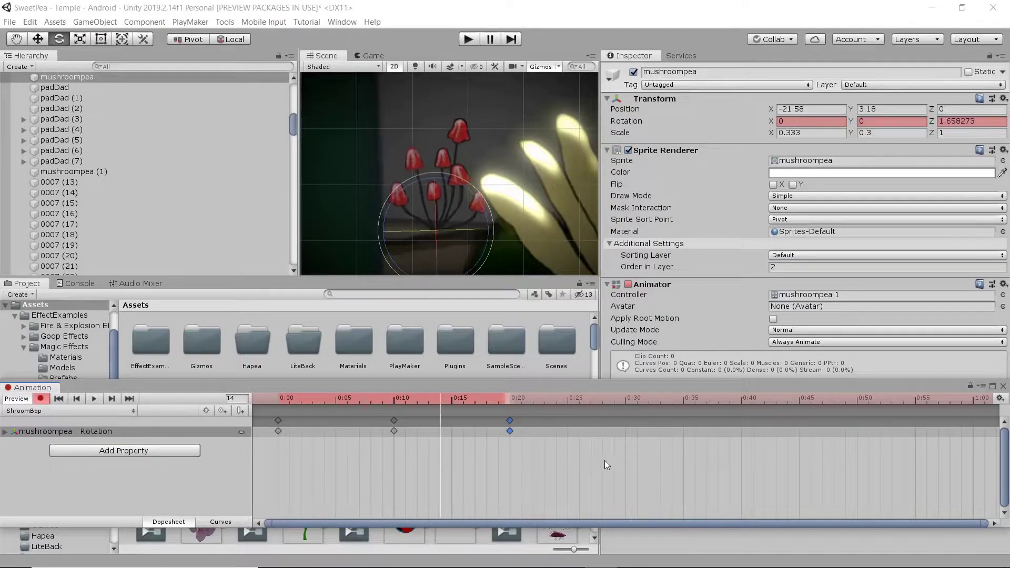
- Close the Animation window, then test-play the scene and stop it
{"action": "left_click", "coordinate": [1003, 386]}
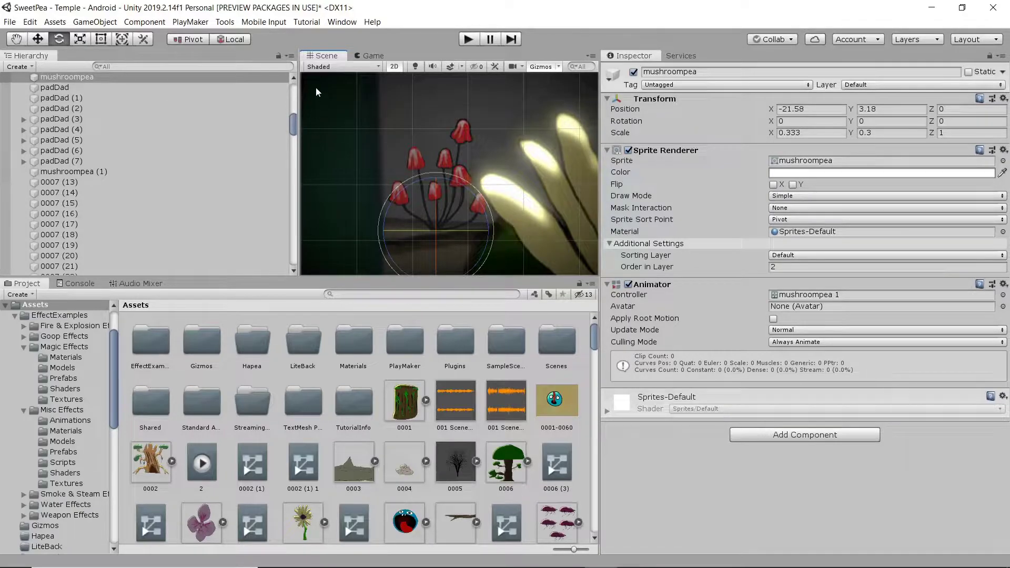
{"action": "left_click", "coordinate": [468, 40]}
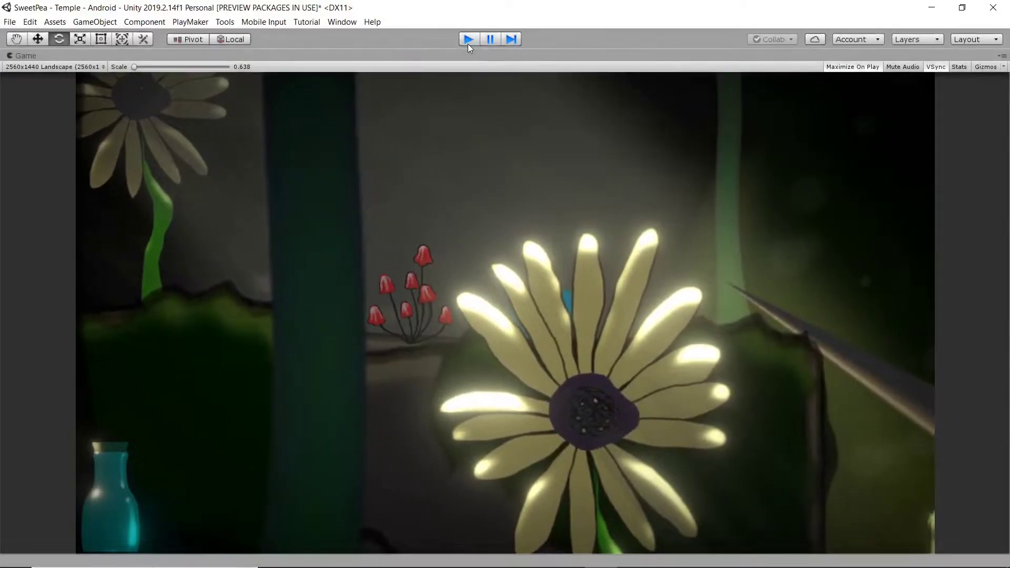
{"action": "left_click", "coordinate": [468, 42]}
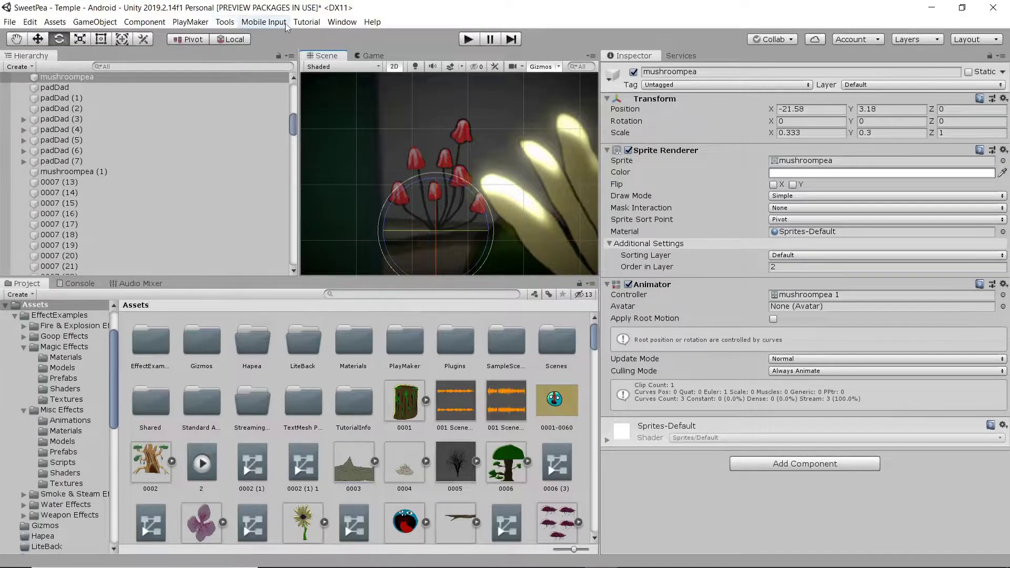
- Open mushroompea's controller graph in the Animator and centre it on ShroomBop
{"action": "left_click", "coordinate": [333, 23]}
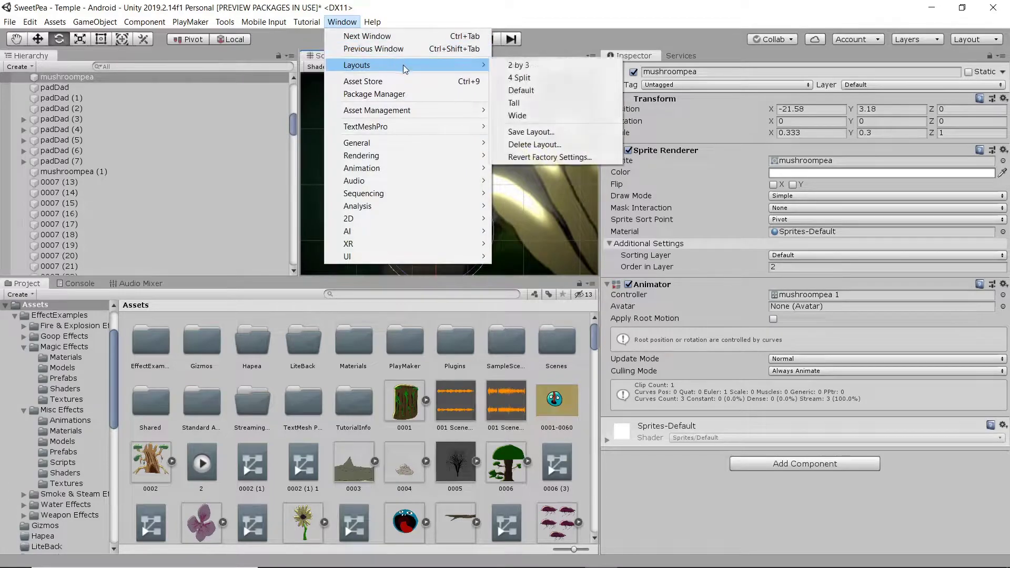
{"action": "mouse_move", "coordinate": [428, 169]}
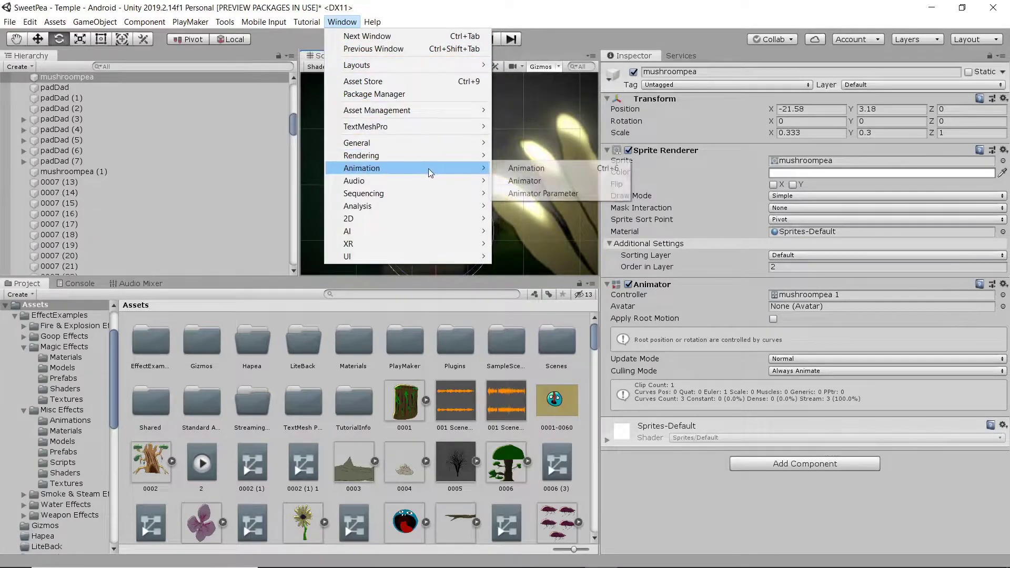
{"action": "left_click", "coordinate": [568, 187]}
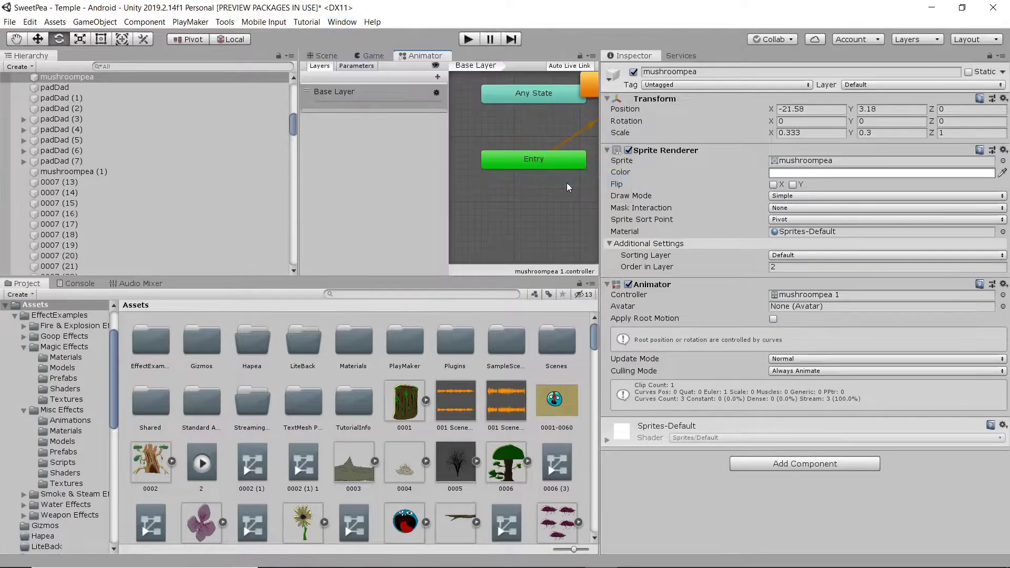
{"action": "scroll", "coordinate": [487, 153], "scroll_direction": "up", "scroll_amount": 3}
{"action": "left_click_drag", "start_coordinate": [508, 120], "coordinate": [537, 124]}
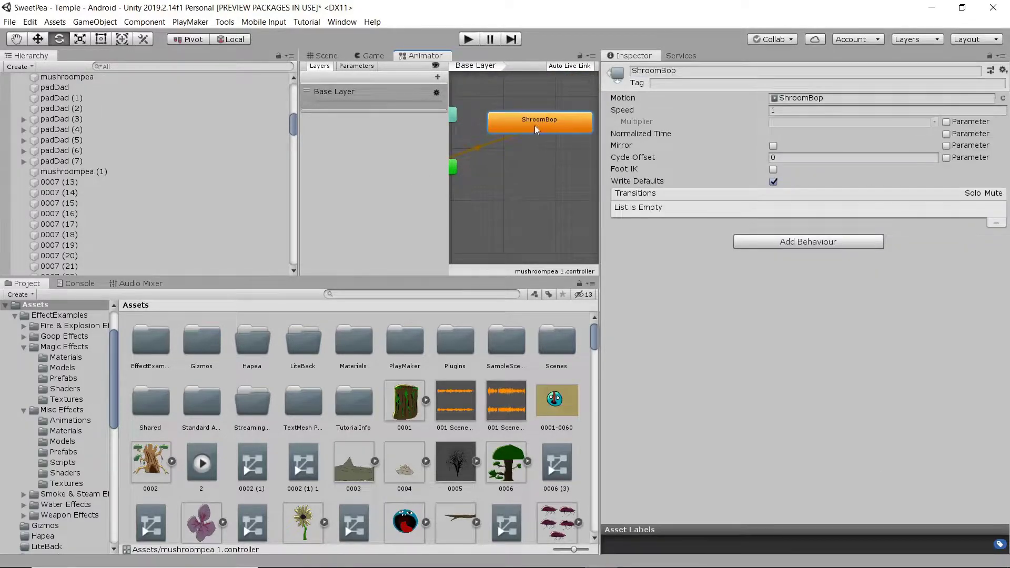
{"action": "key", "text": "f"}
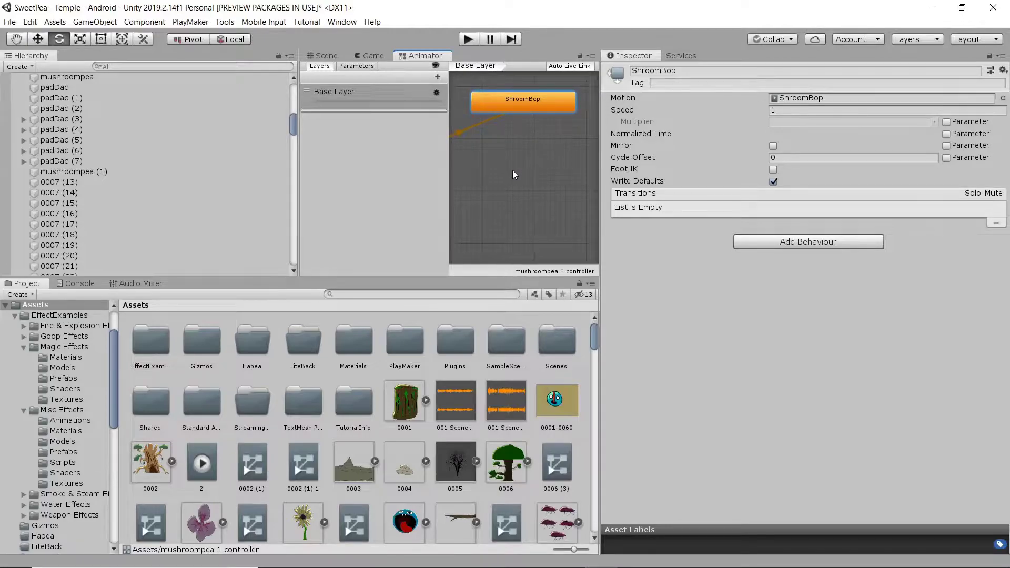
- Add an empty New State below ShroomBop and set it as the layer default state
{"action": "right_click", "coordinate": [513, 170]}
{"action": "mouse_move", "coordinate": [565, 182]}
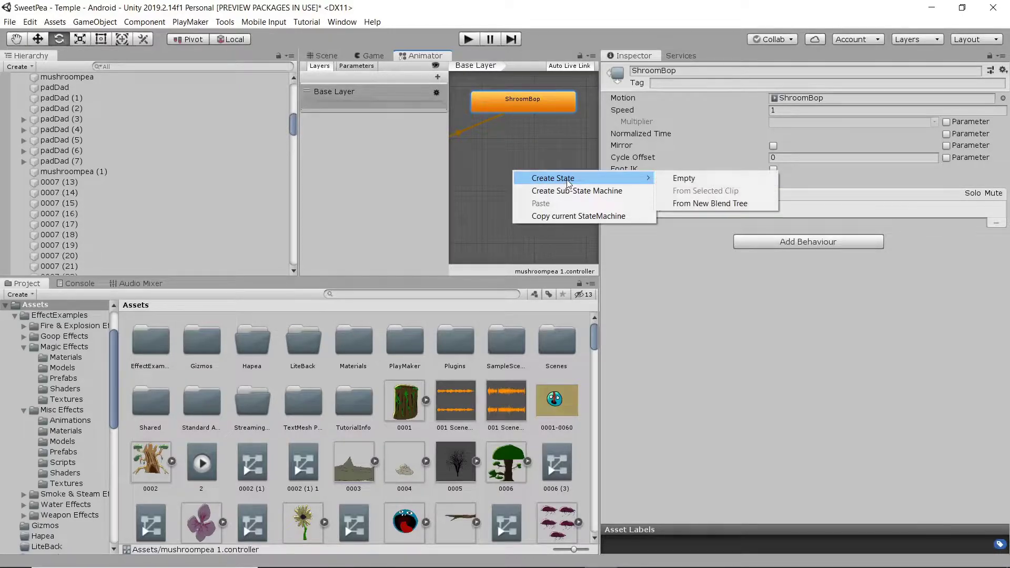
{"action": "left_click", "coordinate": [677, 182]}
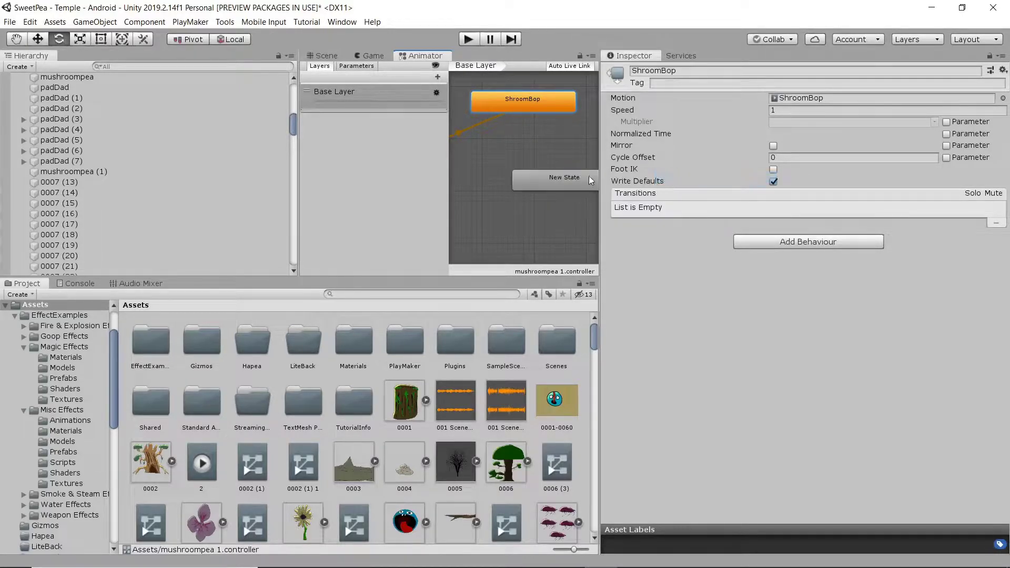
{"action": "left_click_drag", "start_coordinate": [588, 175], "coordinate": [519, 165]}
{"action": "right_click", "coordinate": [519, 165]}
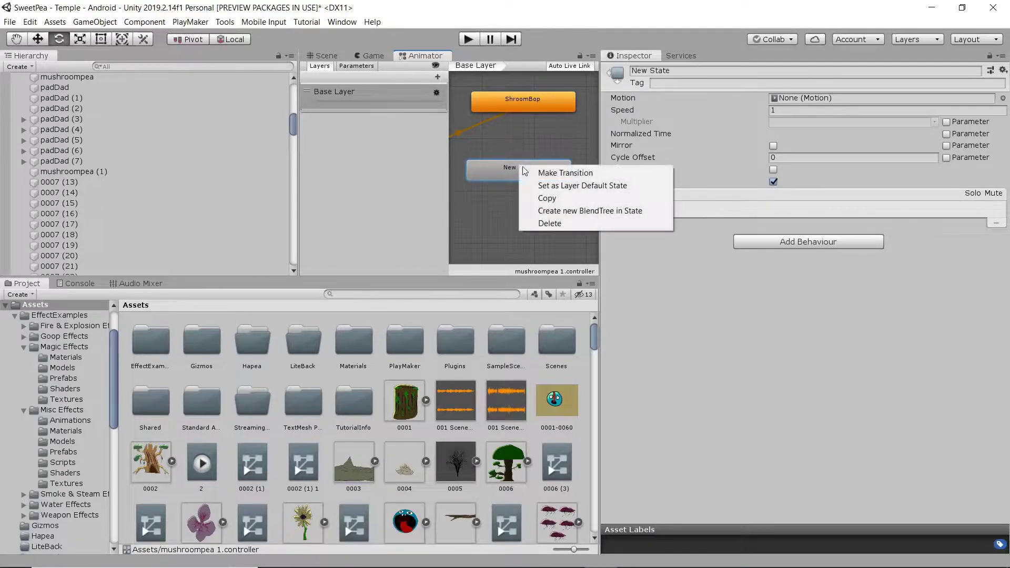
{"action": "left_click", "coordinate": [576, 189]}
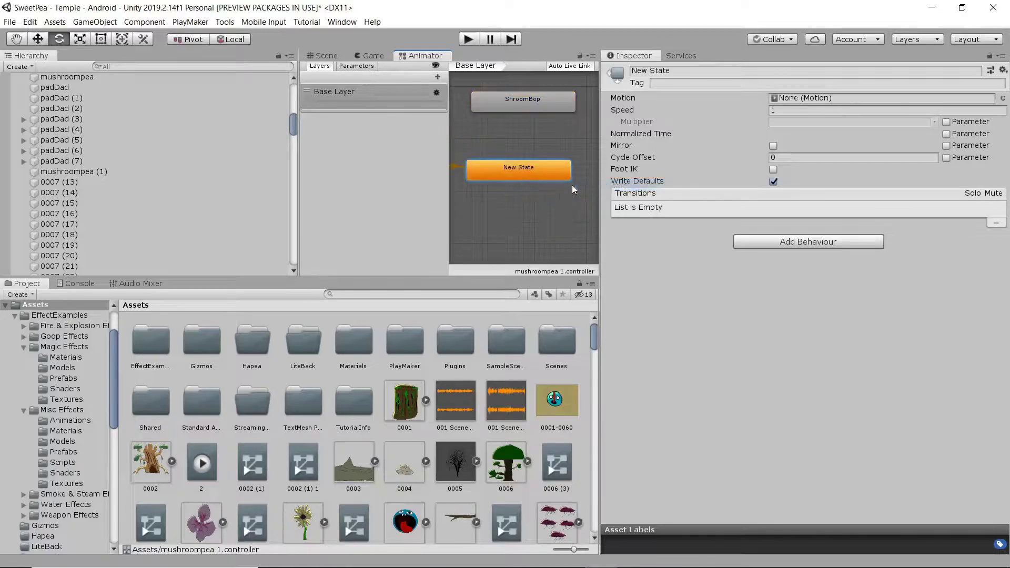
- Make a transition from ShroomBop to New State
{"action": "right_click", "coordinate": [513, 101]}
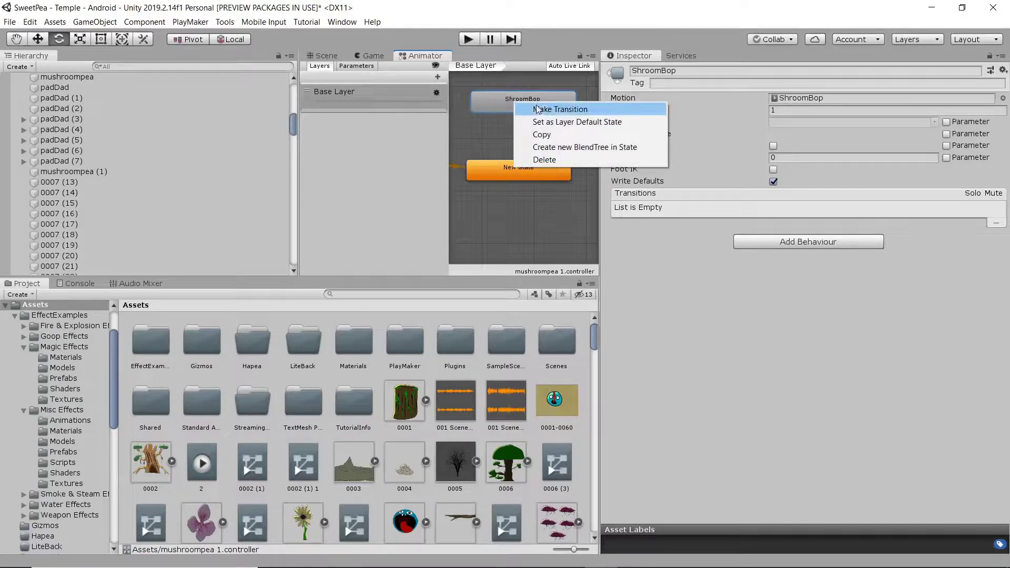
{"action": "left_click", "coordinate": [554, 109]}
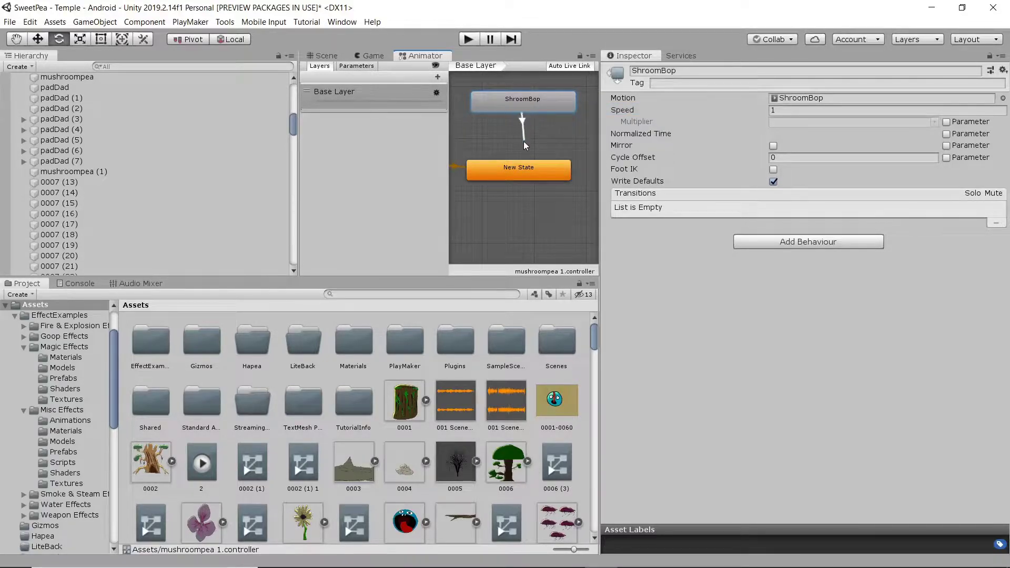
{"action": "left_click", "coordinate": [519, 165]}
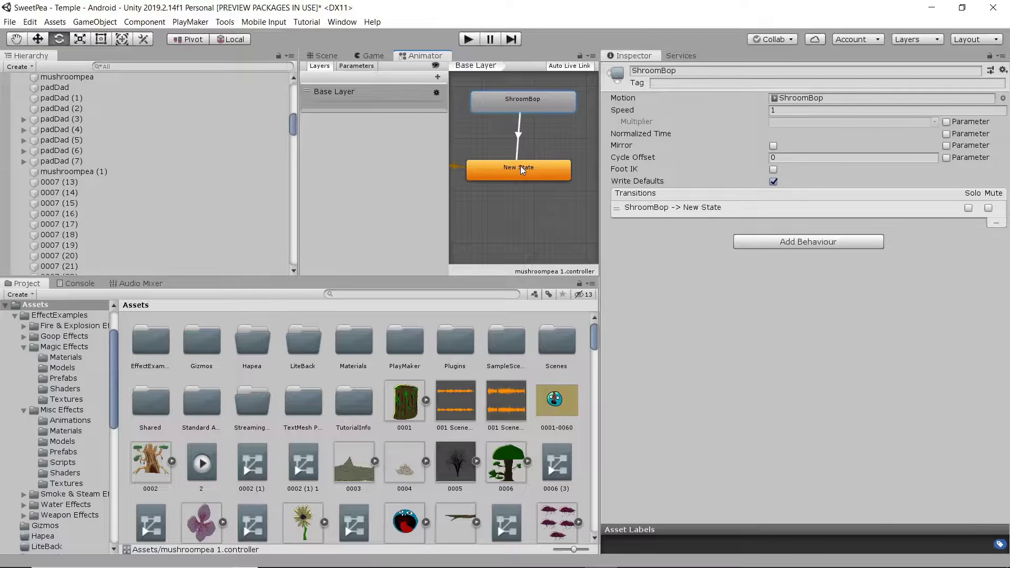
- Adjust the ShroomBop → New State transition's exit time and end, and preview it
{"action": "left_click", "coordinate": [518, 135]}
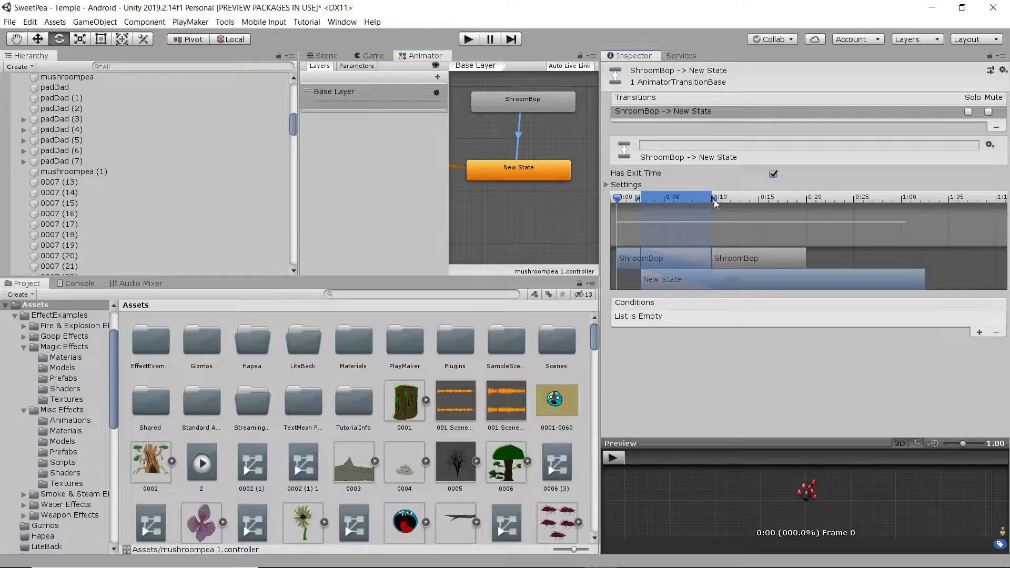
{"action": "left_click_drag", "start_coordinate": [715, 200], "coordinate": [712, 200]}
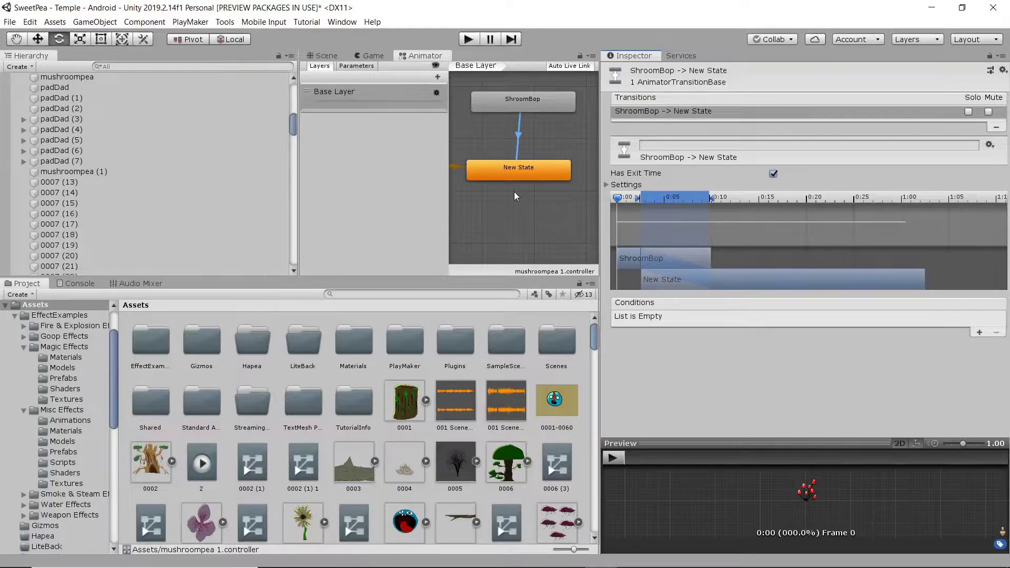
{"action": "middle_click_drag", "start_coordinate": [490, 198], "coordinate": [545, 210]}
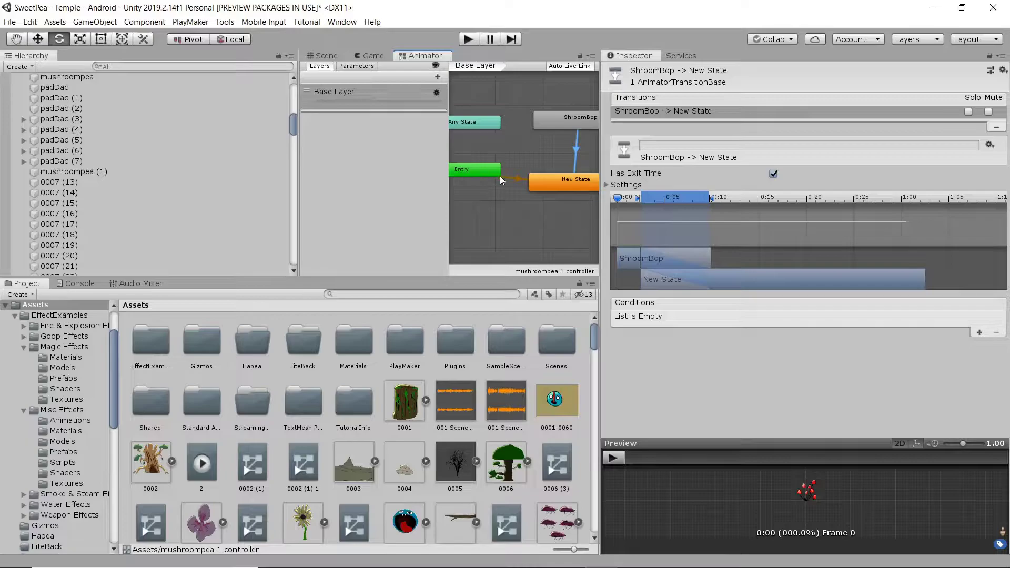
{"action": "middle_click_drag", "start_coordinate": [500, 175], "coordinate": [487, 172]}
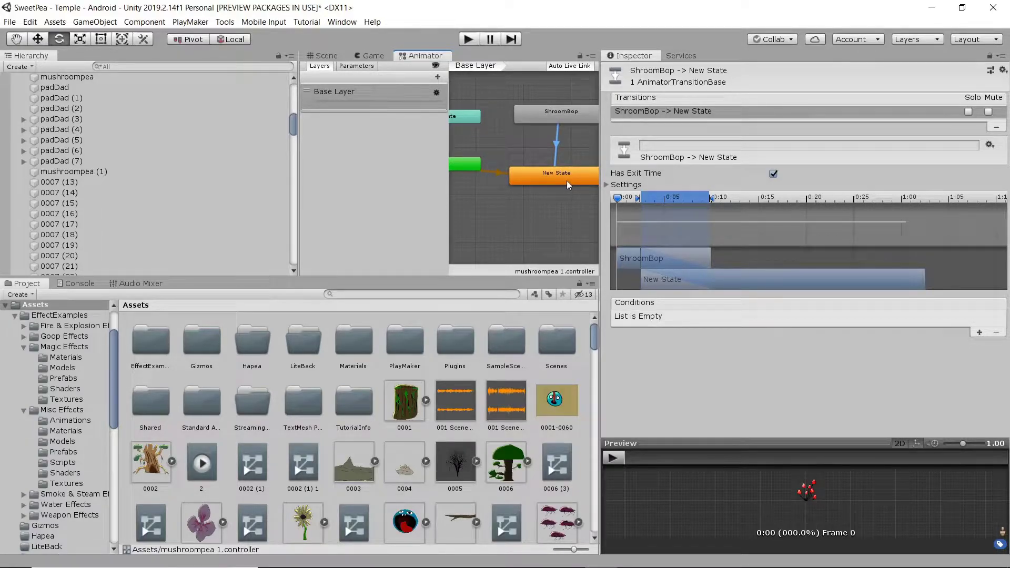
{"action": "middle_click_drag", "start_coordinate": [566, 181], "coordinate": [535, 193]}
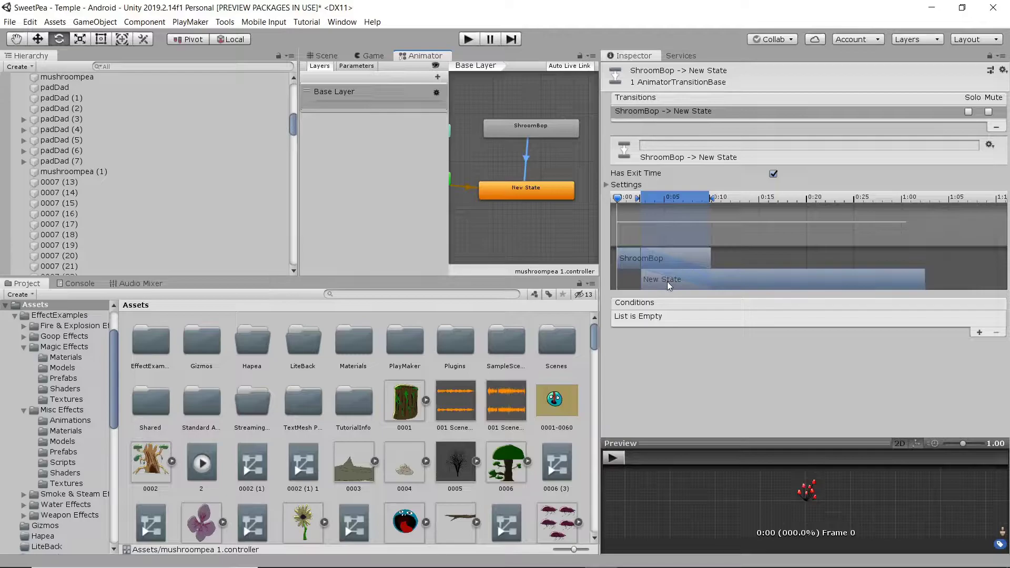
{"action": "left_click", "coordinate": [617, 456]}
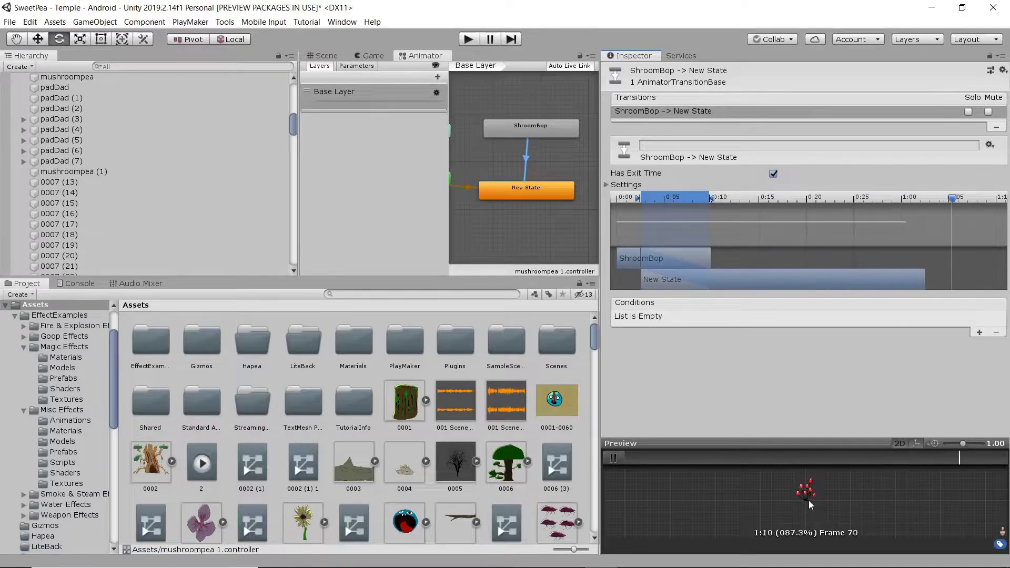
{"action": "left_click_drag", "start_coordinate": [712, 201], "coordinate": [715, 200]}
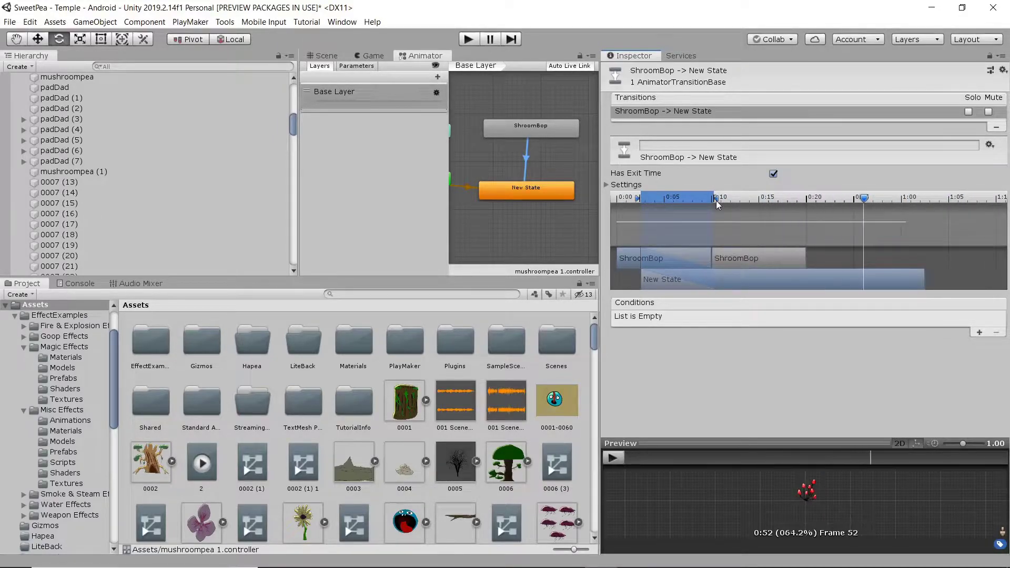
{"action": "left_click", "coordinate": [613, 457]}
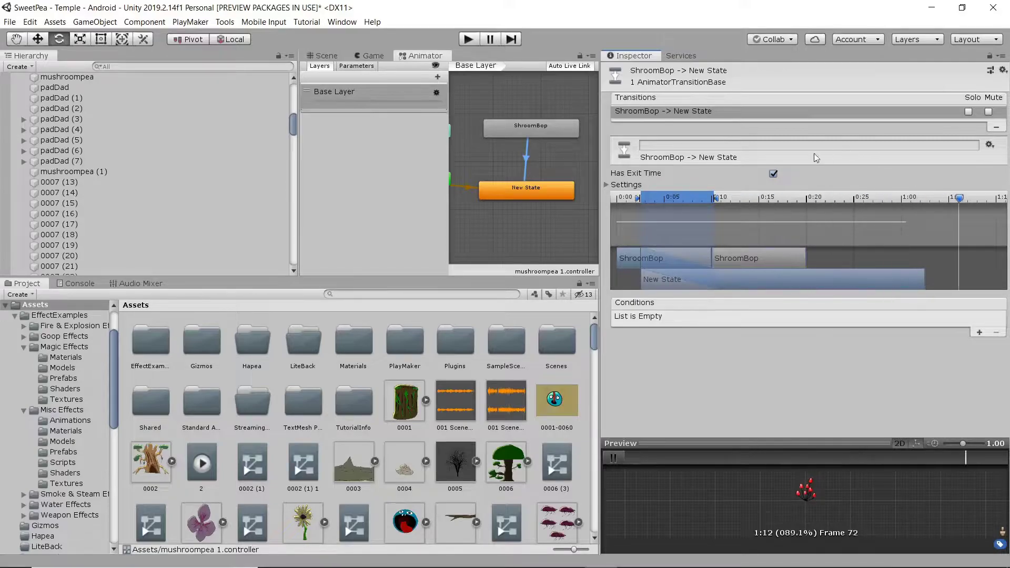
{"action": "left_click", "coordinate": [617, 462]}
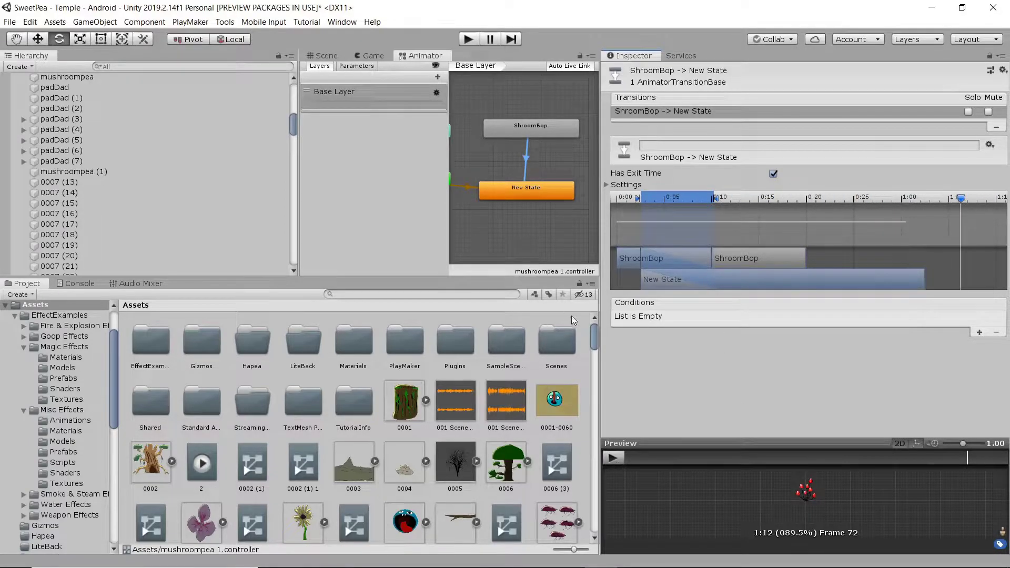
- Switch back to the Scene view showing the mushroom
{"action": "left_click", "coordinate": [323, 56]}
{"action": "scroll", "coordinate": [375, 166], "scroll_direction": "down", "scroll_amount": 2}
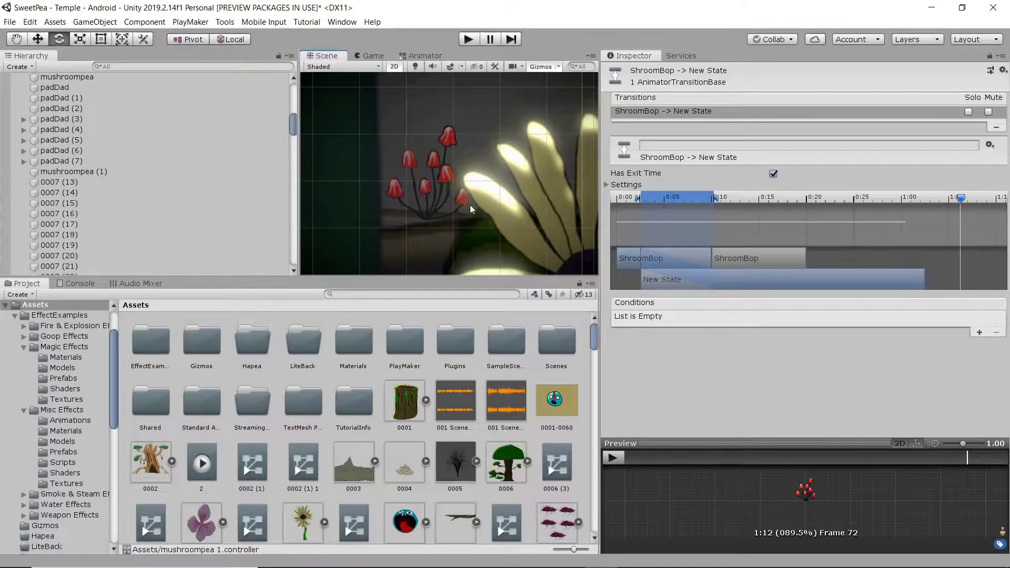
{"action": "scroll", "coordinate": [424, 208], "scroll_direction": "down", "scroll_amount": 1}
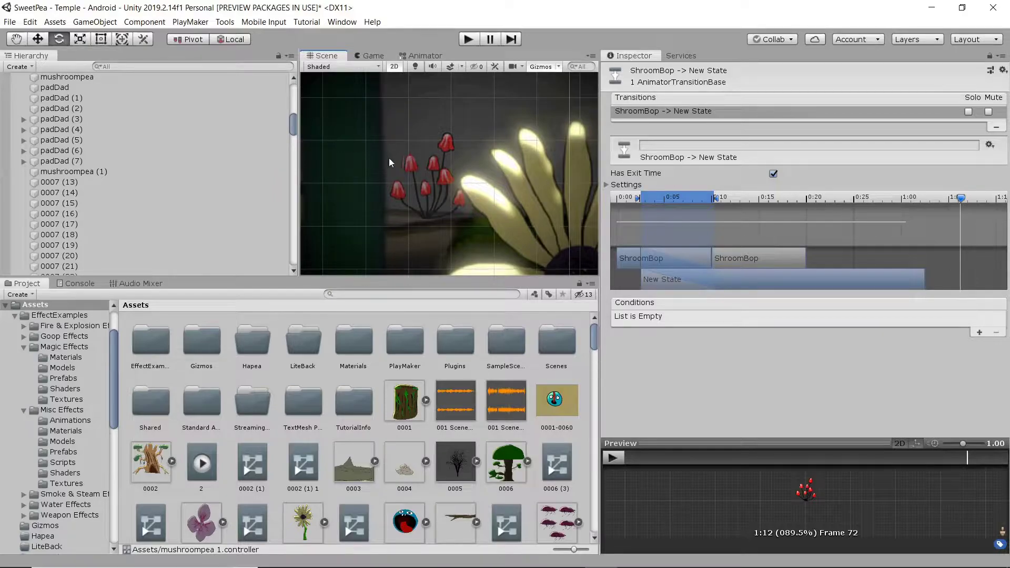
{"action": "left_click", "coordinate": [152, 23]}
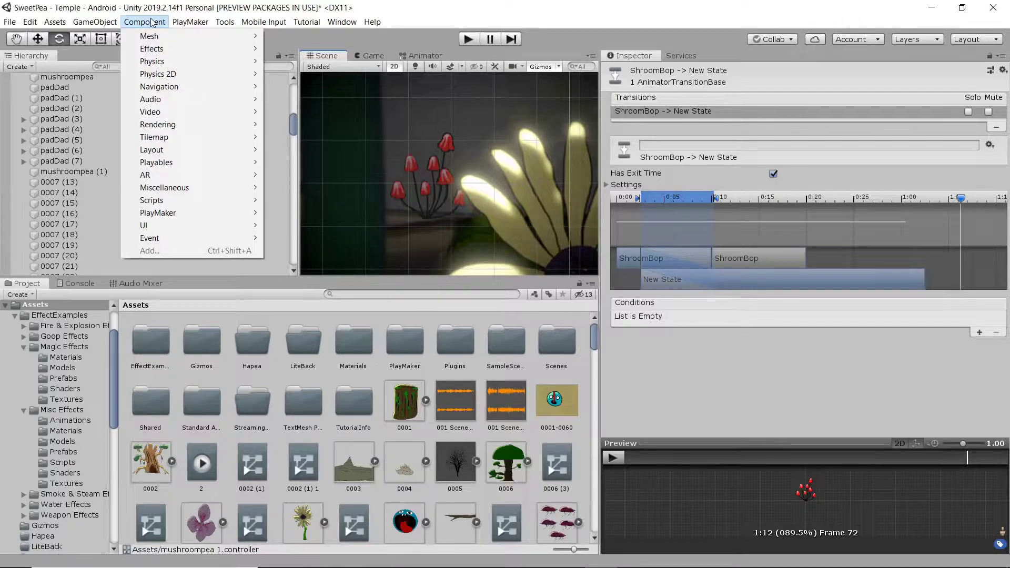
- Select mushroompea and give it a Box Collider 2D from the Physics 2D components
{"action": "mouse_move", "coordinate": [185, 77]}
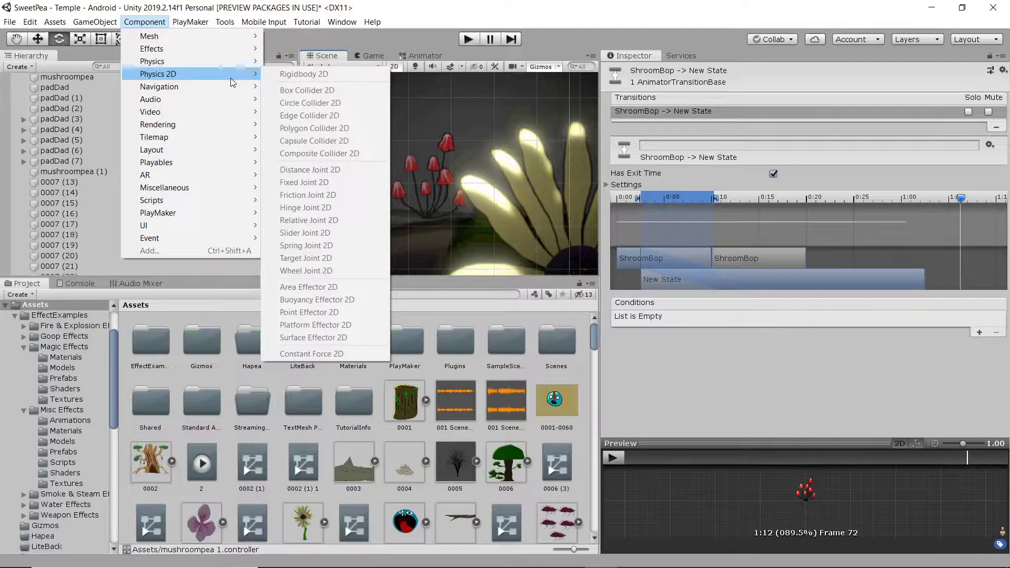
{"action": "left_click", "coordinate": [341, 21]}
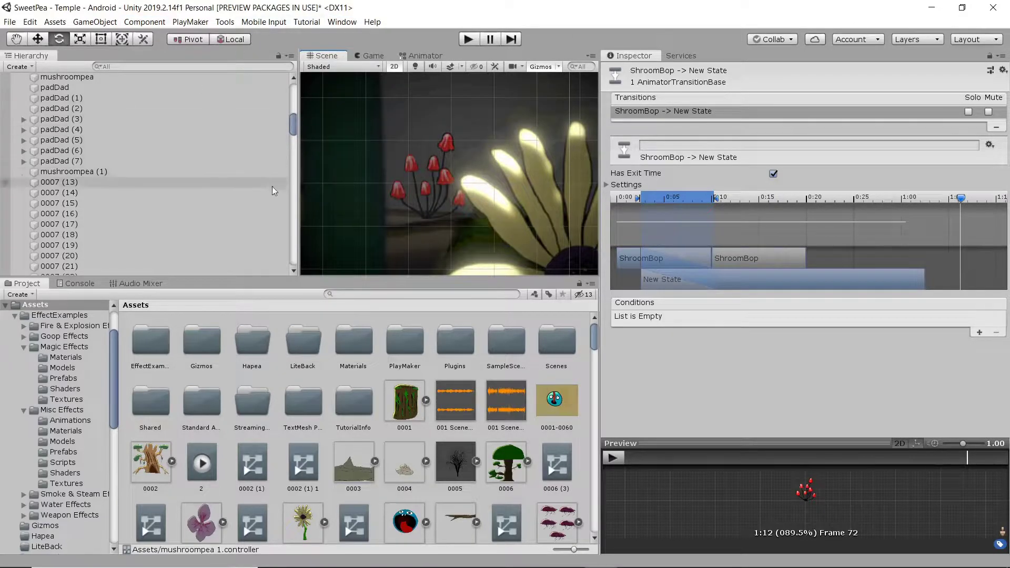
{"action": "left_click", "coordinate": [415, 165]}
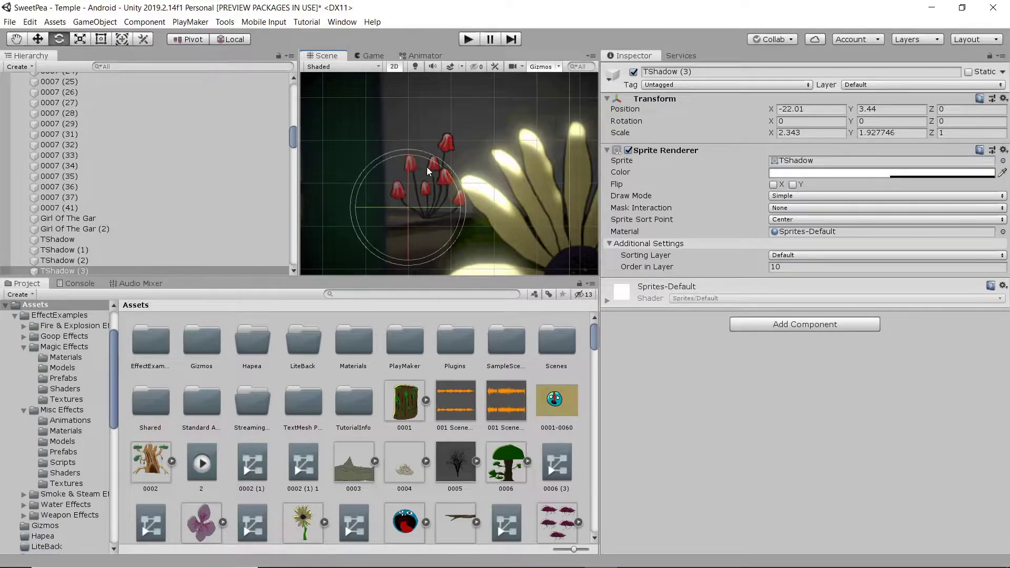
{"action": "left_click_drag", "start_coordinate": [429, 173], "coordinate": [444, 147]}
{"action": "left_click", "coordinate": [444, 146]}
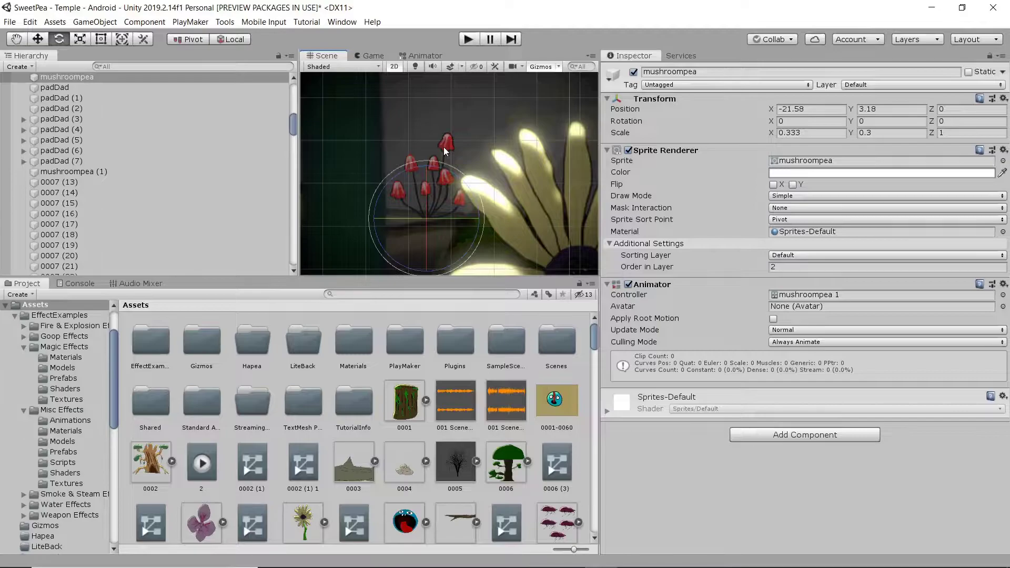
{"action": "key", "text": "w"}
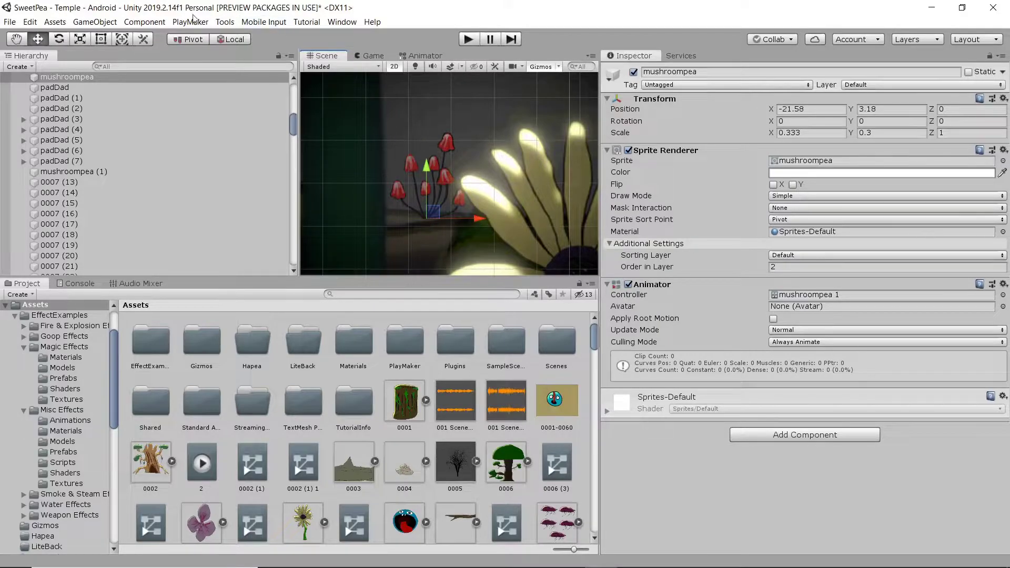
{"action": "left_click", "coordinate": [159, 25]}
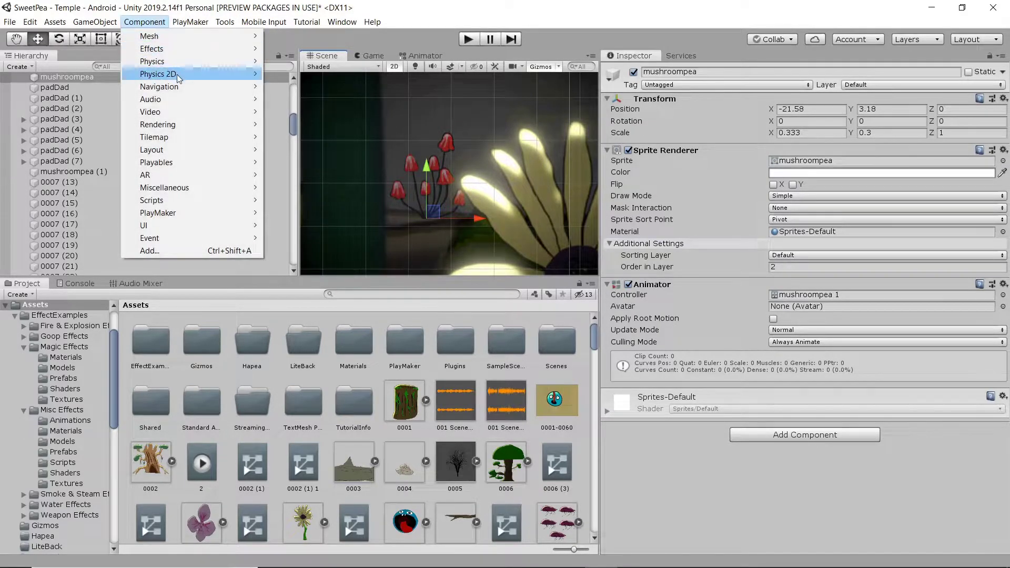
{"action": "mouse_move", "coordinate": [179, 76]}
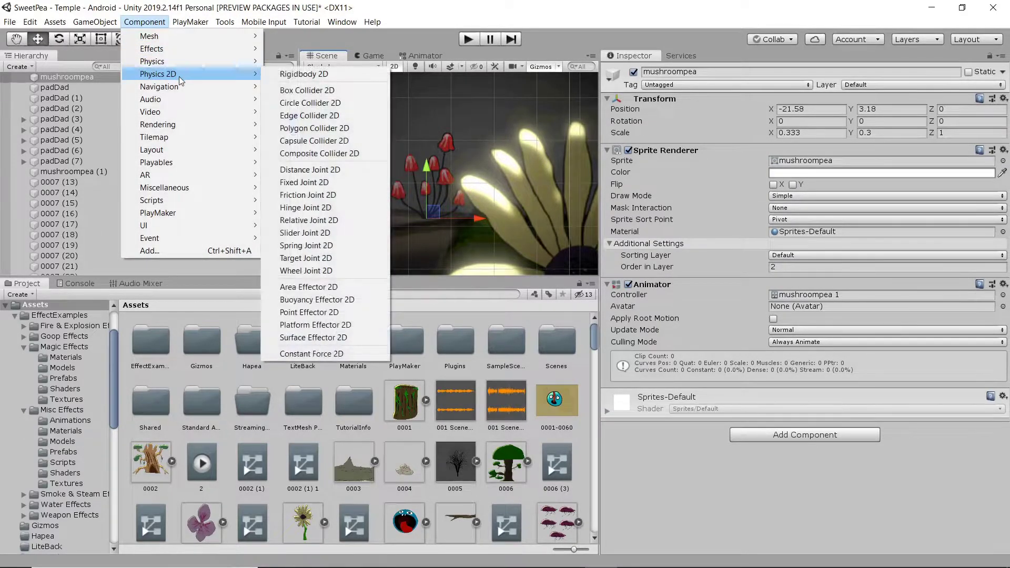
{"action": "left_click", "coordinate": [342, 95]}
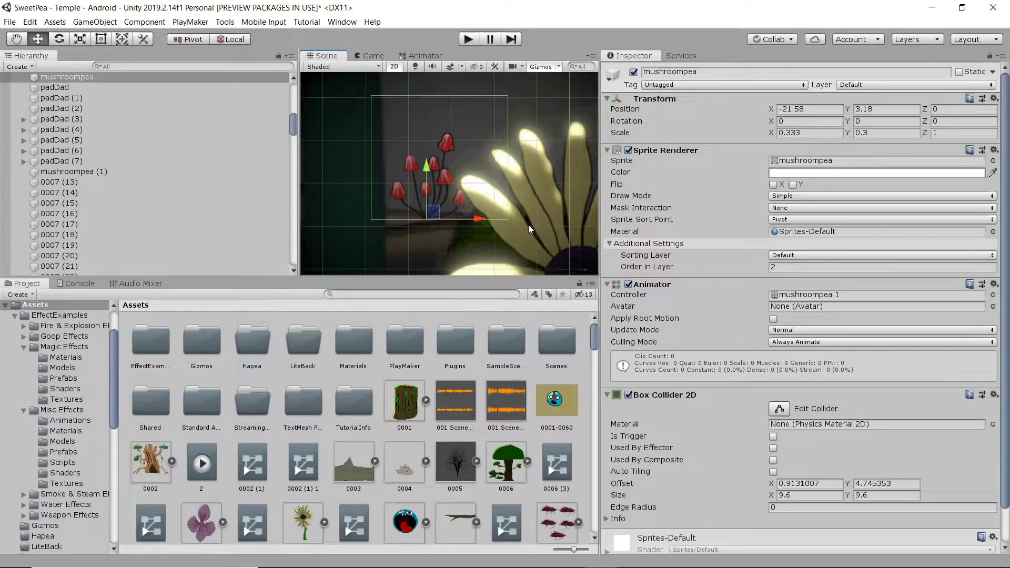
- Lower mushroompea's collider top edge down to the mushroom caps
{"action": "left_click", "coordinate": [781, 409]}
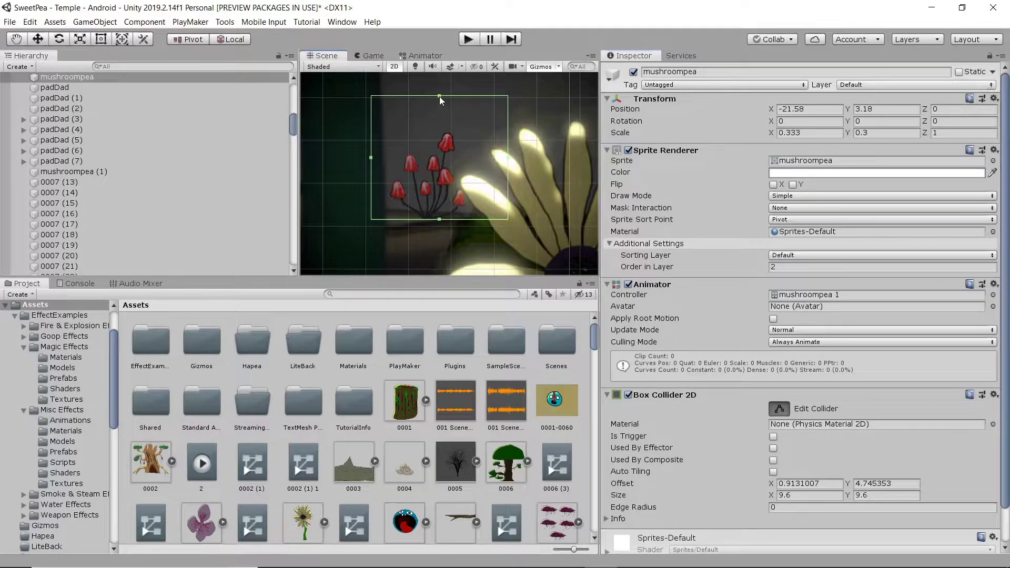
{"action": "left_click_drag", "start_coordinate": [440, 97], "coordinate": [440, 133]}
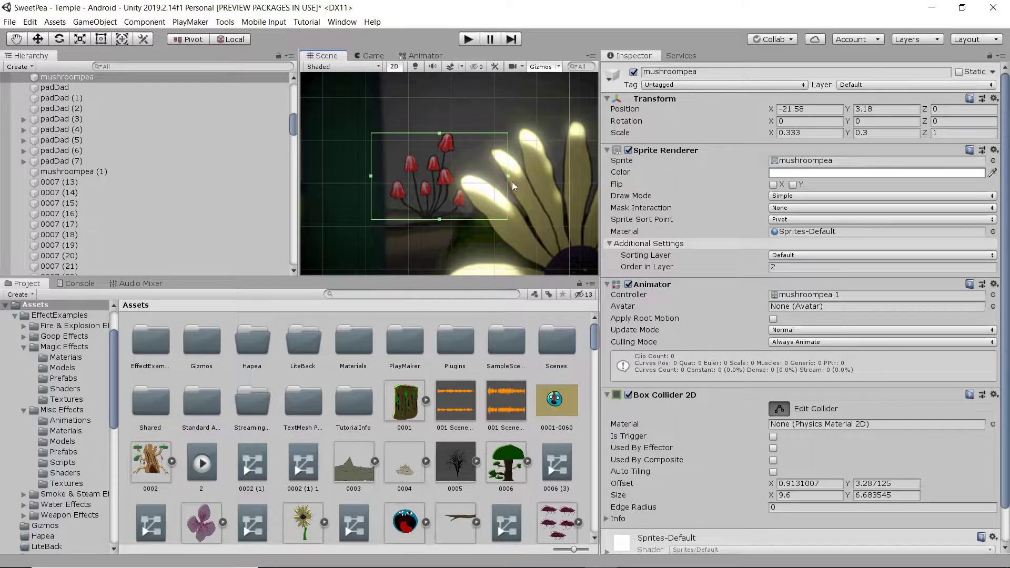
{"action": "left_click", "coordinate": [512, 180]}
{"action": "left_click", "coordinate": [443, 172]}
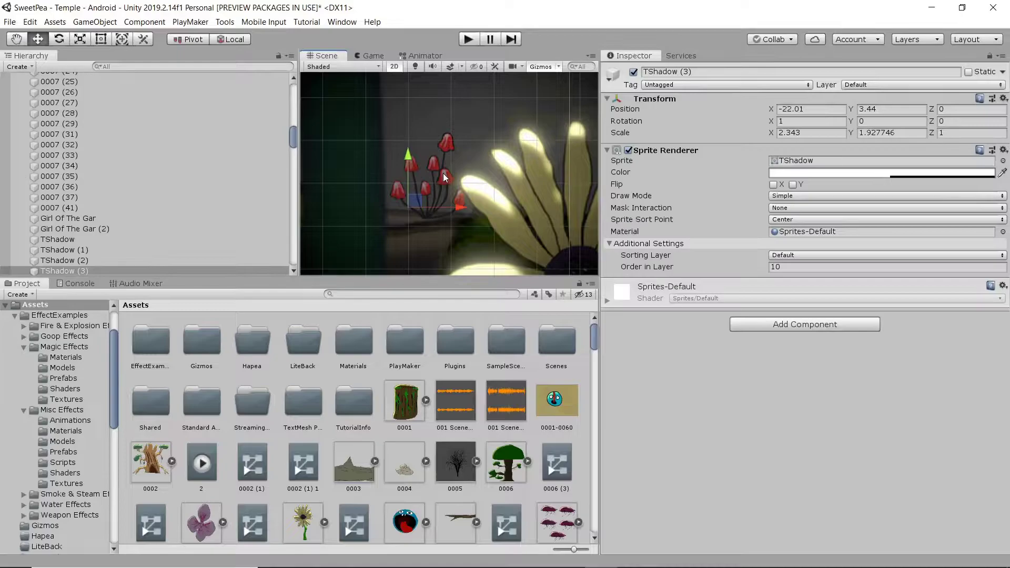
{"action": "left_click", "coordinate": [443, 173]}
- Narrow the collider to 5.26 wide around the mushrooms and mark it Is Trigger
{"action": "left_click", "coordinate": [780, 410]}
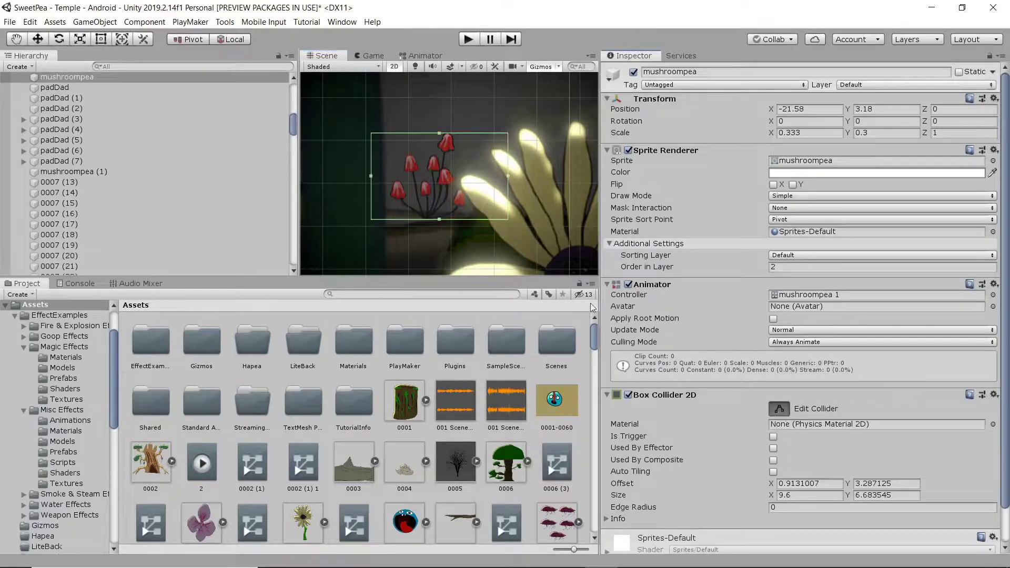
{"action": "left_click_drag", "start_coordinate": [508, 175], "coordinate": [465, 180]}
{"action": "left_click_drag", "start_coordinate": [372, 176], "coordinate": [389, 178]}
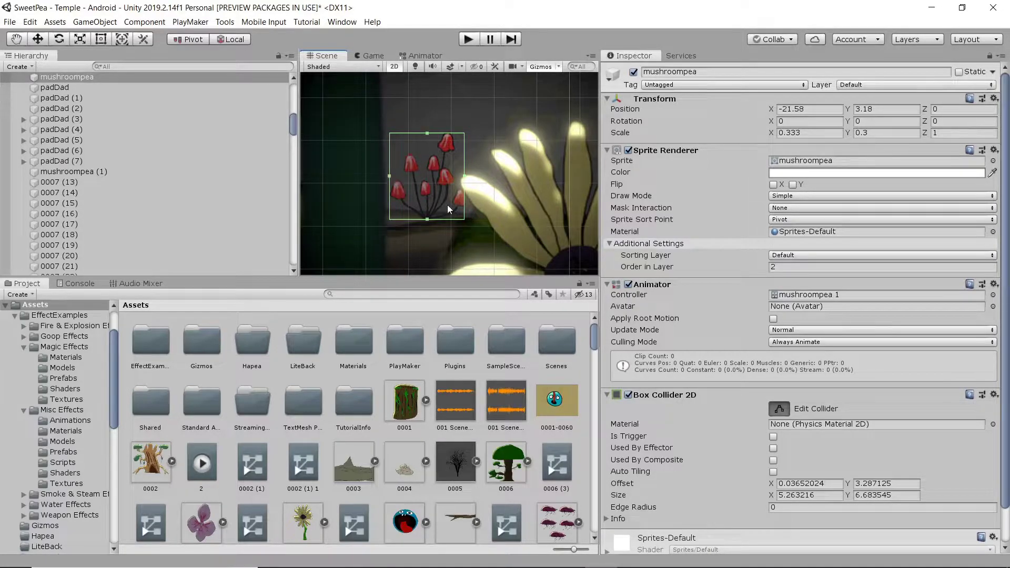
{"action": "left_click", "coordinate": [781, 410]}
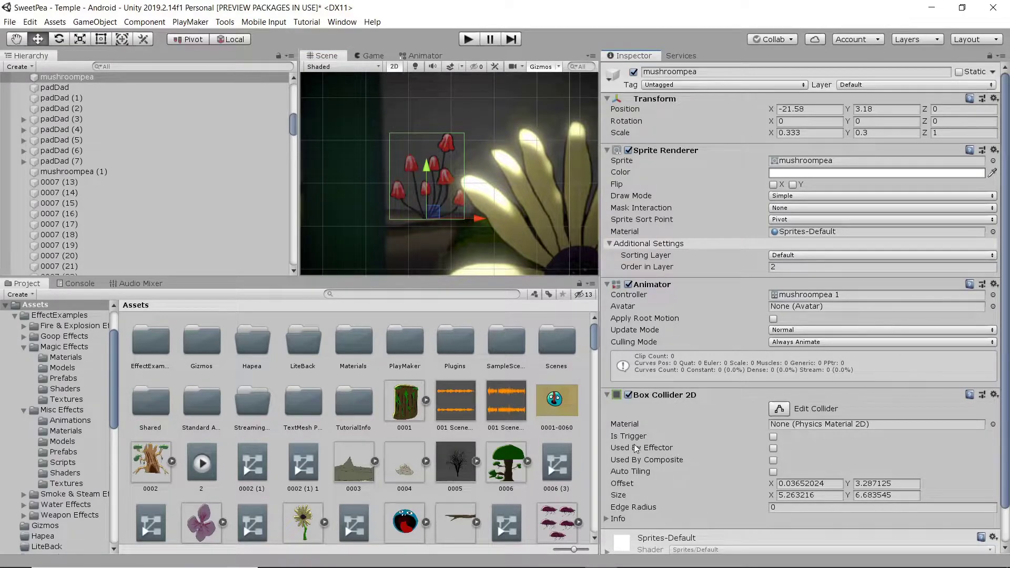
{"action": "left_click", "coordinate": [772, 437]}
{"action": "scroll", "coordinate": [705, 294], "scroll_direction": "down", "scroll_amount": 3}
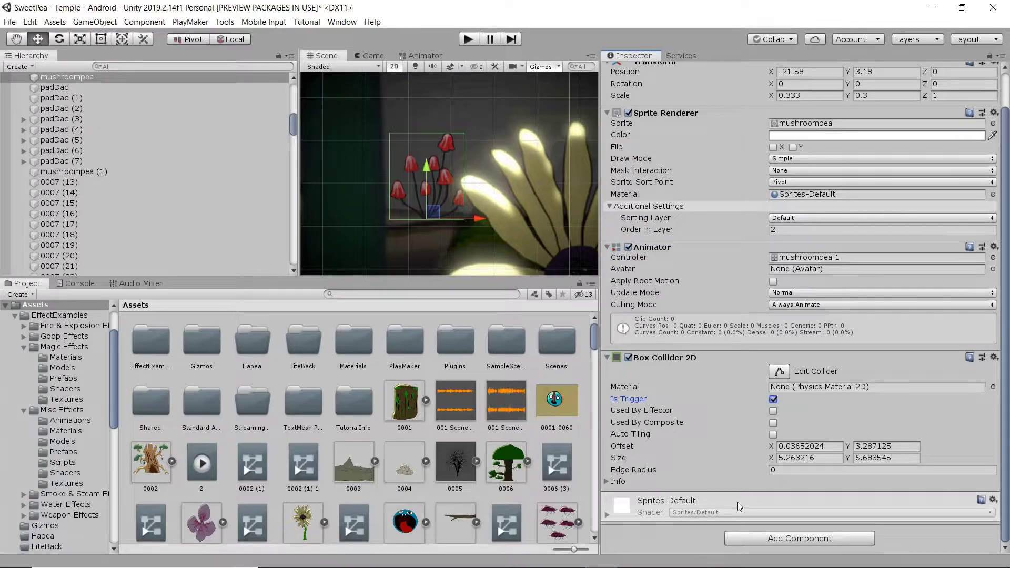
- Add a PlayMaker FSM component to mushroompea
{"action": "left_click", "coordinate": [786, 538]}
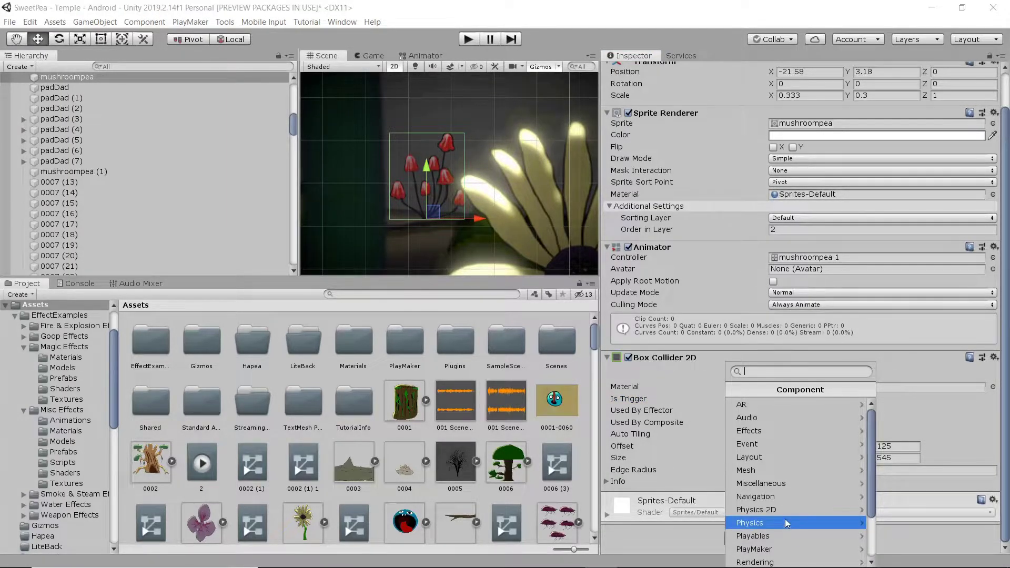
{"action": "left_click", "coordinate": [781, 549]}
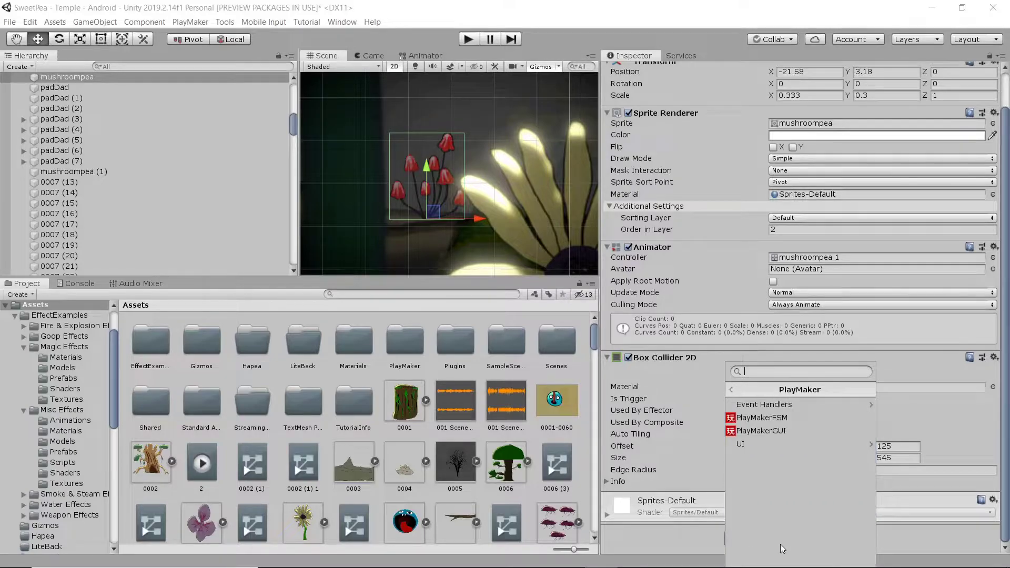
{"action": "left_click", "coordinate": [795, 418]}
{"action": "scroll", "coordinate": [855, 488], "scroll_direction": "down", "scroll_amount": 3}
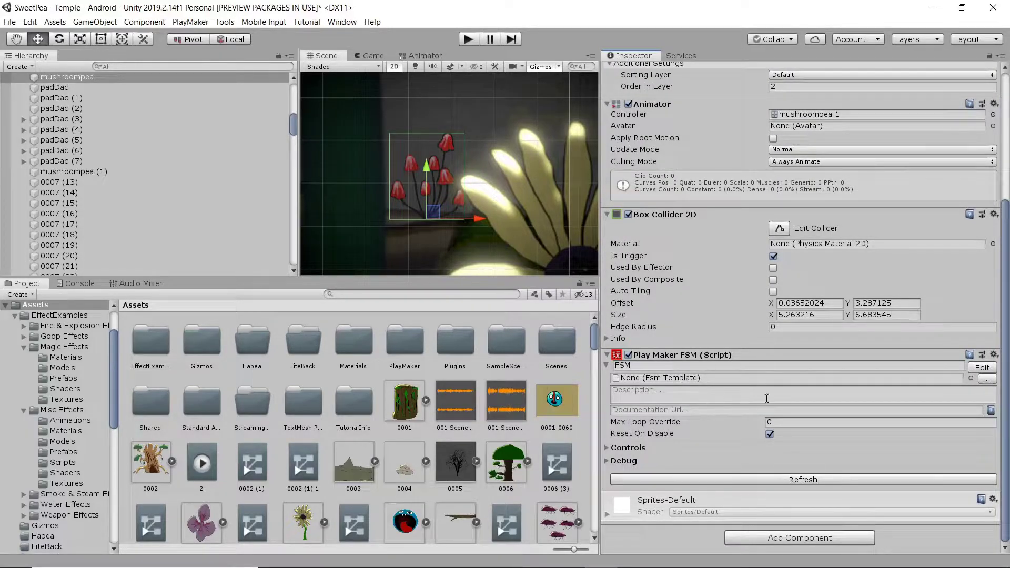
- Open the FSM in the PlayMaker editor, showing START leading to State 1
{"action": "left_click", "coordinate": [979, 369]}
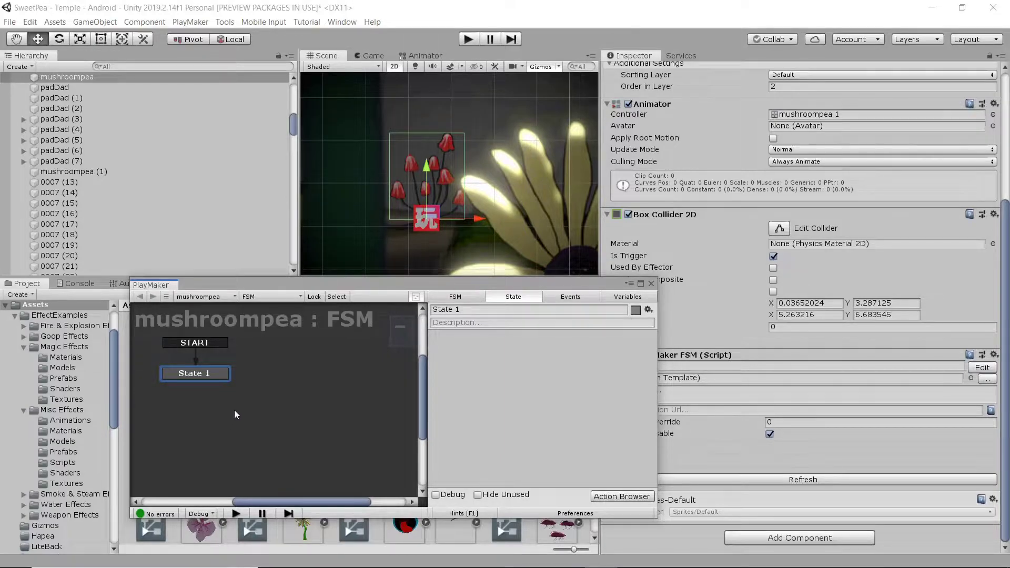
{"action": "middle_click_drag", "start_coordinate": [259, 397], "coordinate": [273, 432]}
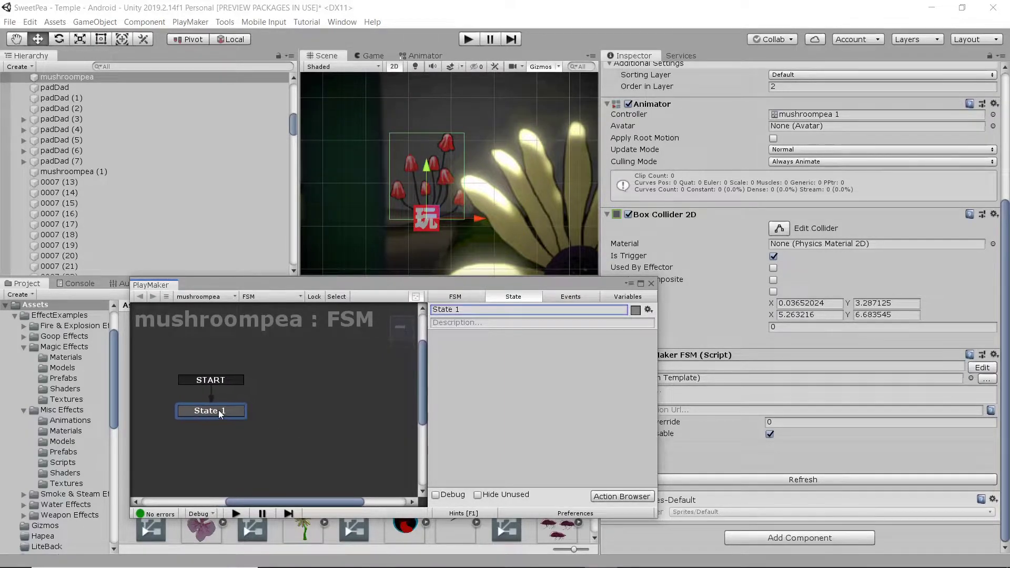
{"action": "middle_click_drag", "start_coordinate": [219, 410], "coordinate": [216, 389]}
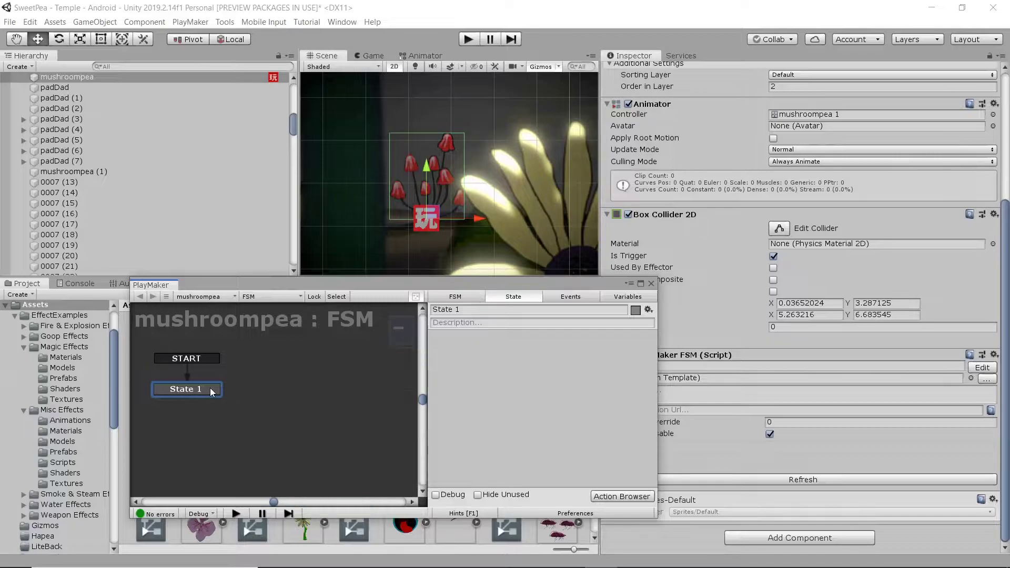
{"action": "middle_click_drag", "start_coordinate": [222, 391], "coordinate": [212, 392]}
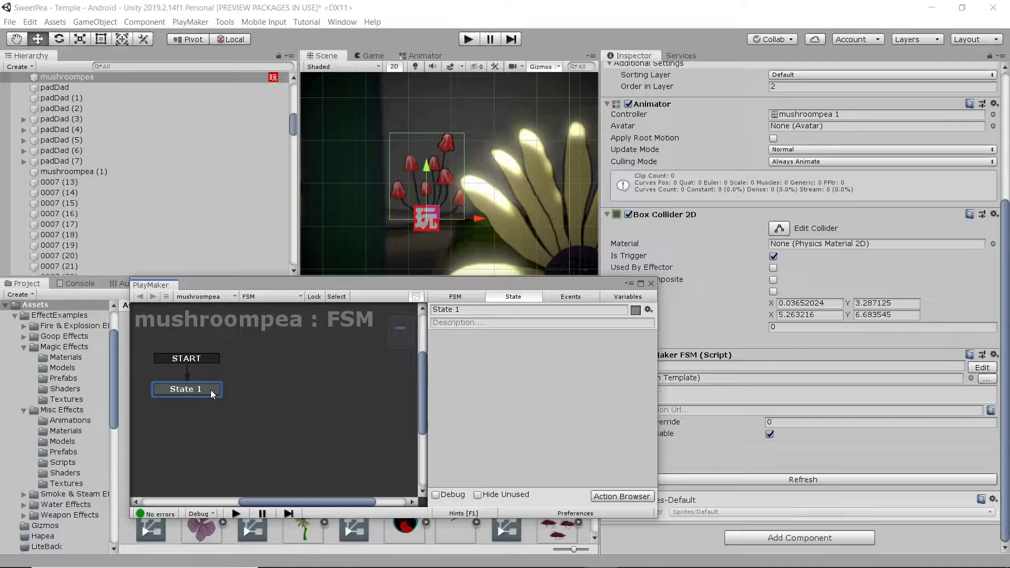
{"action": "middle_click_drag", "start_coordinate": [201, 392], "coordinate": [210, 397]}
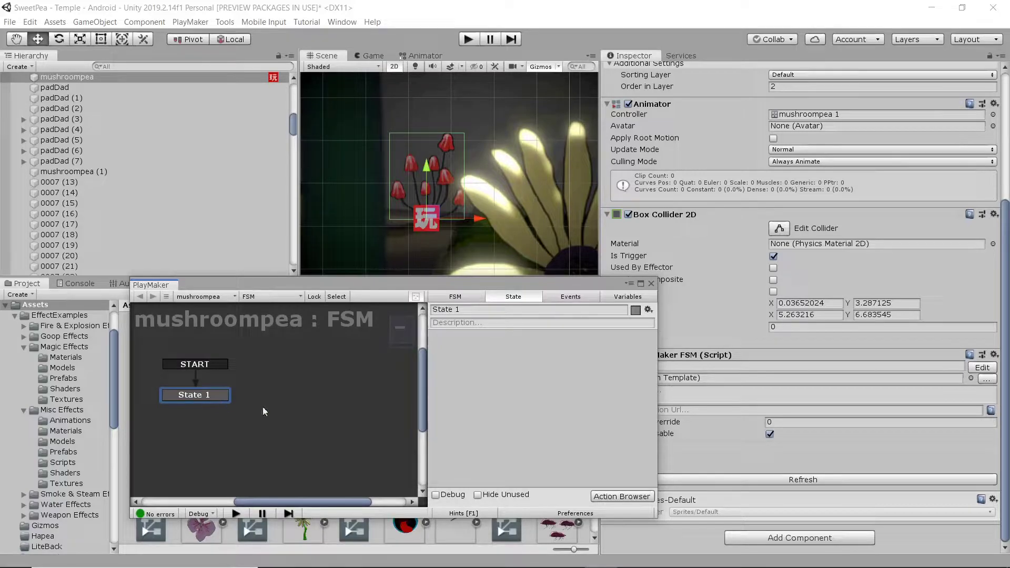
- Add a Trigger2D Event action from the Physics2D category to State 1
{"action": "left_click", "coordinate": [613, 496]}
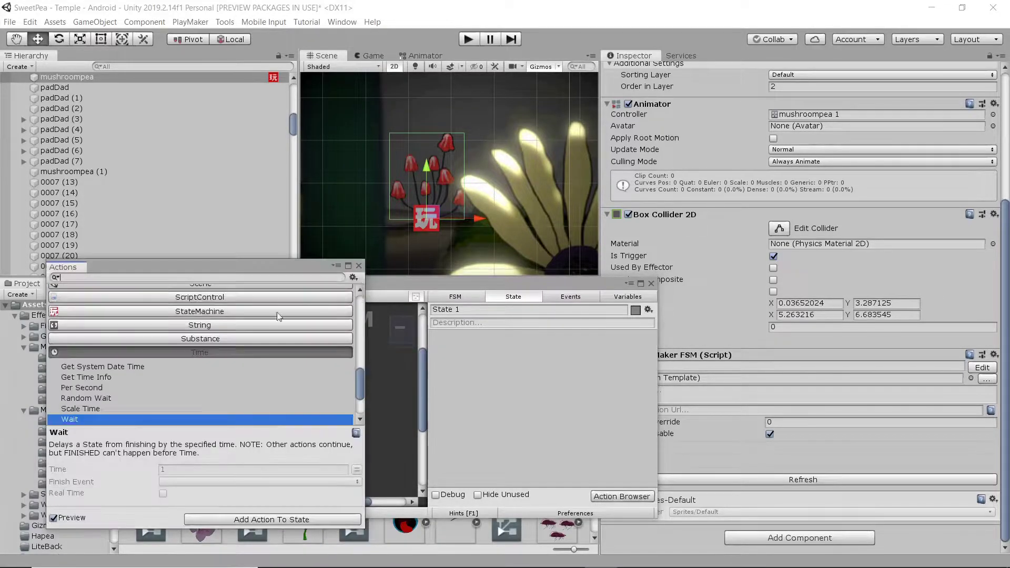
{"action": "left_click_drag", "start_coordinate": [292, 269], "coordinate": [492, 275]}
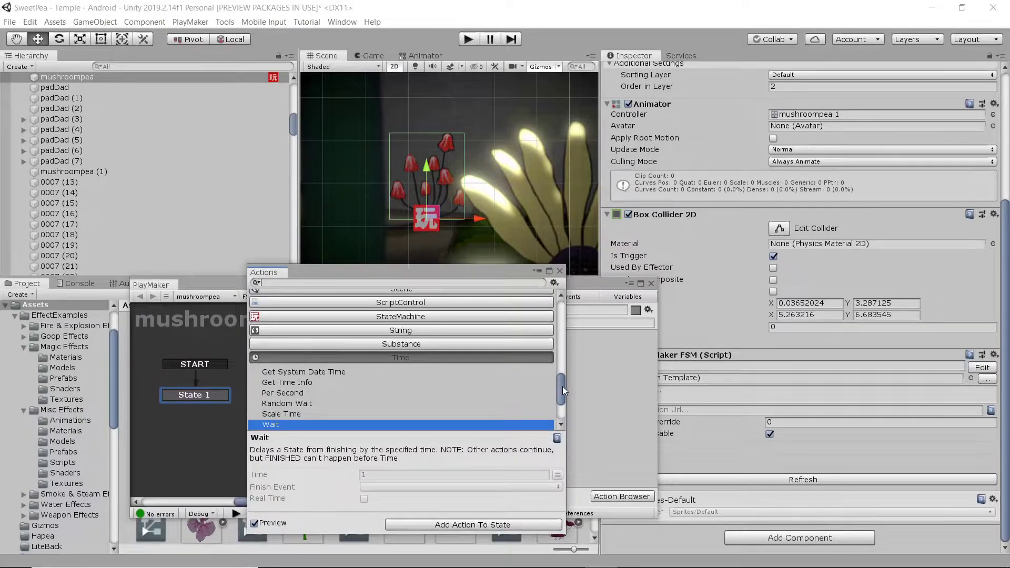
{"action": "mouse_move", "coordinate": [563, 386]}
{"action": "left_mouse_down"}
{"action": "mouse_move", "coordinate": [559, 408]}
{"action": "mouse_move", "coordinate": [552, 389]}
{"action": "left_mouse_up"}
{"action": "scroll", "coordinate": [431, 334], "scroll_direction": "up", "scroll_amount": 5}
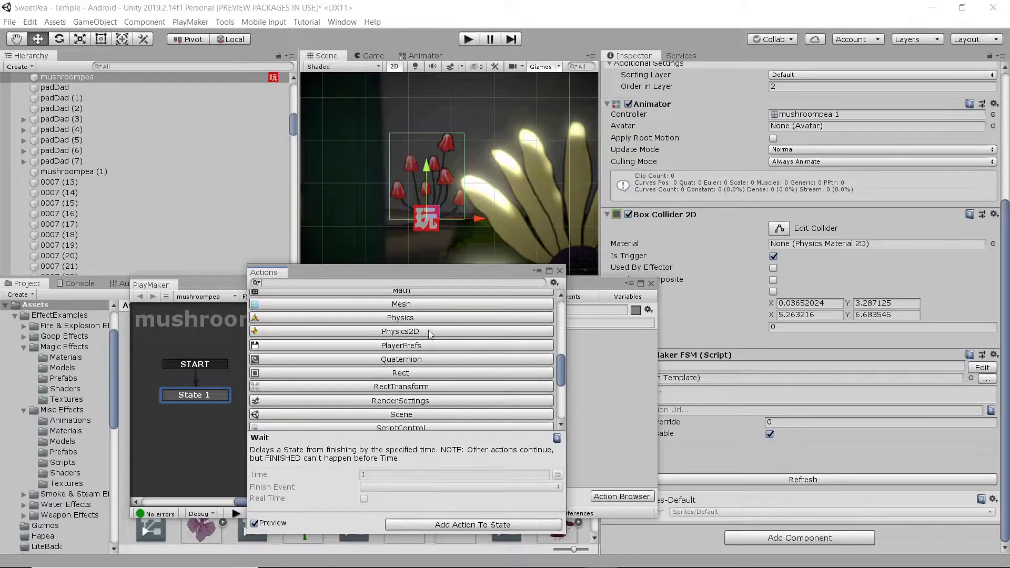
{"action": "left_click", "coordinate": [429, 331]}
{"action": "scroll", "coordinate": [369, 342], "scroll_direction": "down", "scroll_amount": 6}
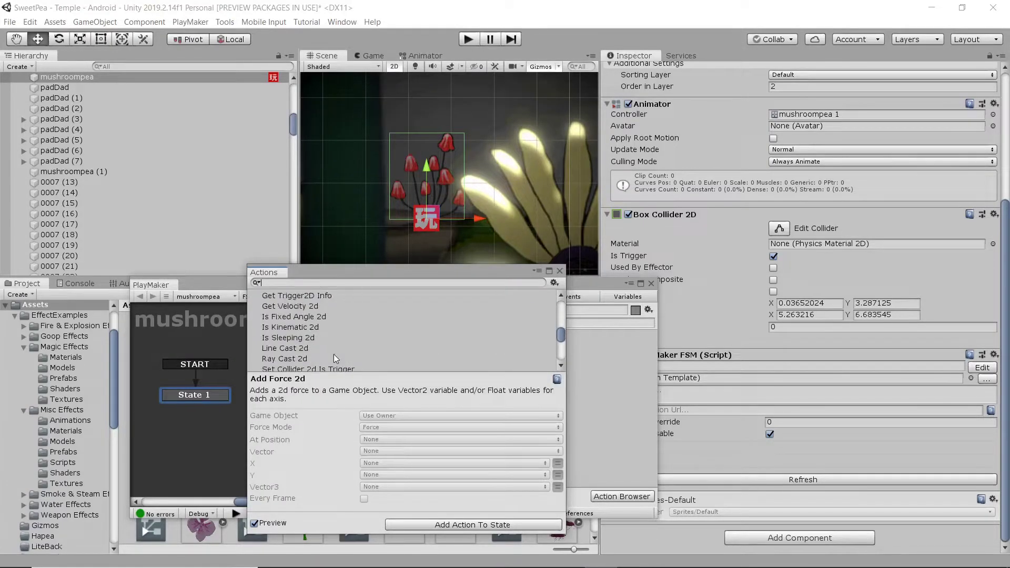
{"action": "scroll", "coordinate": [333, 354], "scroll_direction": "down", "scroll_amount": 5}
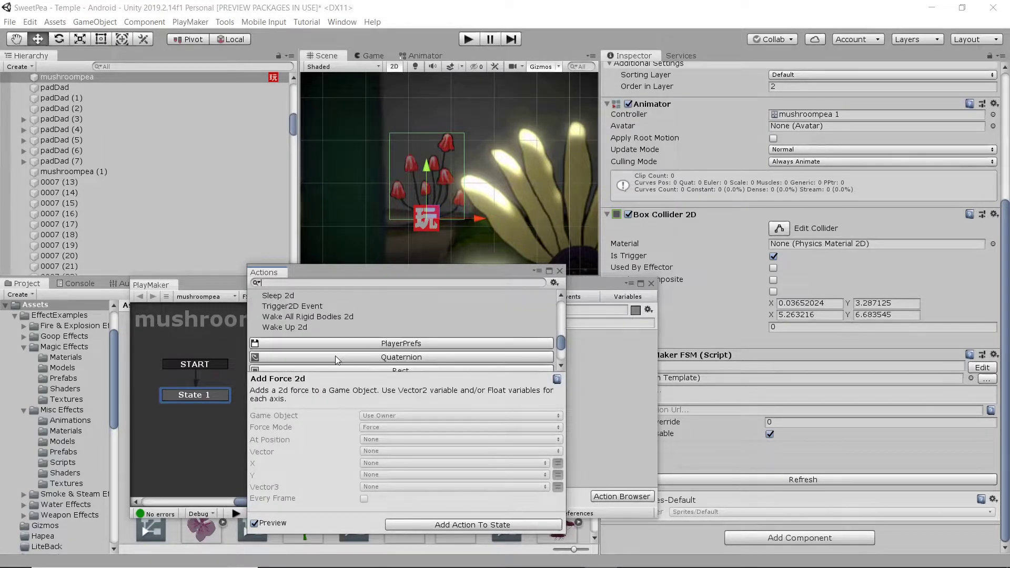
{"action": "scroll", "coordinate": [334, 355], "scroll_direction": "down", "scroll_amount": 2}
{"action": "scroll", "coordinate": [334, 355], "scroll_direction": "up", "scroll_amount": 2}
{"action": "left_click", "coordinate": [288, 309]}
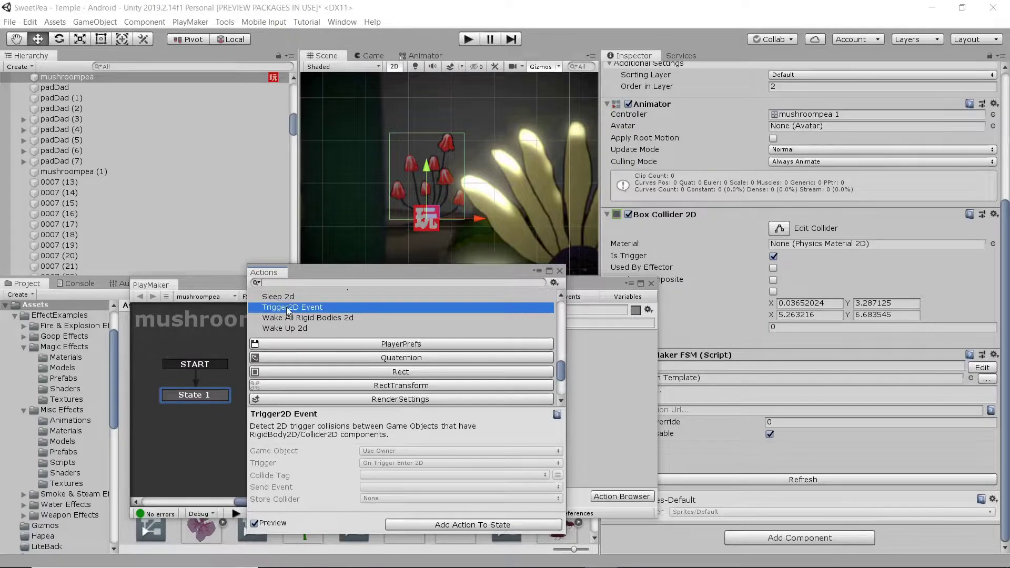
{"action": "double_click", "coordinate": [288, 310]}
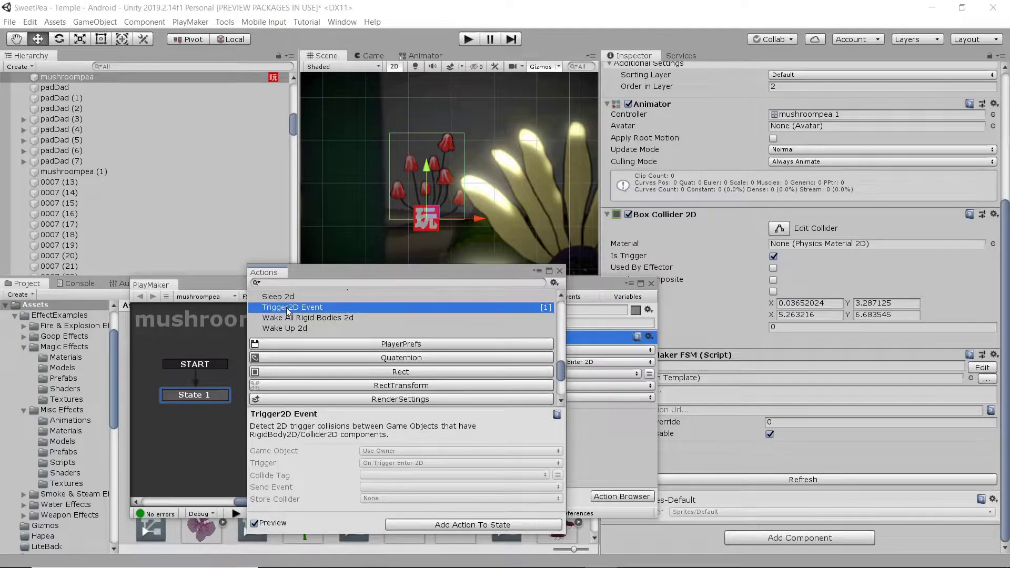
- Set the Trigger2D Event's Collide Tag to Player
{"action": "left_click", "coordinate": [560, 271]}
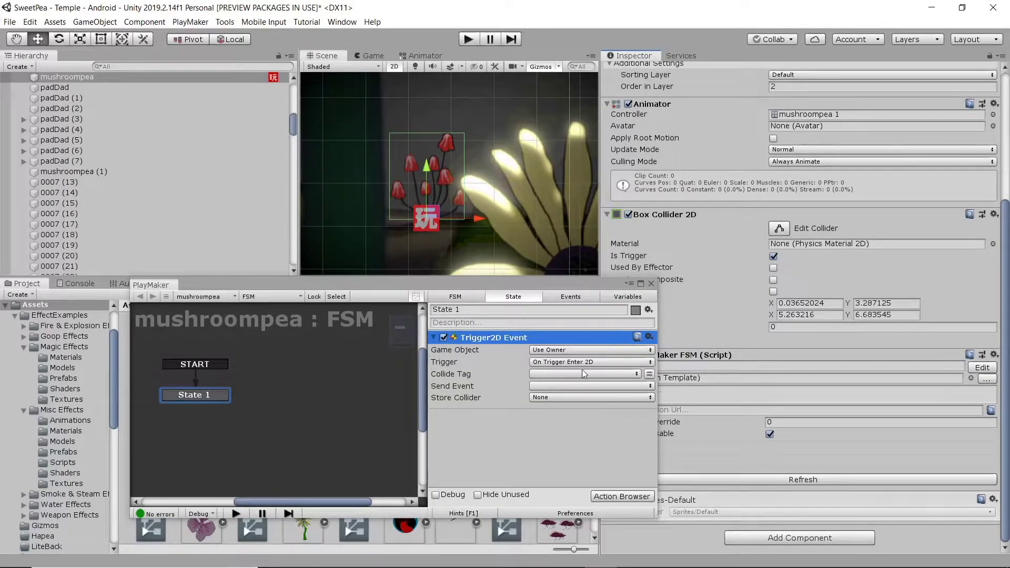
{"action": "left_click", "coordinate": [547, 374]}
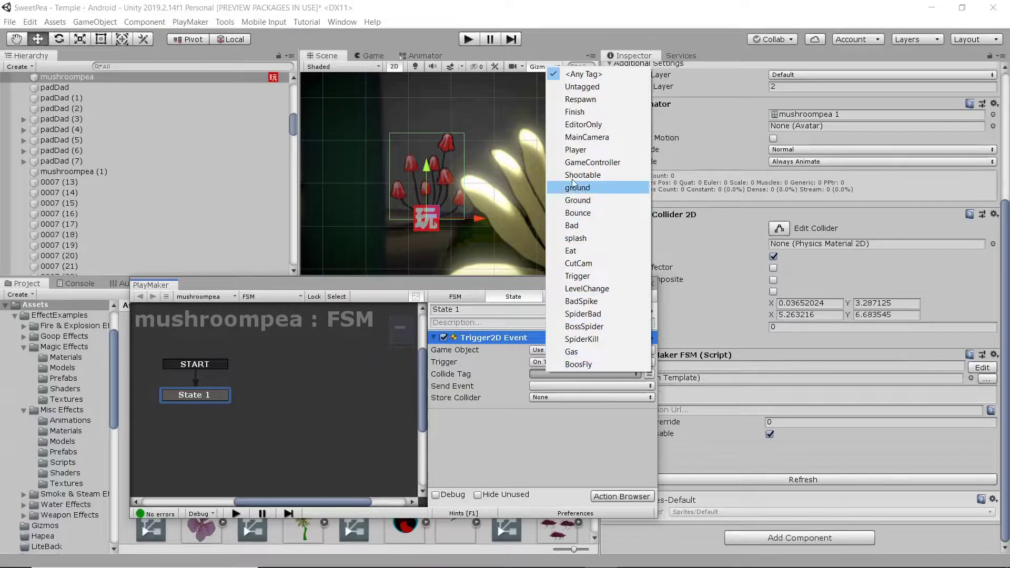
{"action": "left_click", "coordinate": [574, 149]}
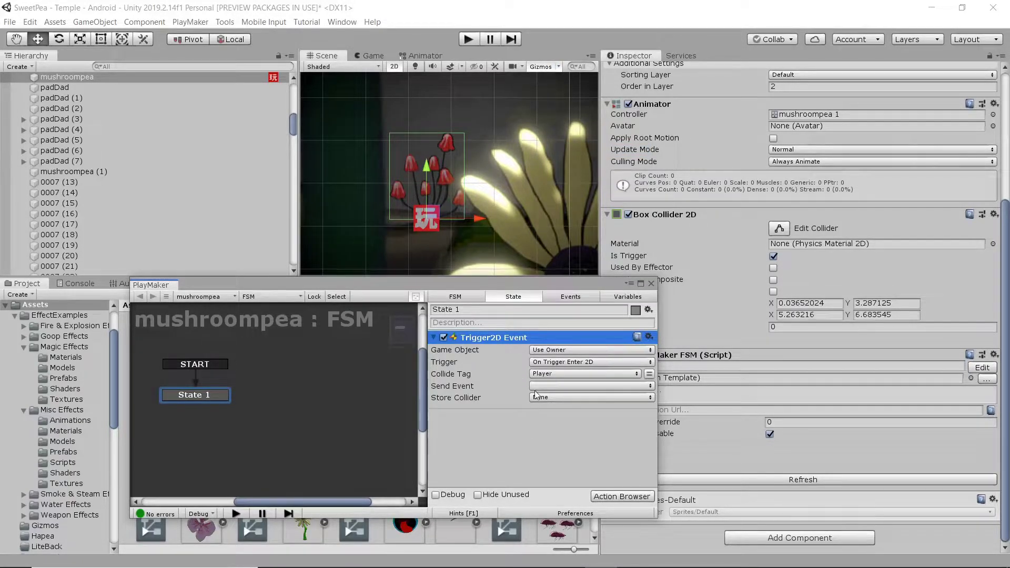
- Add the FINISHED event to the mushroompea FSM's events
{"action": "left_click", "coordinate": [571, 297]}
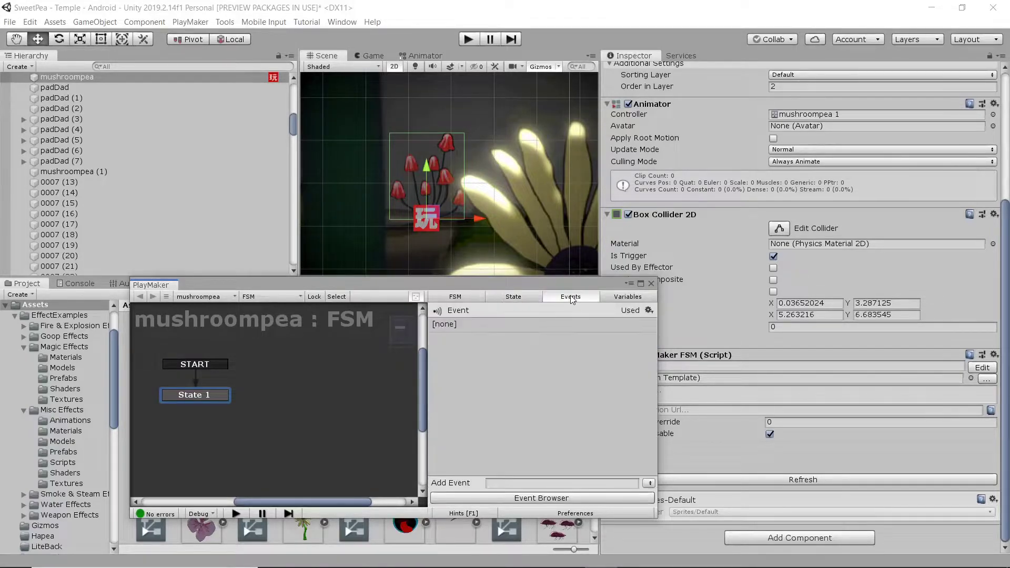
{"action": "left_click", "coordinate": [537, 499]}
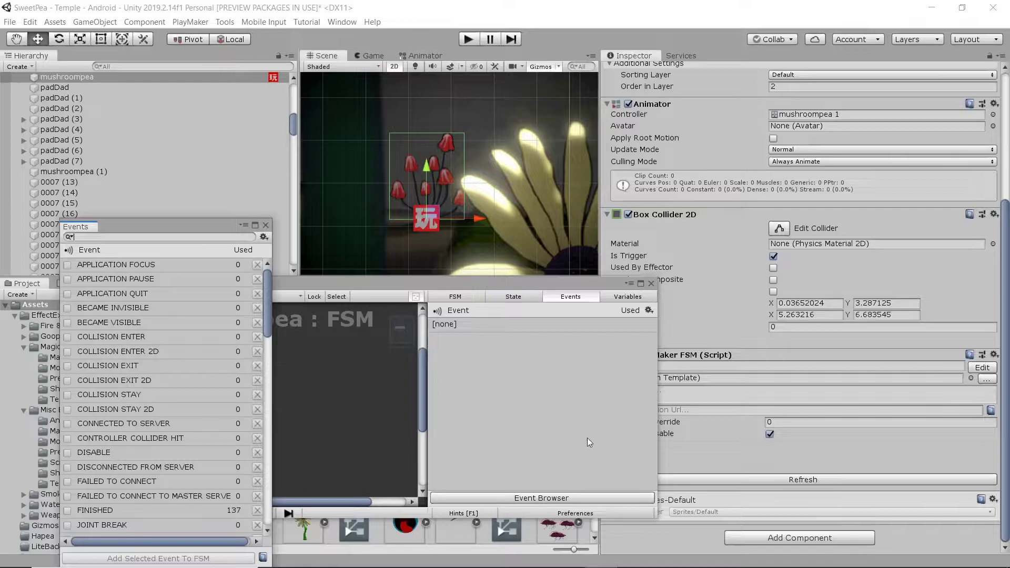
{"action": "double_click", "coordinate": [89, 510]}
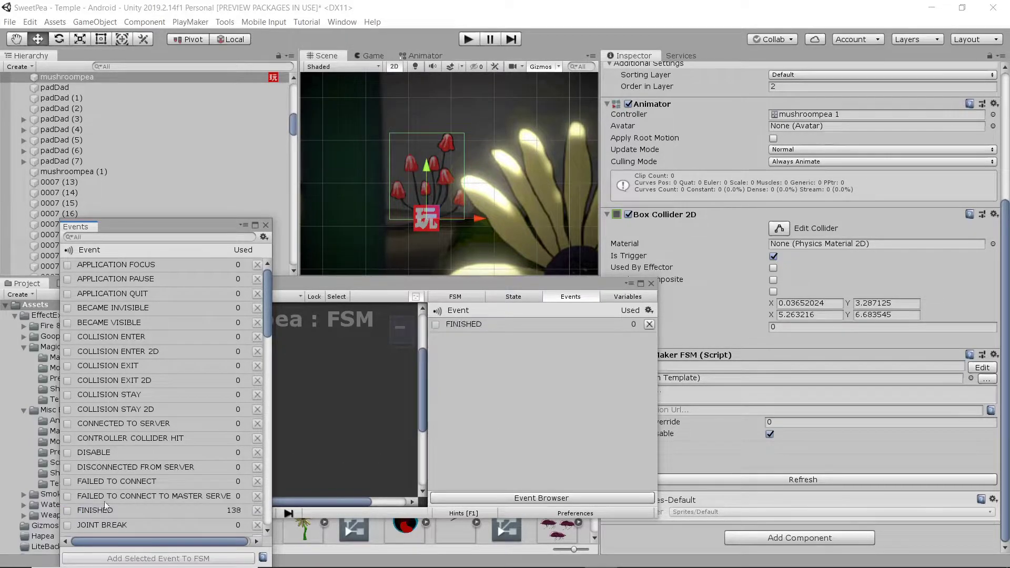
{"action": "left_click", "coordinate": [265, 225]}
- Make State 1's Trigger2D Event action send FINISHED
{"action": "left_click", "coordinate": [510, 298]}
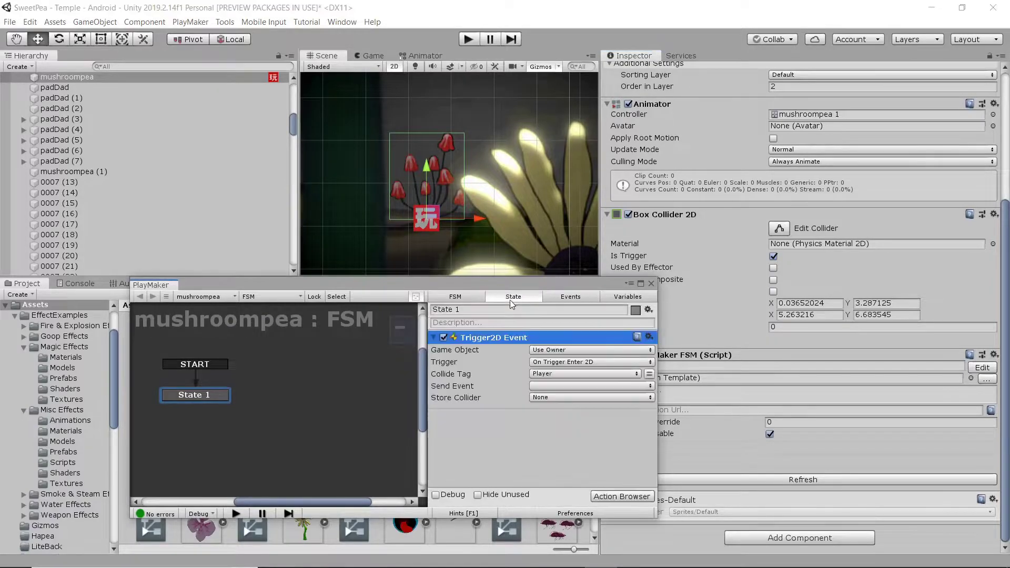
{"action": "left_click", "coordinate": [553, 386]}
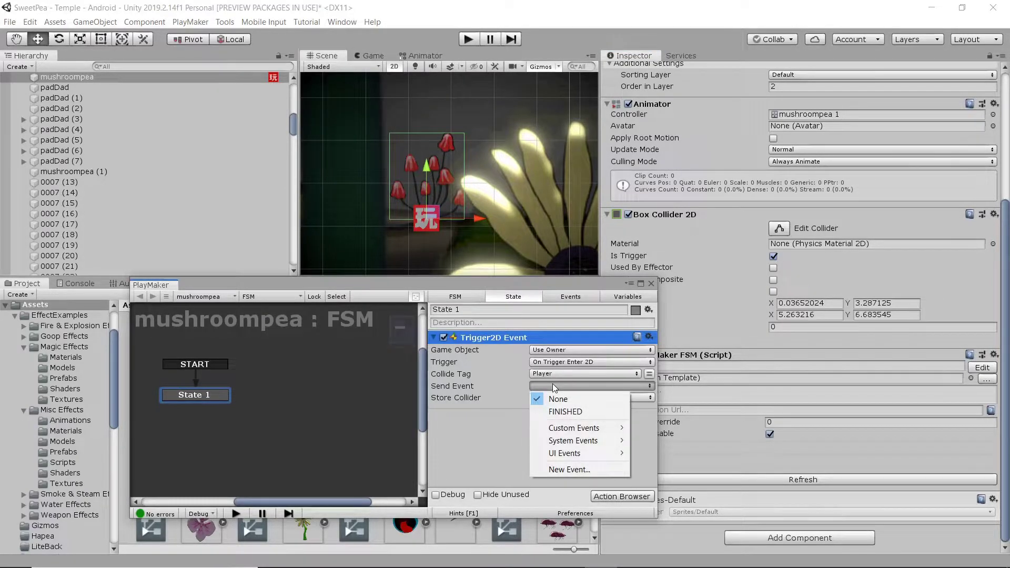
{"action": "left_click", "coordinate": [582, 412]}
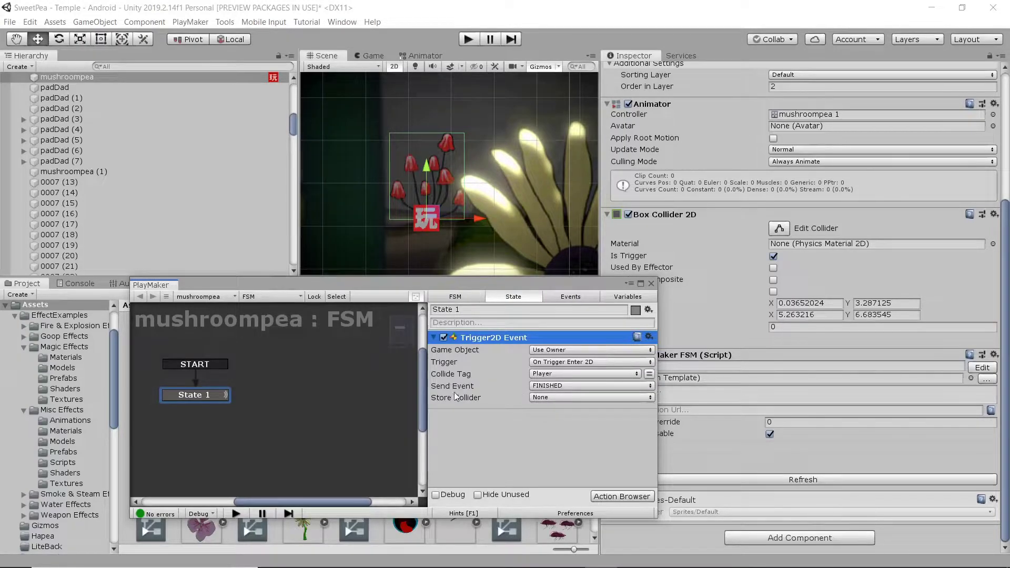
- Add State 2 and link State 1's new FINISHED transition to it
{"action": "right_click", "coordinate": [268, 388]}
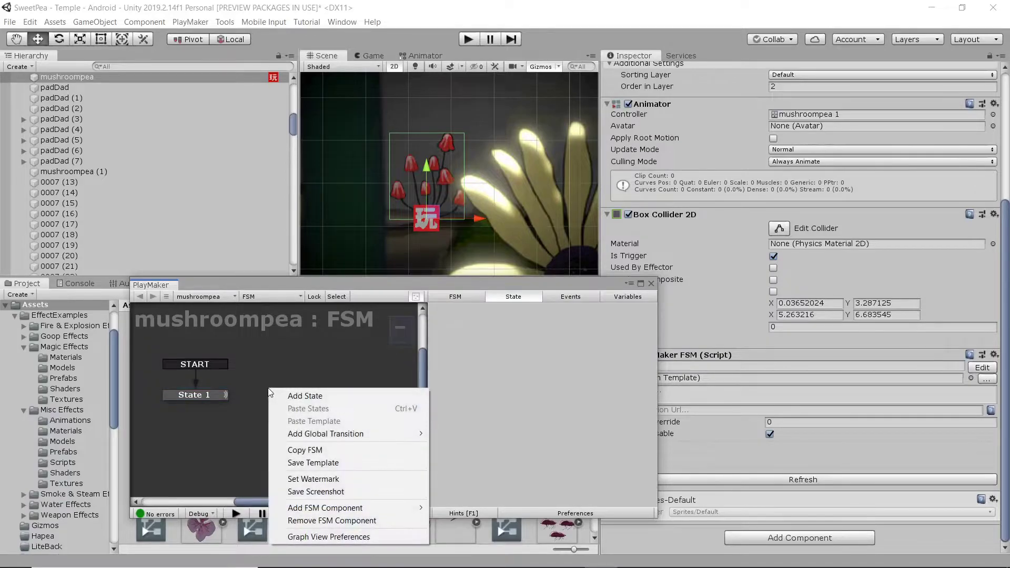
{"action": "left_click", "coordinate": [326, 396]}
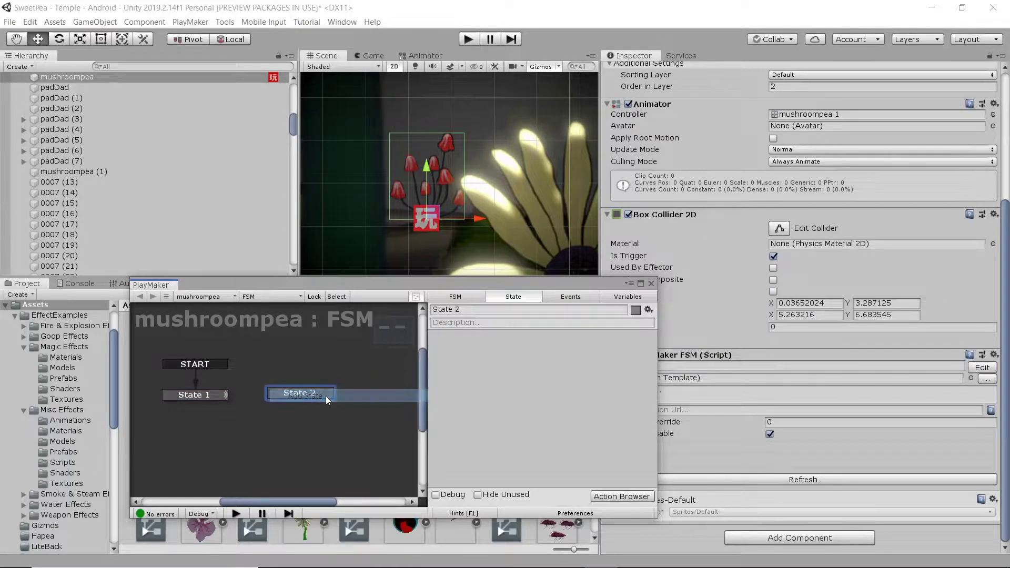
{"action": "left_click", "coordinate": [209, 393]}
{"action": "right_click", "coordinate": [210, 393]}
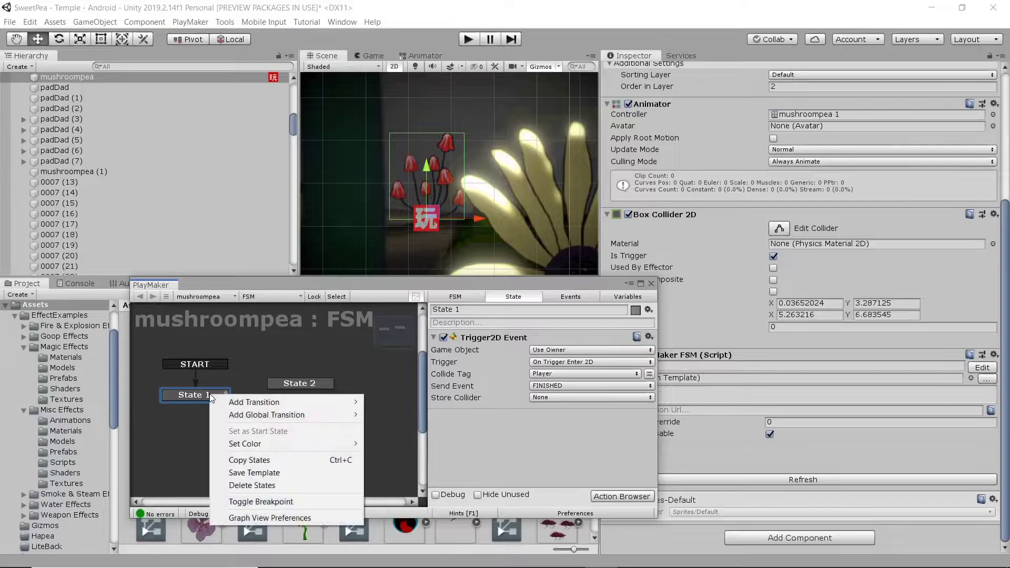
{"action": "mouse_move", "coordinate": [266, 405]}
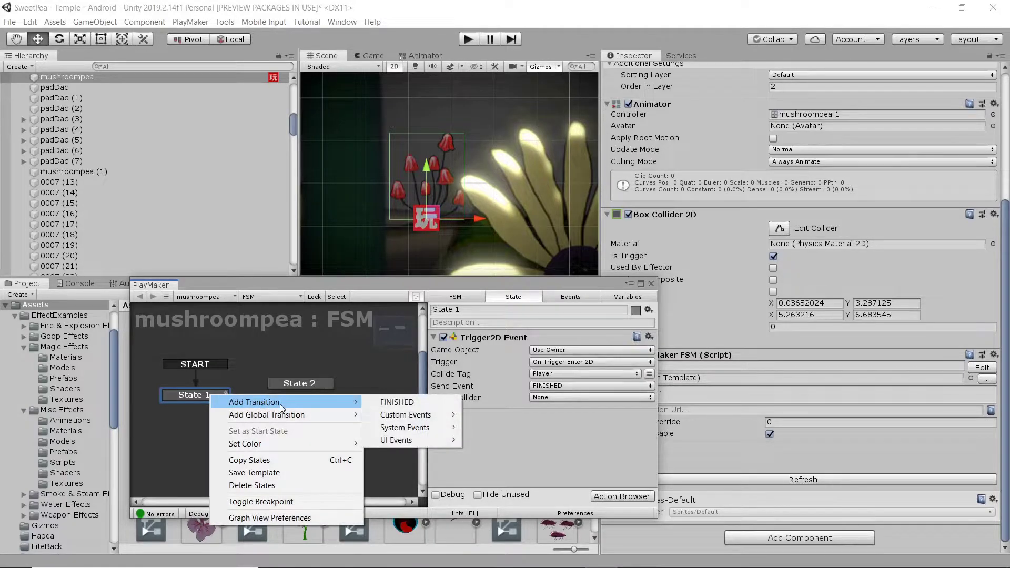
{"action": "left_click", "coordinate": [396, 403]}
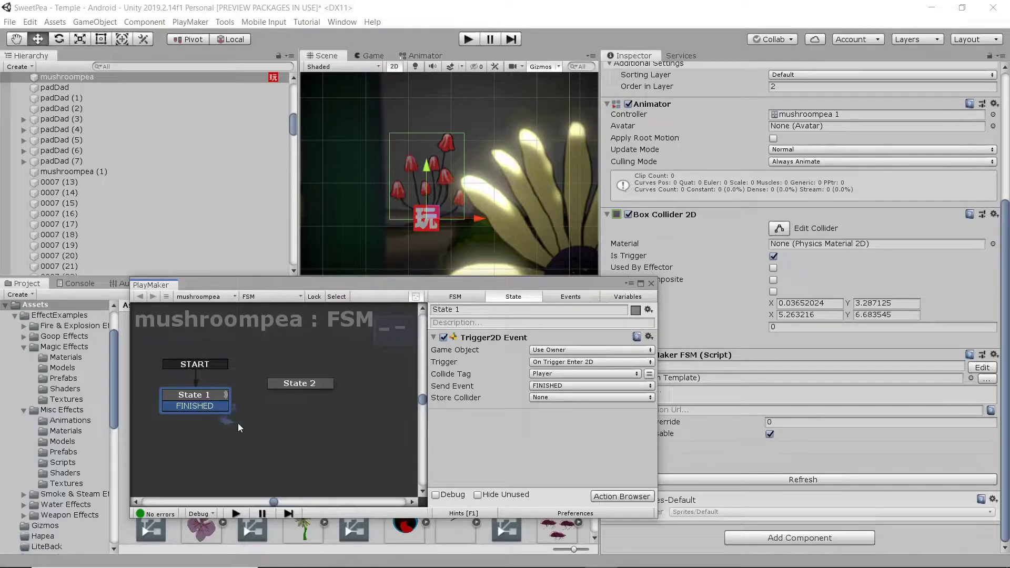
{"action": "left_click_drag", "start_coordinate": [288, 398], "coordinate": [299, 384]}
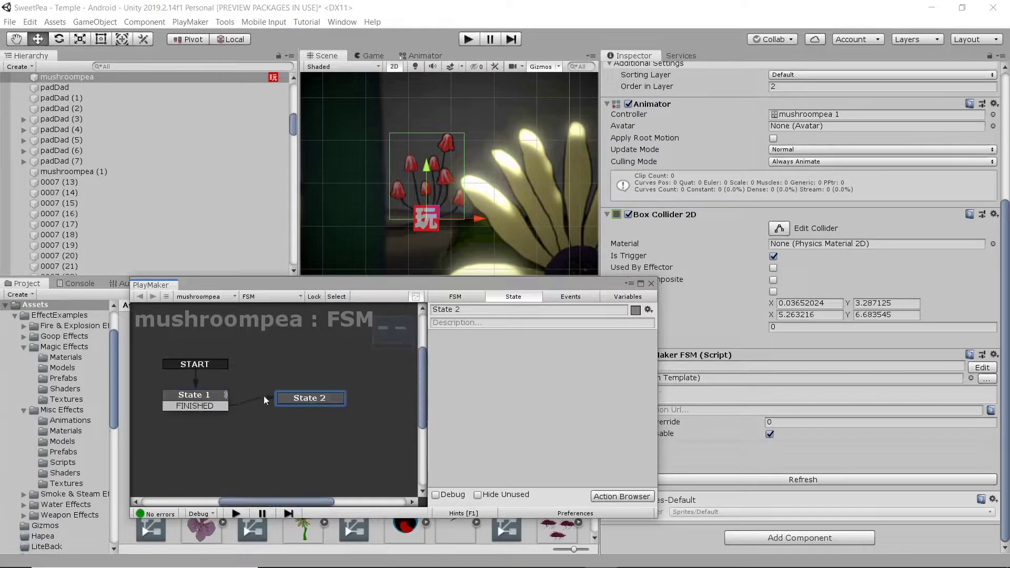
{"action": "left_click", "coordinate": [212, 398]}
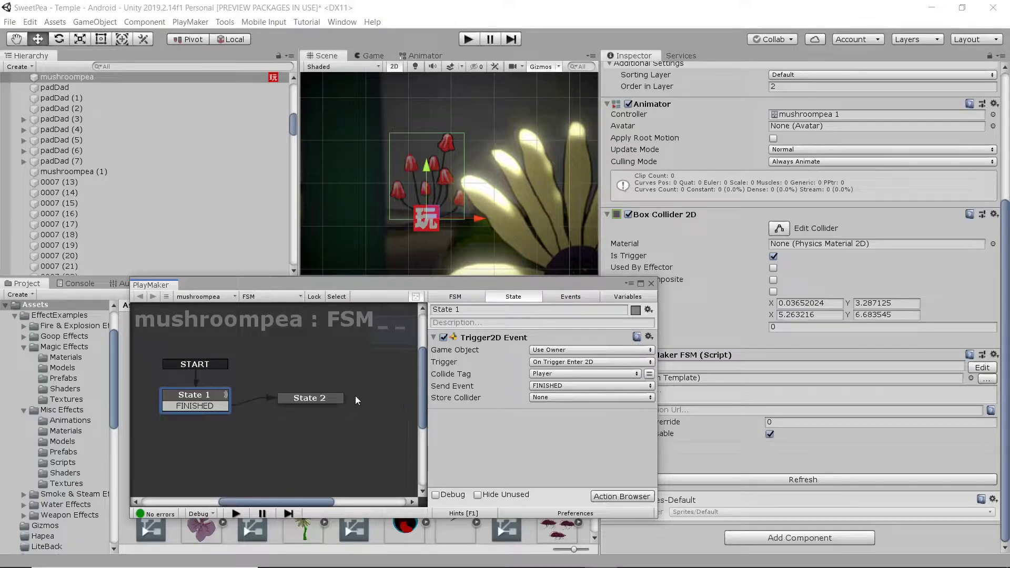
- Give State 2 an Animator Play action with State Name ShroomBop
{"action": "left_click", "coordinate": [318, 399]}
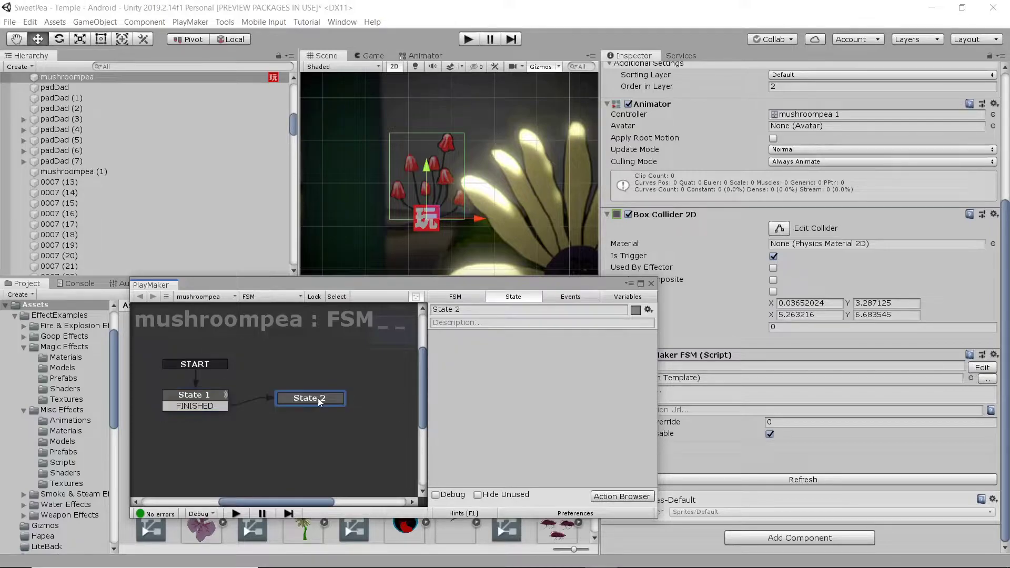
{"action": "left_click", "coordinate": [618, 497]}
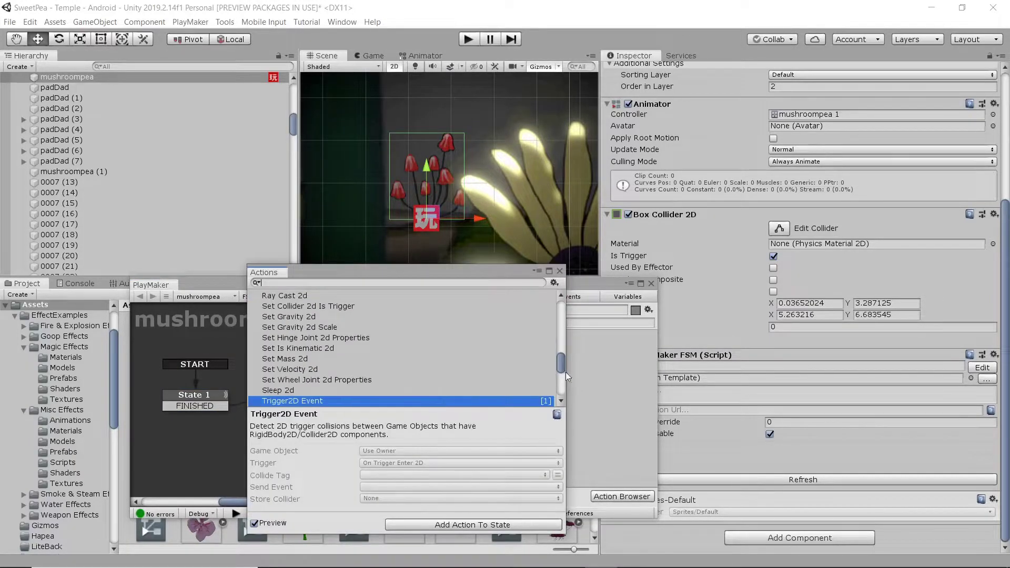
{"action": "left_click_drag", "start_coordinate": [561, 363], "coordinate": [559, 307]}
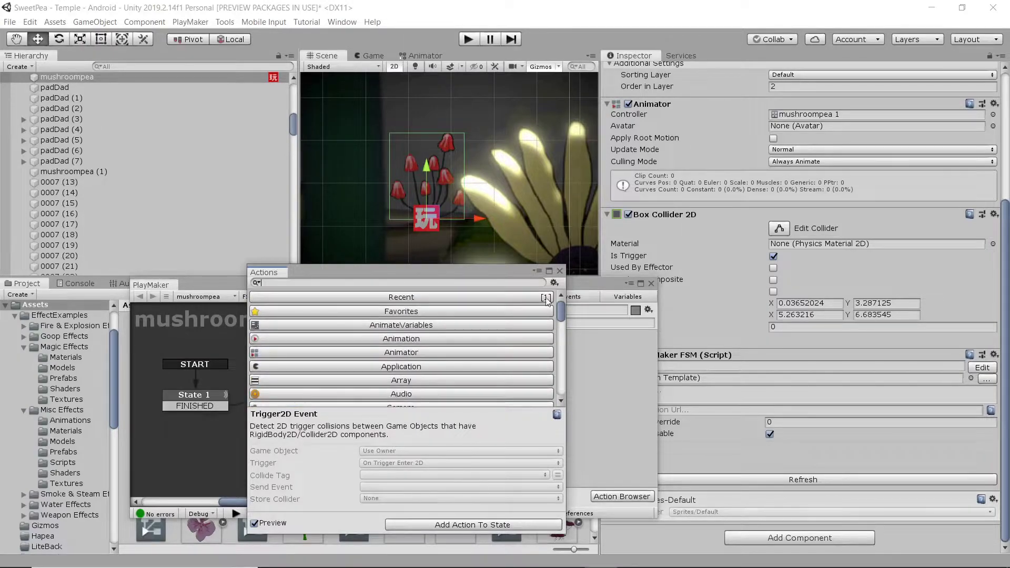
{"action": "left_click", "coordinate": [409, 353]}
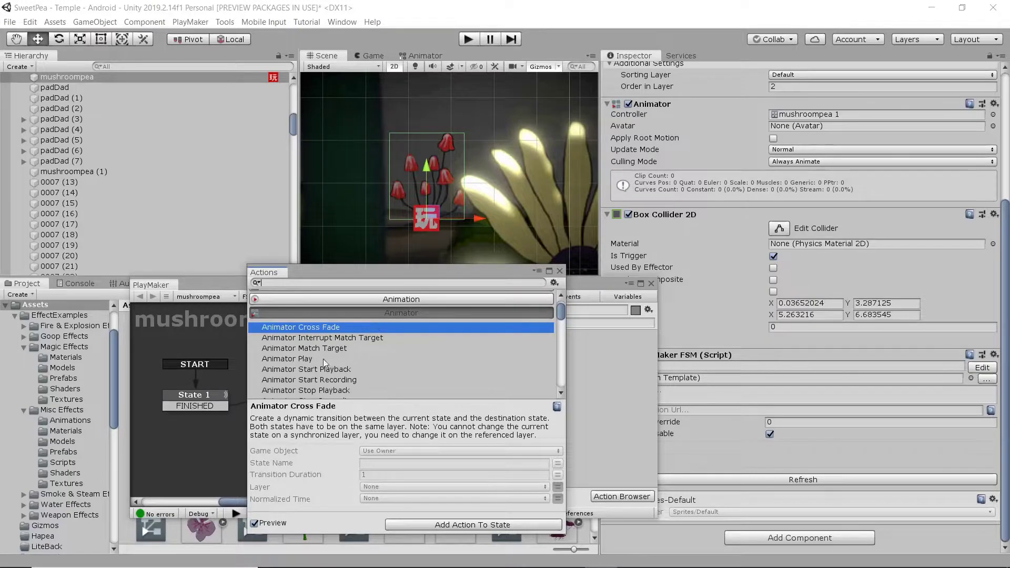
{"action": "left_click", "coordinate": [288, 360]}
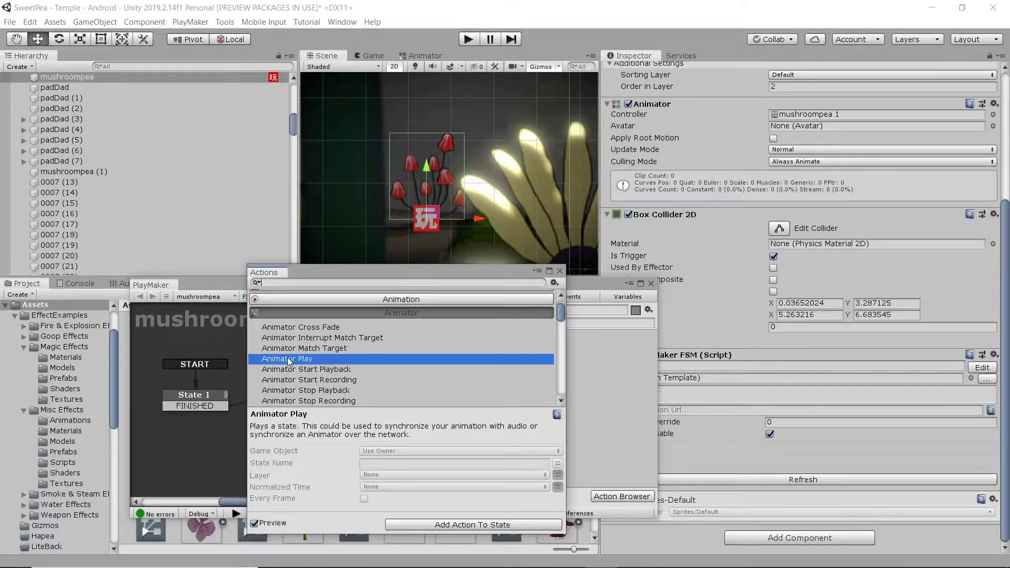
{"action": "double_click", "coordinate": [288, 360]}
{"action": "left_click", "coordinate": [560, 271]}
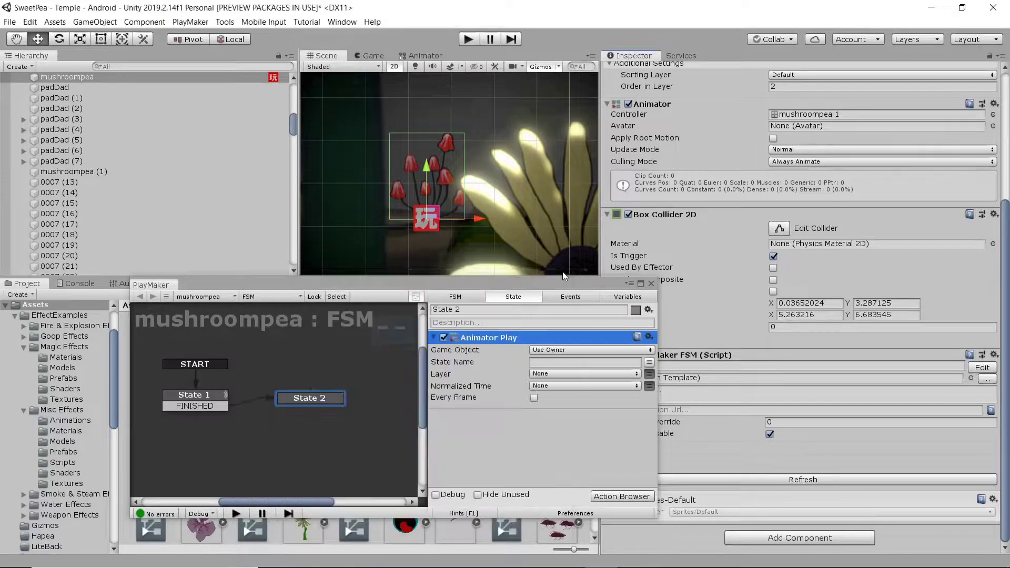
{"action": "left_click", "coordinate": [553, 363]}
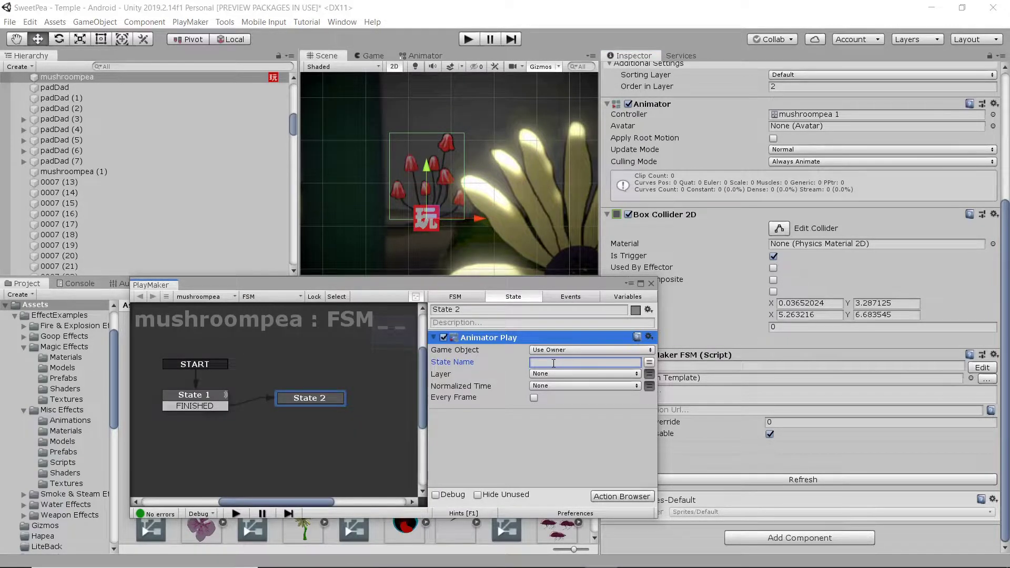
{"action": "type", "text": "ShroomBop"}
- Add a 1-second Wait action to State 2 that sends FINISHED when done
{"action": "left_click", "coordinate": [212, 395]}
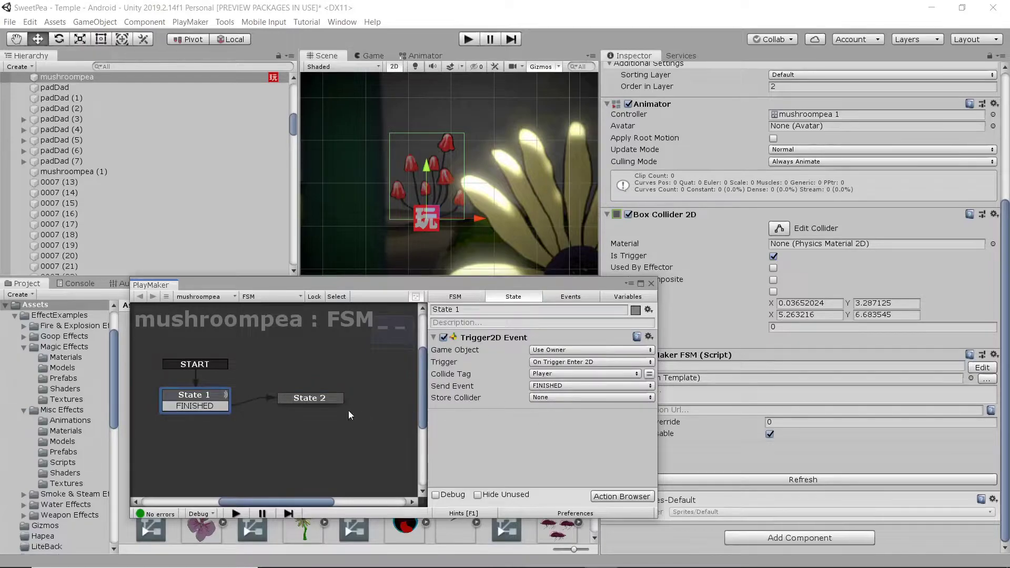
{"action": "left_click", "coordinate": [326, 397]}
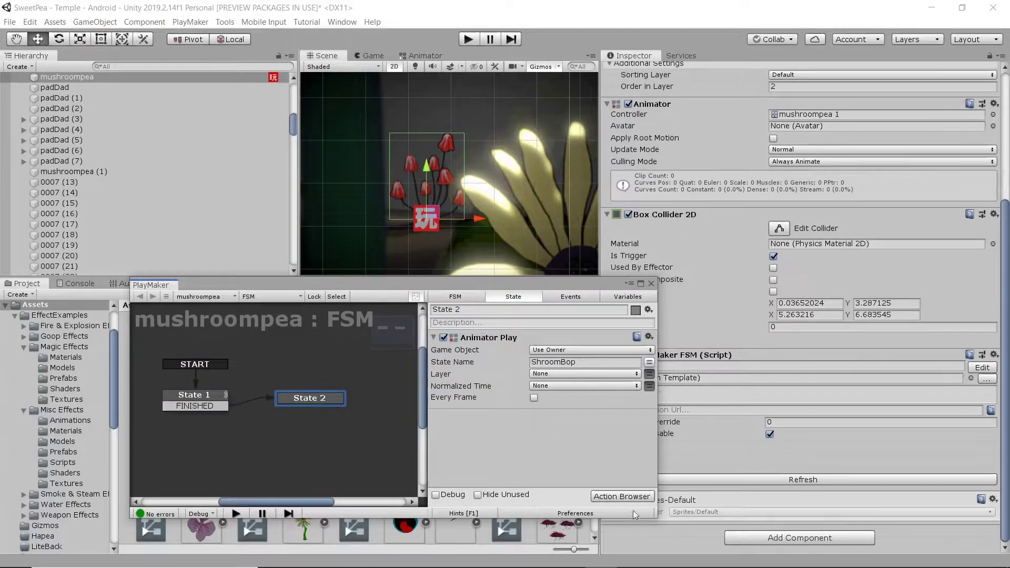
{"action": "left_click", "coordinate": [621, 497]}
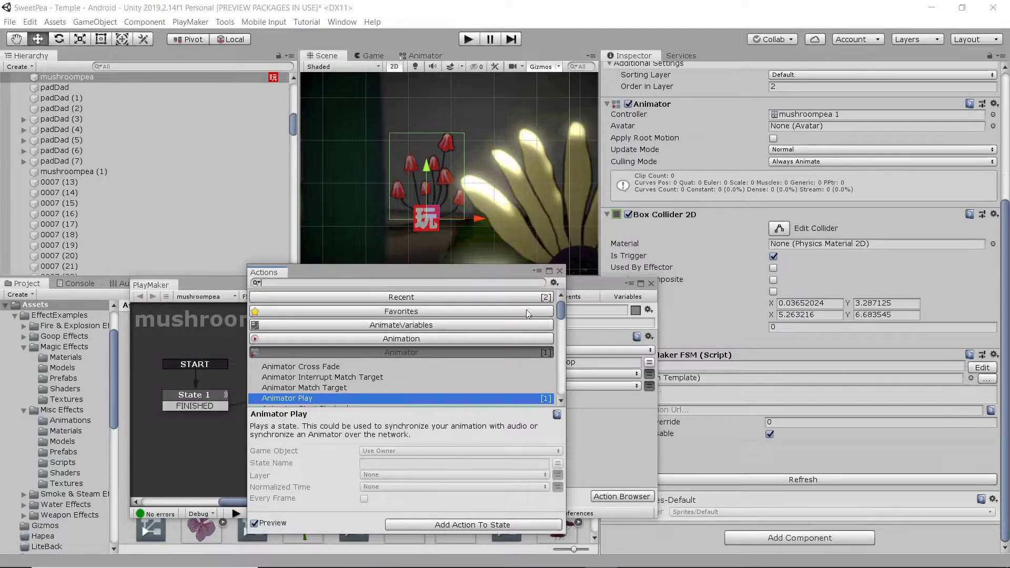
{"action": "scroll", "coordinate": [562, 316], "scroll_direction": "down", "scroll_amount": 1}
{"action": "scroll", "coordinate": [562, 316], "scroll_direction": "up", "scroll_amount": 1}
{"action": "left_click_drag", "start_coordinate": [561, 311], "coordinate": [562, 395]}
{"action": "left_click", "coordinate": [399, 317]}
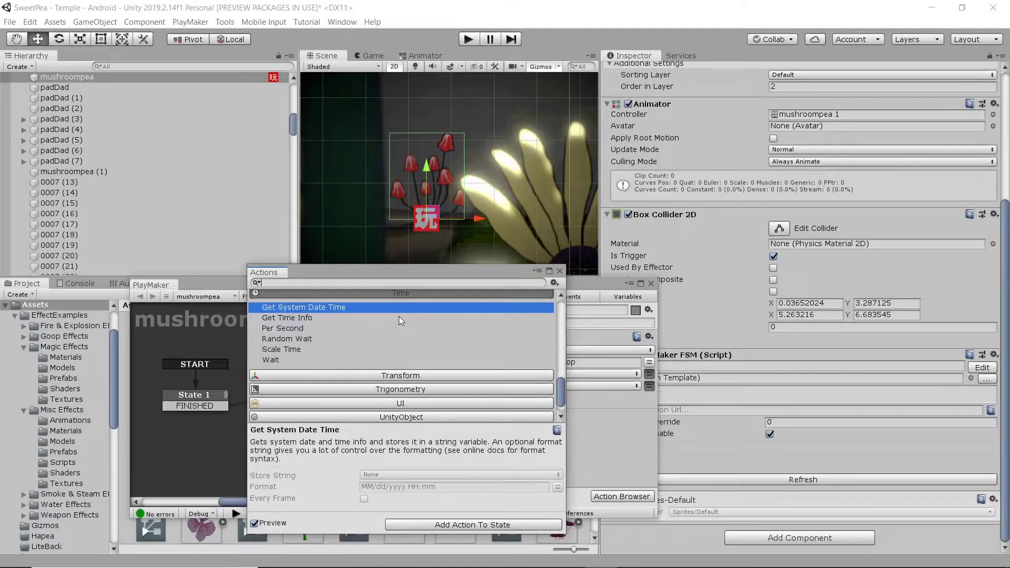
{"action": "left_click", "coordinate": [277, 361]}
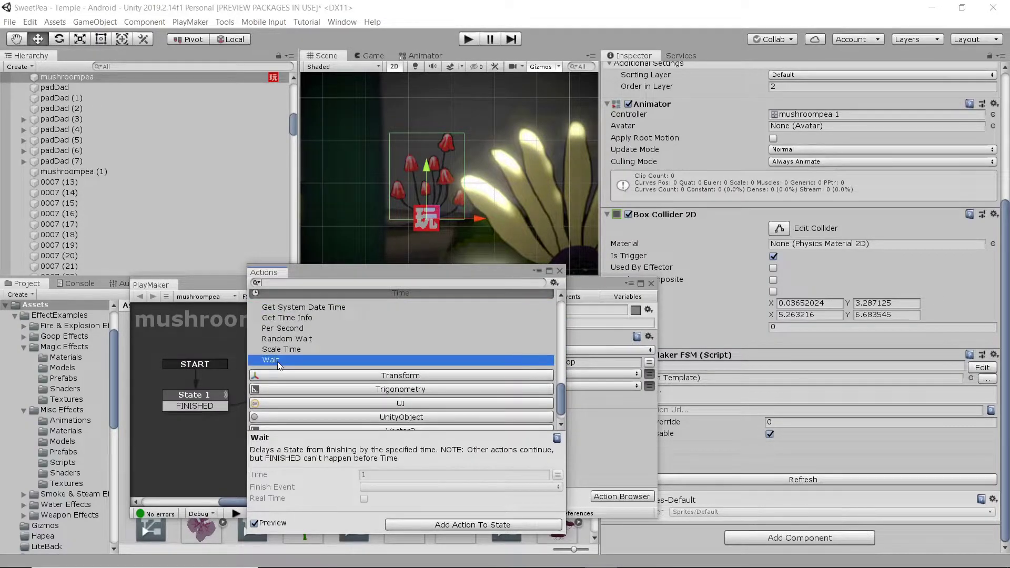
{"action": "double_click", "coordinate": [276, 361]}
{"action": "left_click", "coordinate": [559, 270]}
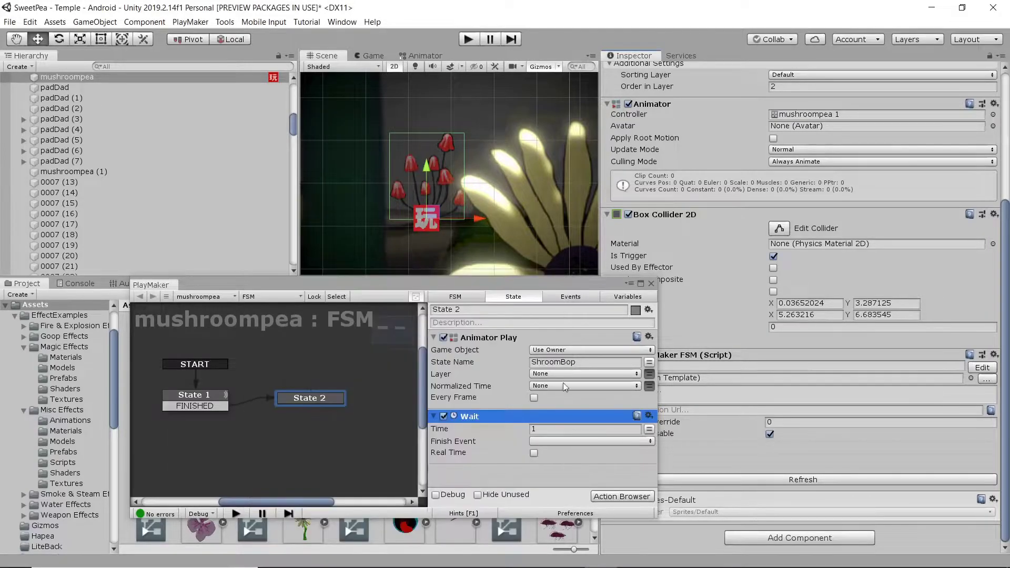
{"action": "left_click", "coordinate": [546, 441]}
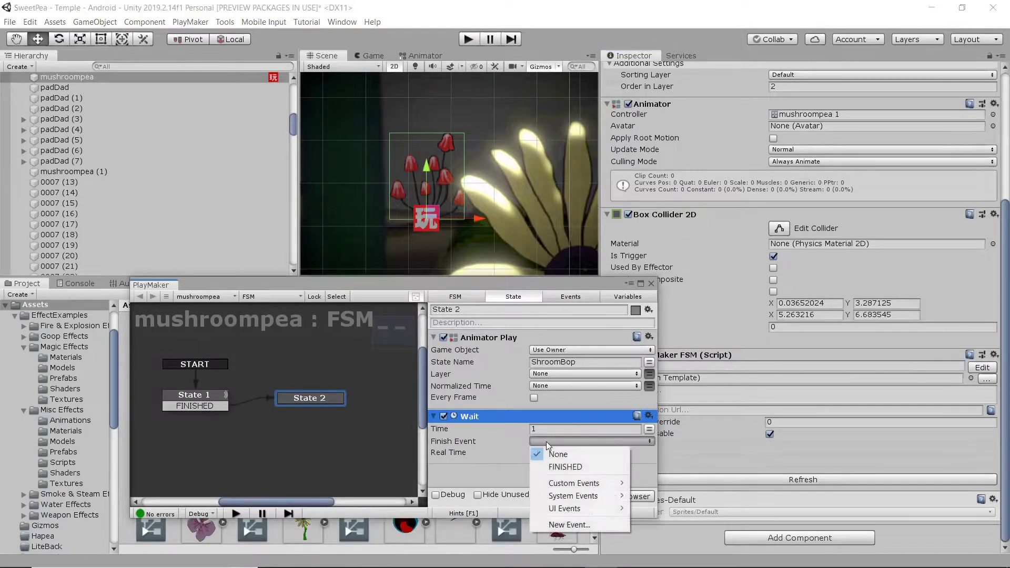
{"action": "left_click", "coordinate": [564, 467]}
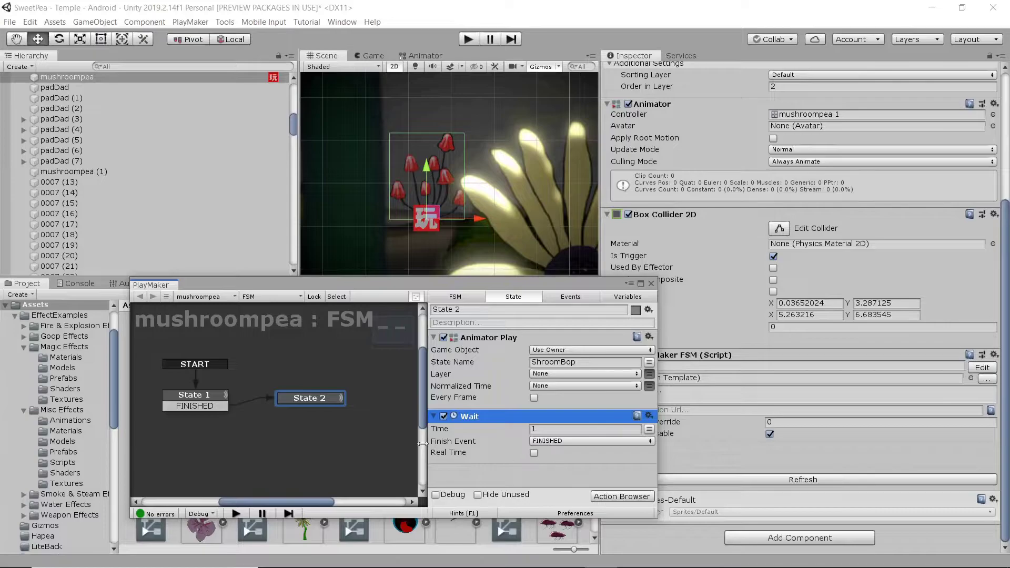
- Add a FINISHED transition to State 2 and close the PlayMaker editor
{"action": "right_click", "coordinate": [313, 404]}
{"action": "mouse_move", "coordinate": [395, 406]}
{"action": "left_click", "coordinate": [481, 406]}
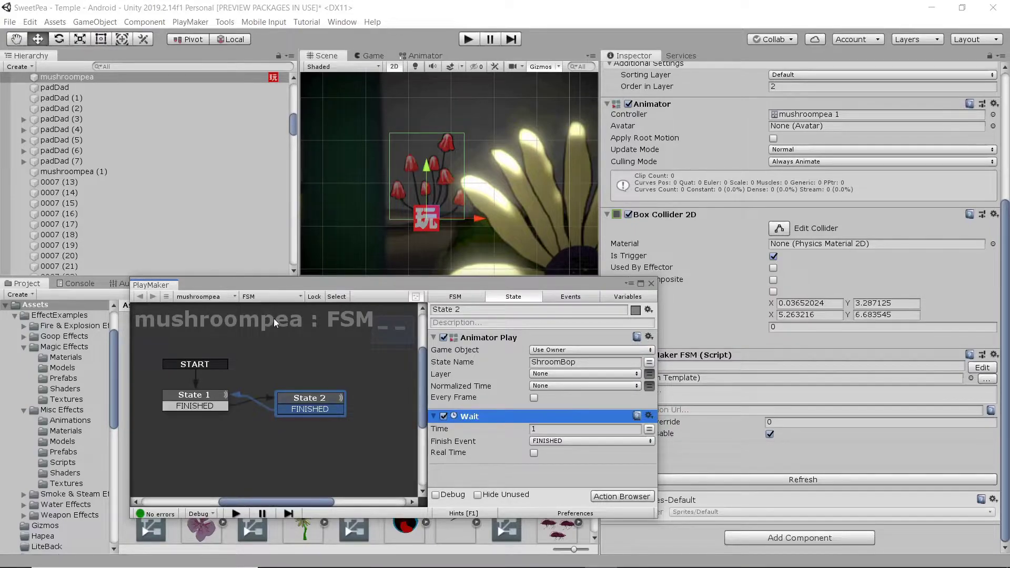
{"action": "left_click", "coordinate": [651, 284]}
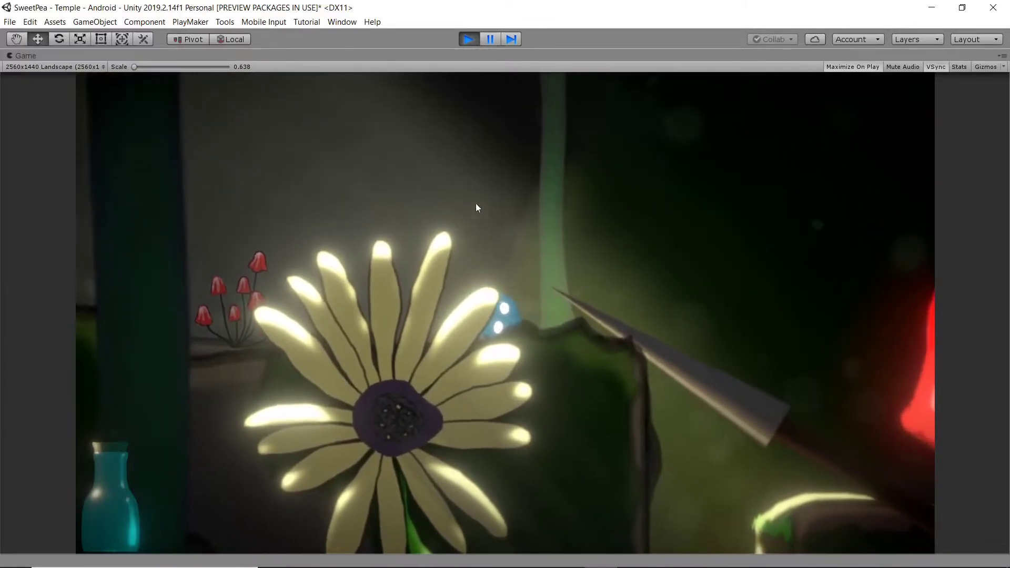
{"action": "left_click", "coordinate": [466, 39]}
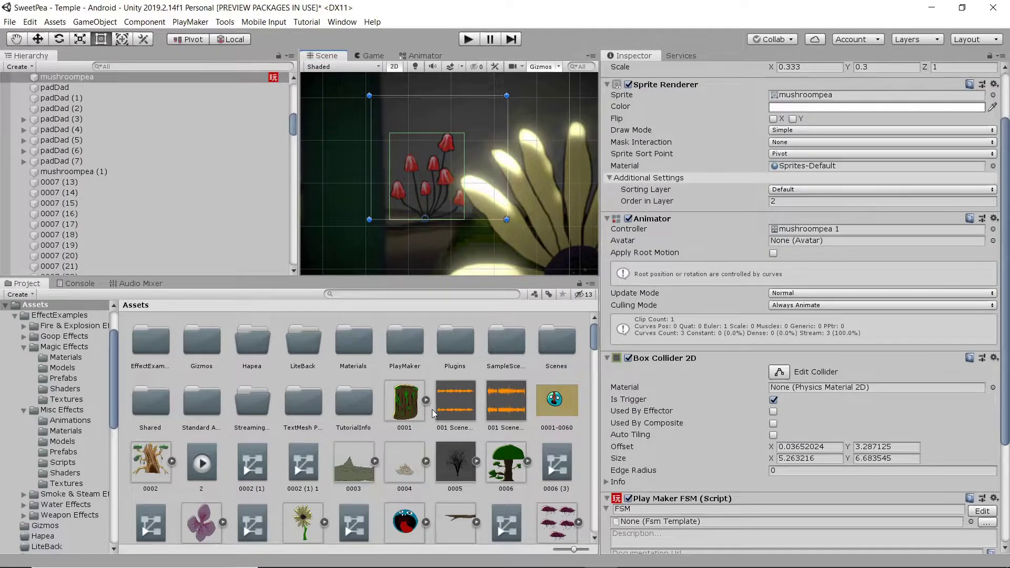
- Stretch ShroomBop's three Rotation keys so the last one sits at 0:50
{"action": "key", "text": "ctrl+6"}
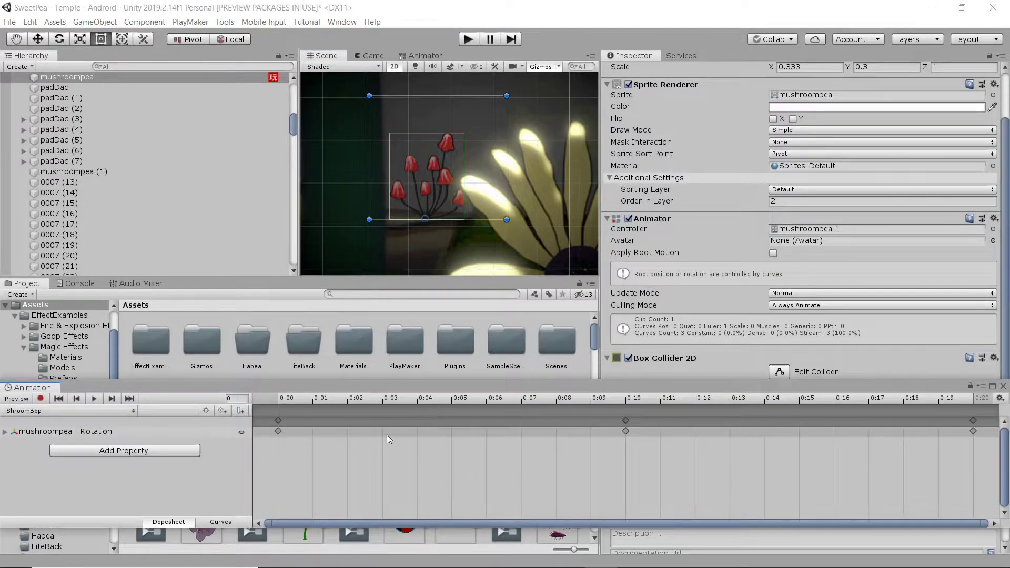
{"action": "scroll", "coordinate": [382, 446], "scroll_direction": "down", "scroll_amount": 4}
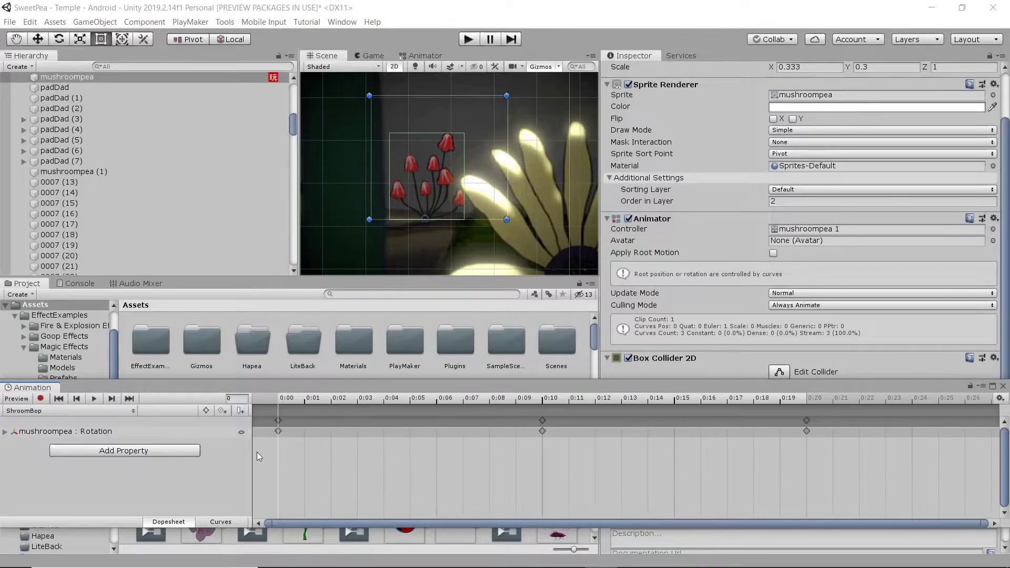
{"action": "left_click_drag", "start_coordinate": [259, 454], "coordinate": [852, 411]}
{"action": "scroll", "coordinate": [857, 443], "scroll_direction": "down", "scroll_amount": 1}
{"action": "scroll", "coordinate": [858, 444], "scroll_direction": "down", "scroll_amount": 2}
{"action": "middle_click_drag", "start_coordinate": [859, 446], "coordinate": [572, 455]}
{"action": "scroll", "coordinate": [572, 456], "scroll_direction": "down", "scroll_amount": 1}
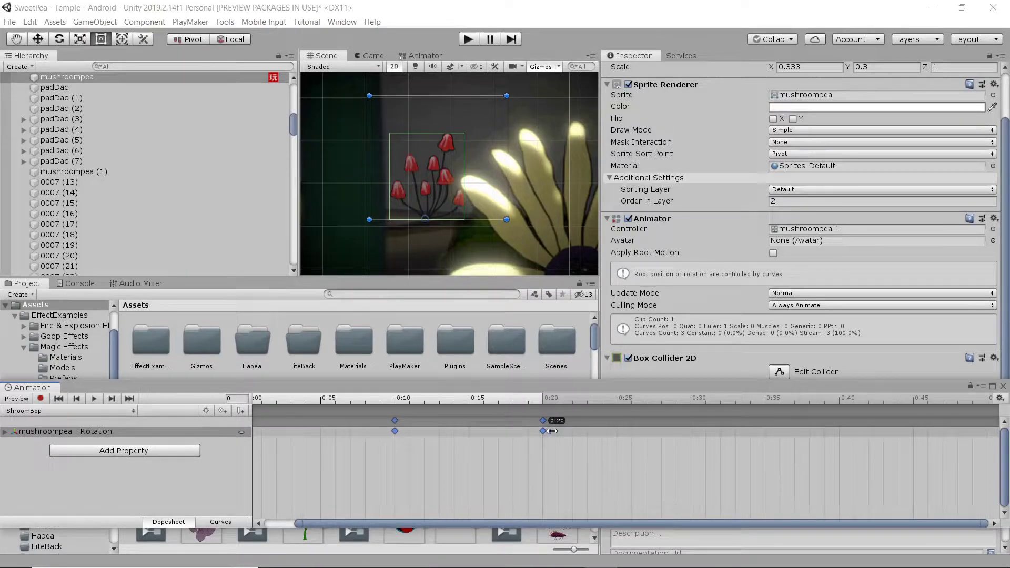
{"action": "left_click_drag", "start_coordinate": [551, 431], "coordinate": [928, 446]}
{"action": "middle_click_drag", "start_coordinate": [928, 446], "coordinate": [843, 465]}
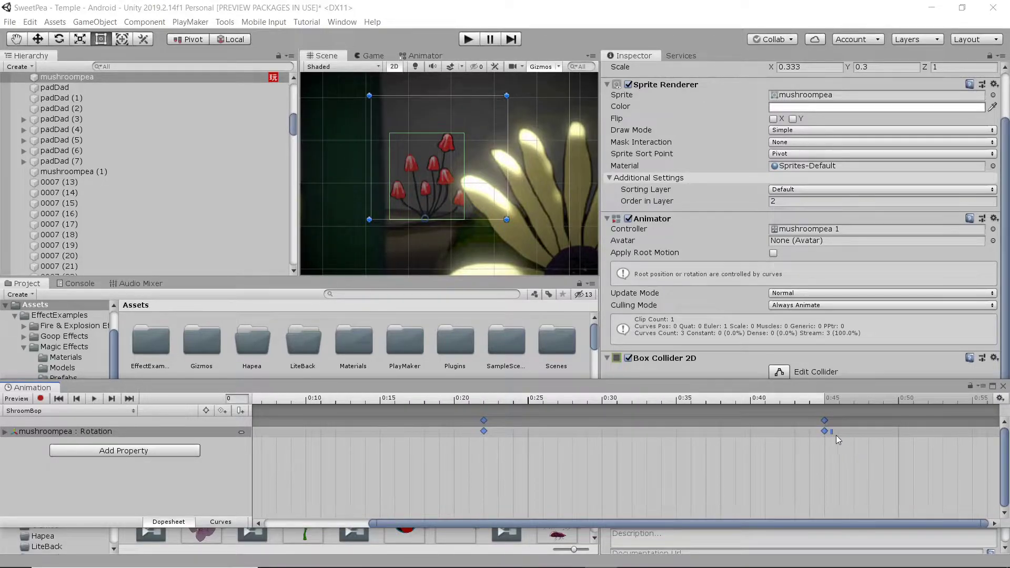
{"action": "left_click_drag", "start_coordinate": [831, 432], "coordinate": [910, 429]}
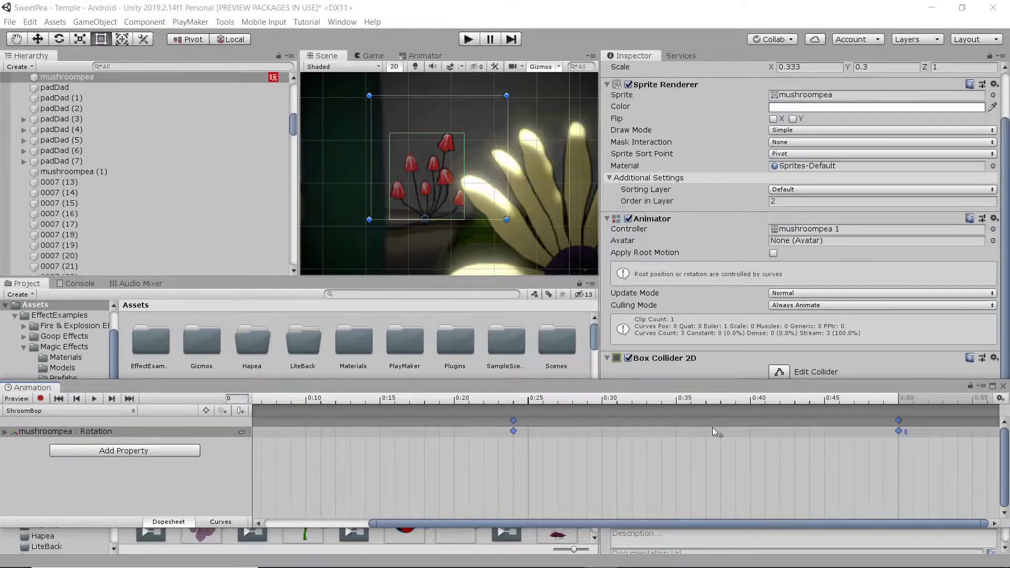
- Preview the slower bop animation, then start Play mode
{"action": "left_click", "coordinate": [415, 463]}
{"action": "key", "text": "space"}
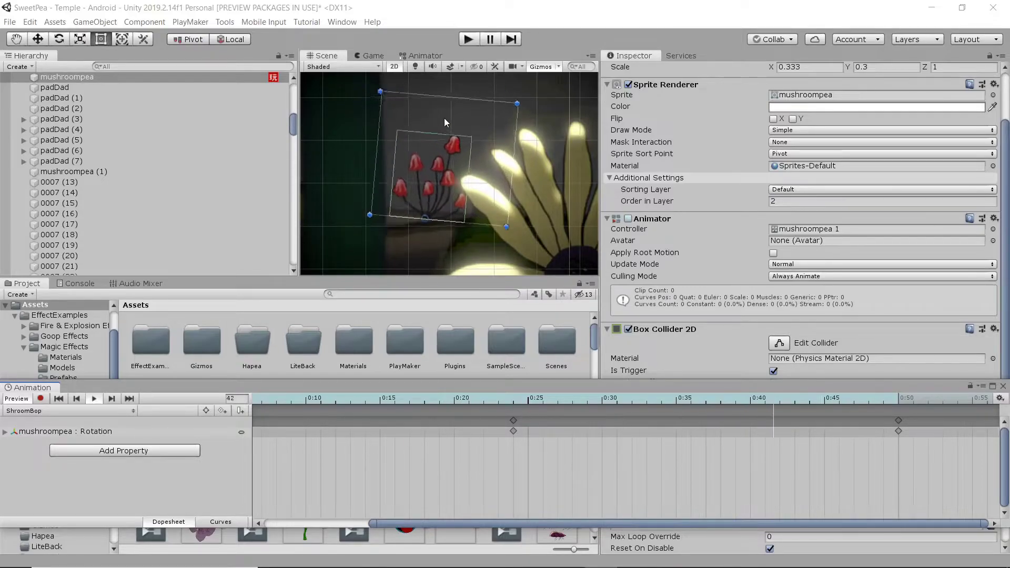
{"action": "left_click", "coordinate": [466, 42]}
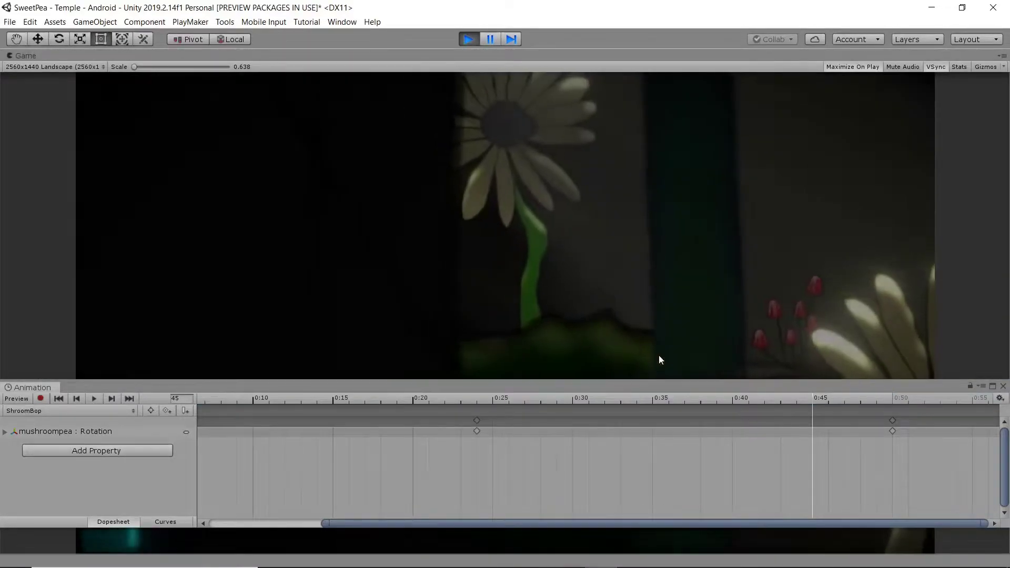
- Close the Animation window and stop Play mode
{"action": "left_click", "coordinate": [1003, 386]}
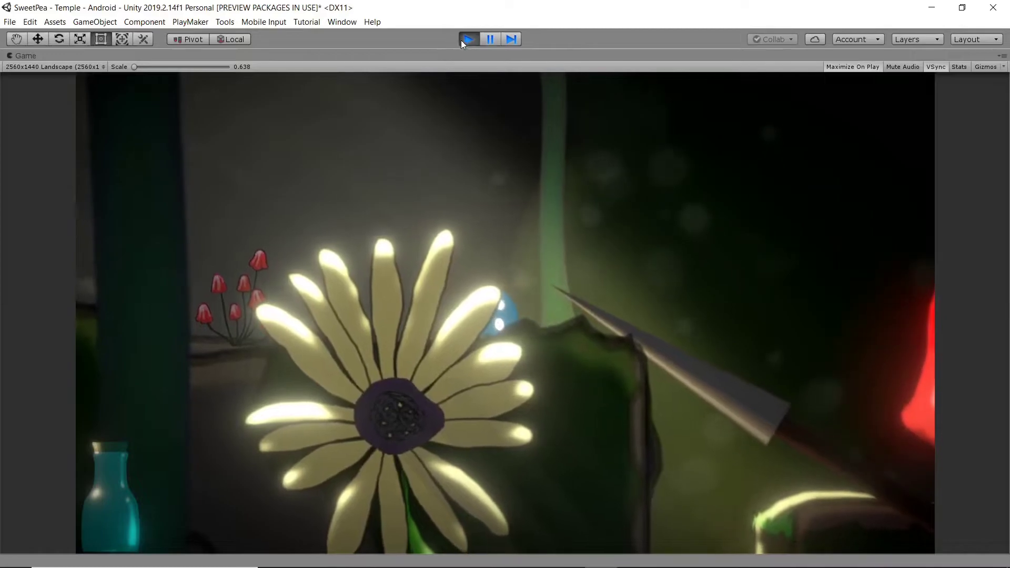
{"action": "left_click", "coordinate": [465, 39]}
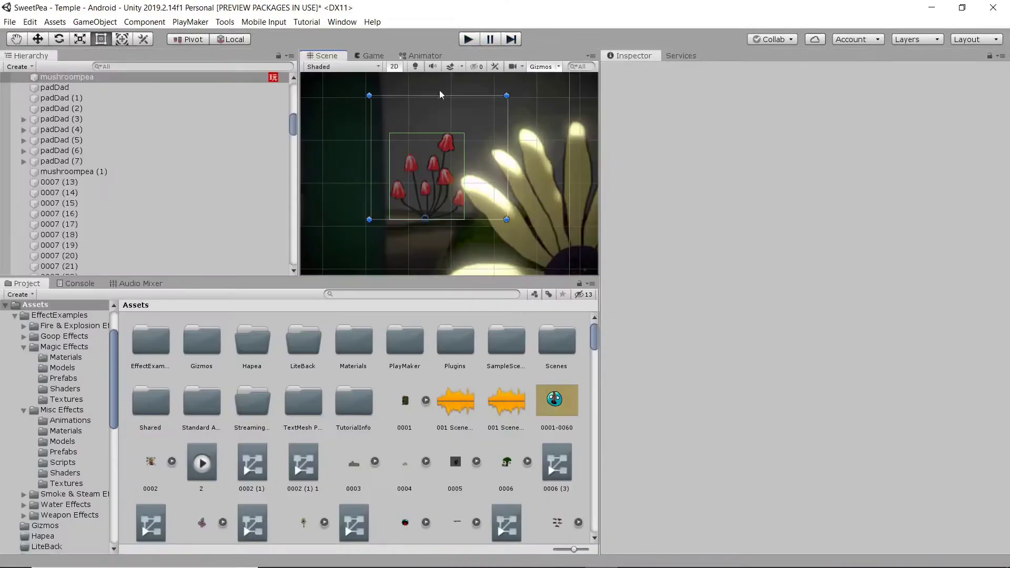
- Change State 2's Wait Time in mushroompea's FSM to 3 and close PlayMaker
{"action": "left_click", "coordinate": [78, 79]}
{"action": "scroll", "coordinate": [777, 388], "scroll_direction": "down", "scroll_amount": 5}
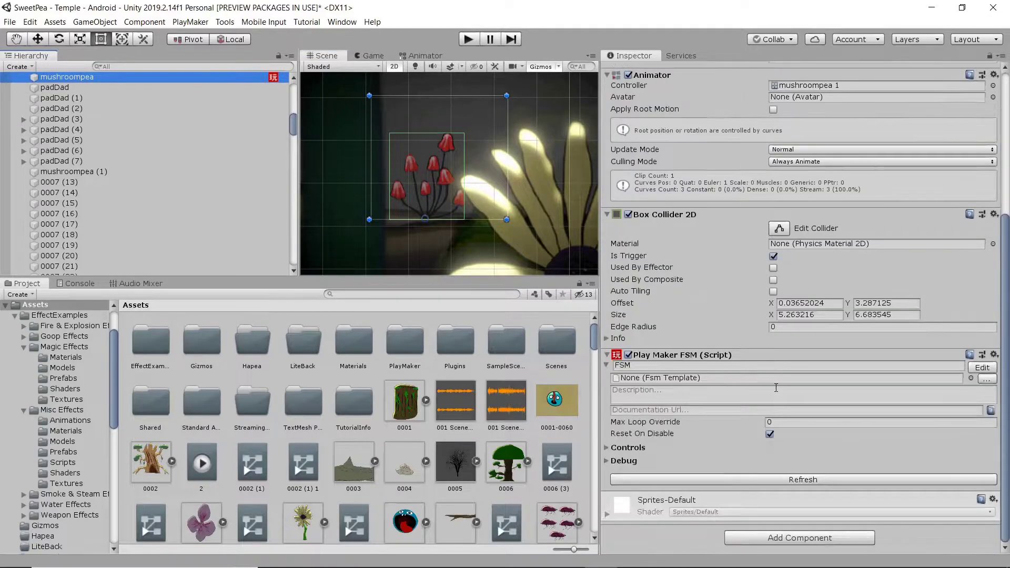
{"action": "left_click", "coordinate": [982, 369]}
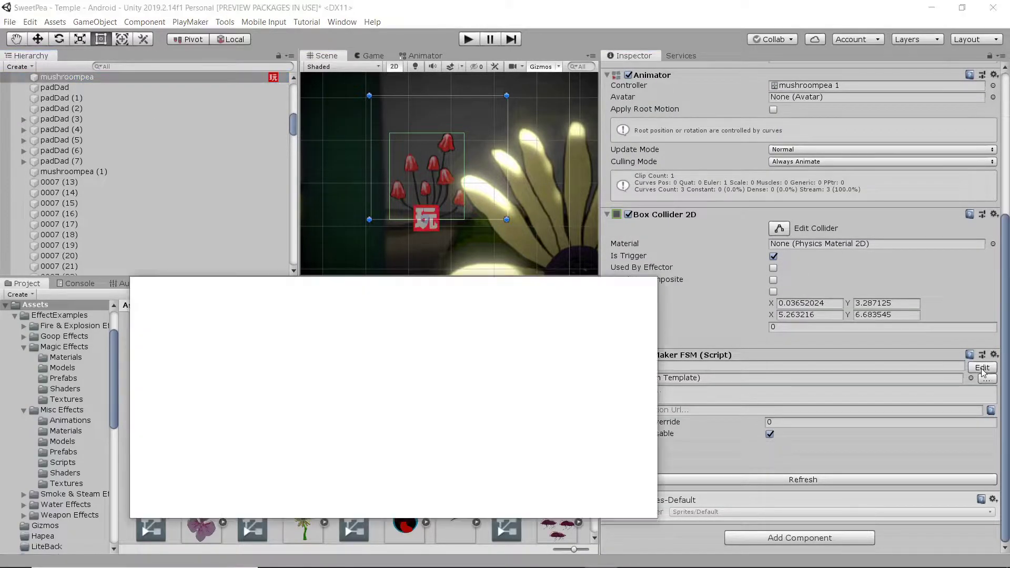
{"action": "left_click", "coordinate": [329, 383]}
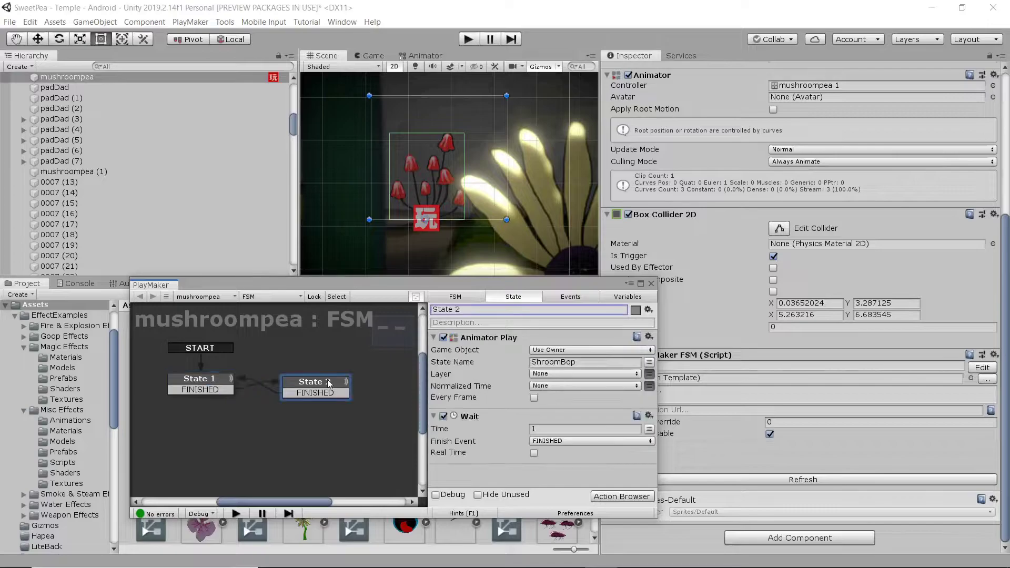
{"action": "left_click", "coordinate": [579, 429]}
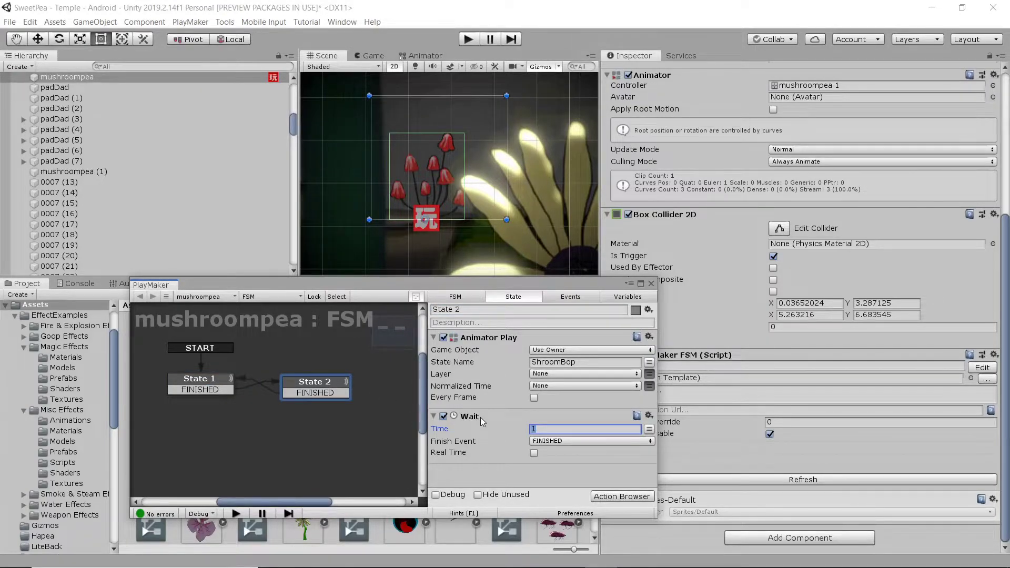
{"action": "type", "text": "3"}
{"action": "left_click", "coordinate": [651, 284]}
{"action": "middle_click_drag", "start_coordinate": [396, 198], "coordinate": [497, 196]}
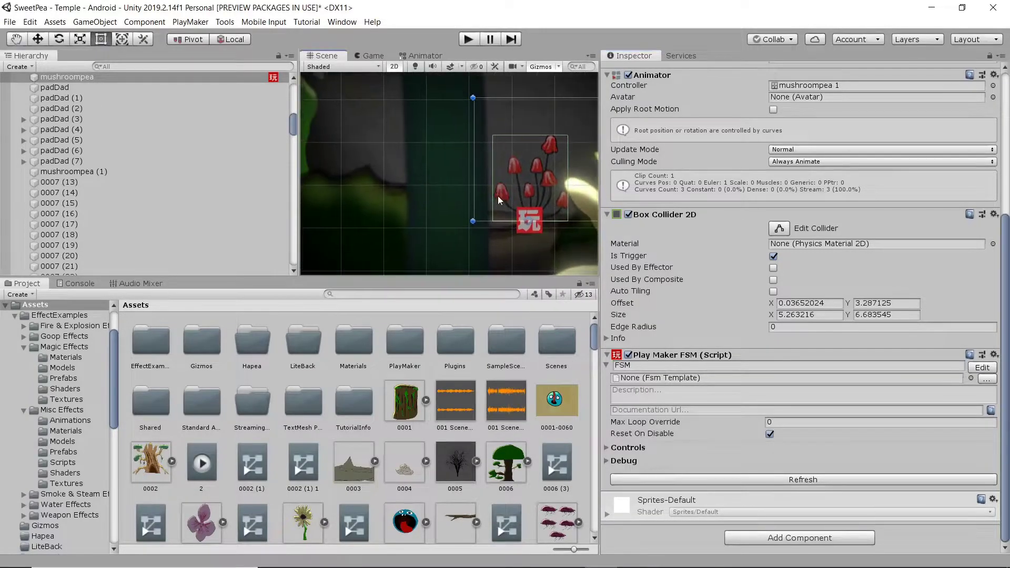
{"action": "scroll", "coordinate": [496, 197], "scroll_direction": "down", "scroll_amount": 3}
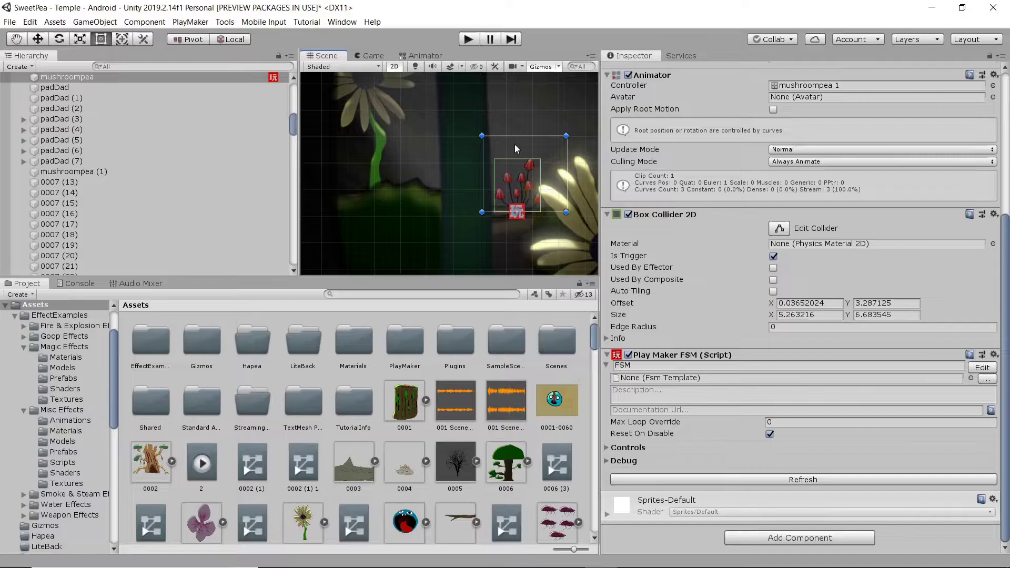
{"action": "middle_click_drag", "start_coordinate": [516, 144], "coordinate": [435, 137]}
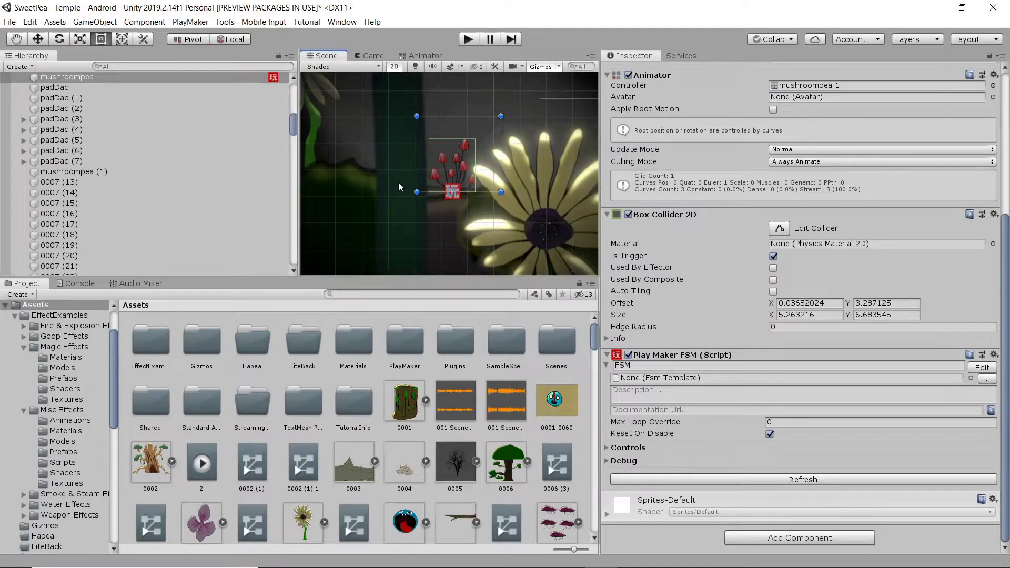
{"action": "scroll", "coordinate": [442, 195], "scroll_direction": "down", "scroll_amount": 2}
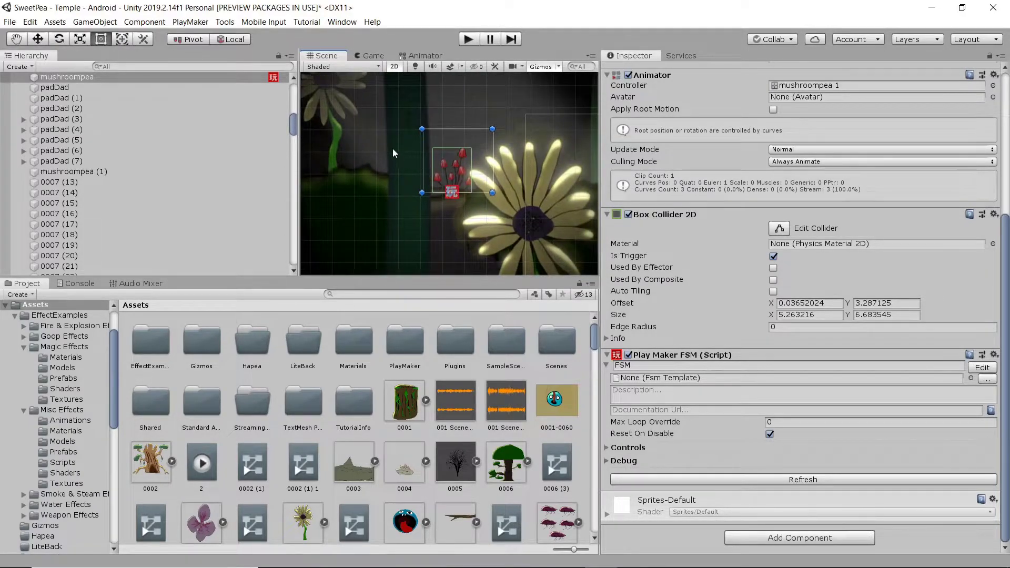
- Create an empty GameObject and switch the scene view to 3D
{"action": "left_click", "coordinate": [100, 22]}
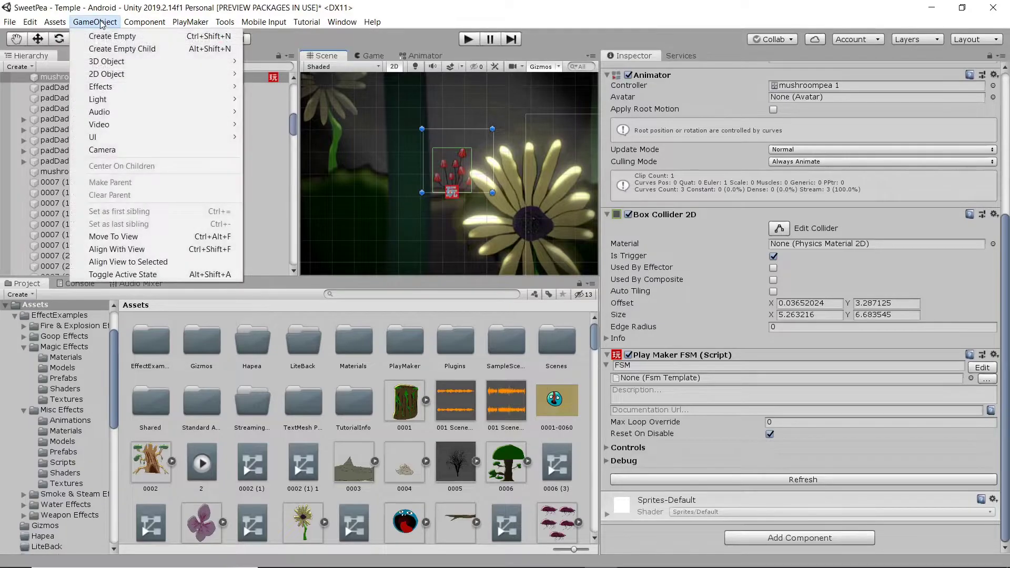
{"action": "left_click", "coordinate": [168, 43]}
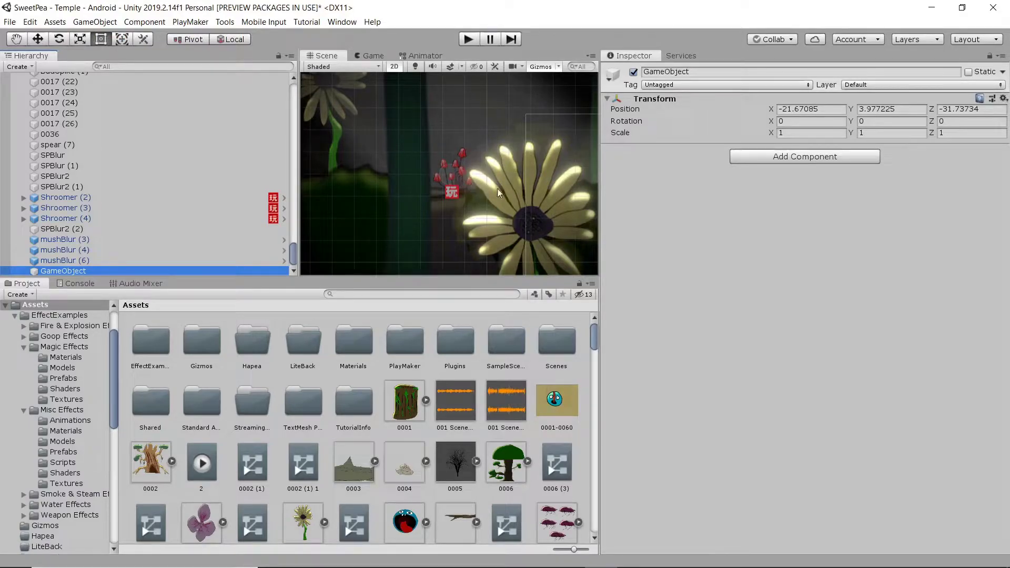
{"action": "middle_click_drag", "start_coordinate": [440, 113], "coordinate": [387, 81]}
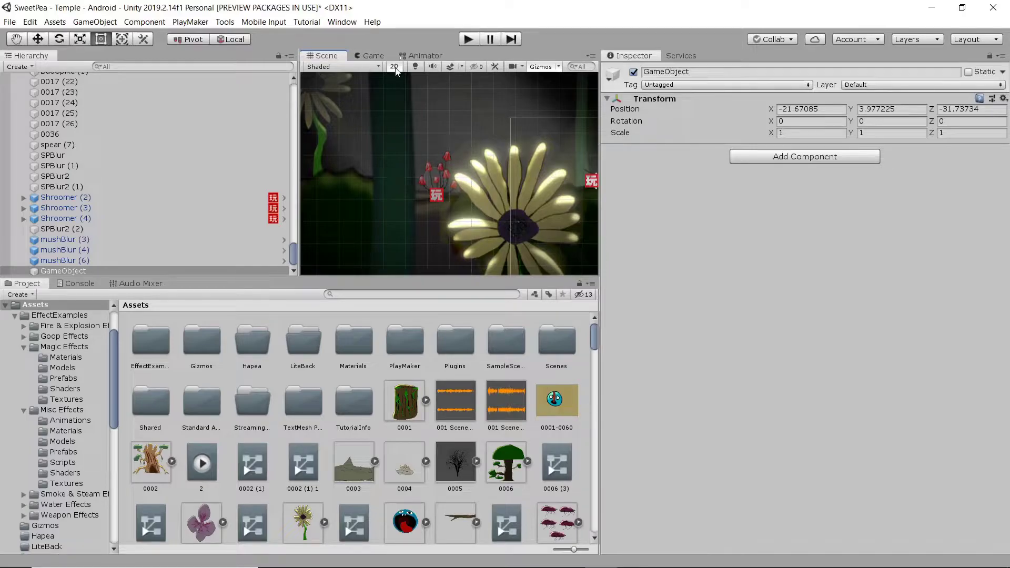
{"action": "left_click", "coordinate": [394, 67]}
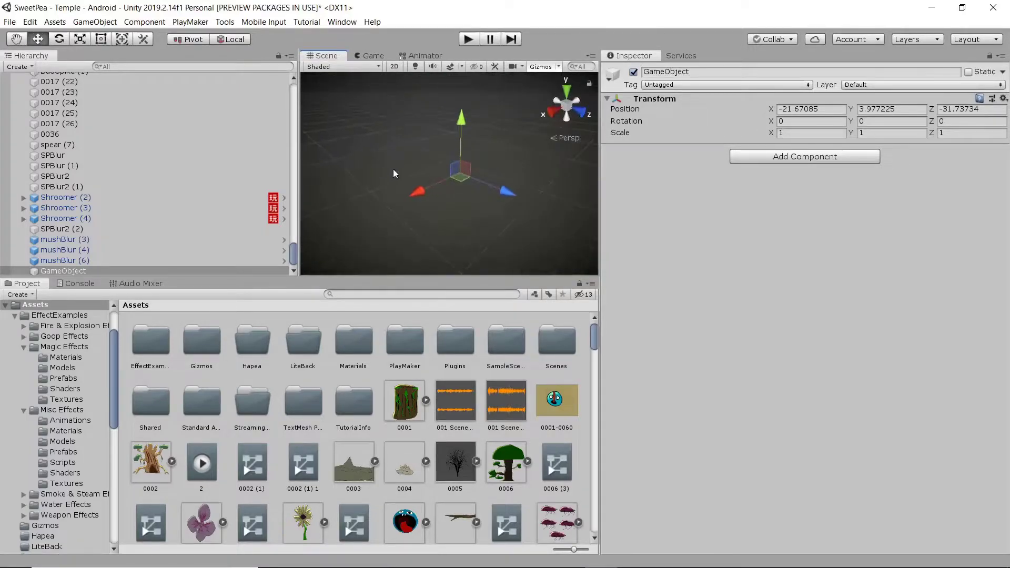
{"action": "right_click_drag", "start_coordinate": [390, 173], "coordinate": [491, 192]}
{"action": "scroll", "coordinate": [491, 192], "scroll_direction": "up", "scroll_amount": 3}
- Move the empty object in depth to Z -15.42, then return the view to 2D
{"action": "left_click_drag", "start_coordinate": [442, 174], "coordinate": [434, 209]}
{"action": "scroll", "coordinate": [456, 208], "scroll_direction": "up", "scroll_amount": 1}
{"action": "right_click_drag", "start_coordinate": [455, 203], "coordinate": [331, 177]}
{"action": "left_click_drag", "start_coordinate": [297, 175], "coordinate": [168, 177]}
{"action": "scroll", "coordinate": [322, 175], "scroll_direction": "down", "scroll_amount": 2}
{"action": "mouse_move", "coordinate": [304, 186]}
{"action": "right_mouse_down"}
{"action": "mouse_move", "coordinate": [362, 190]}
{"action": "mouse_move", "coordinate": [308, 199]}
{"action": "right_mouse_up"}
{"action": "left_click_drag", "start_coordinate": [292, 191], "coordinate": [359, 175]}
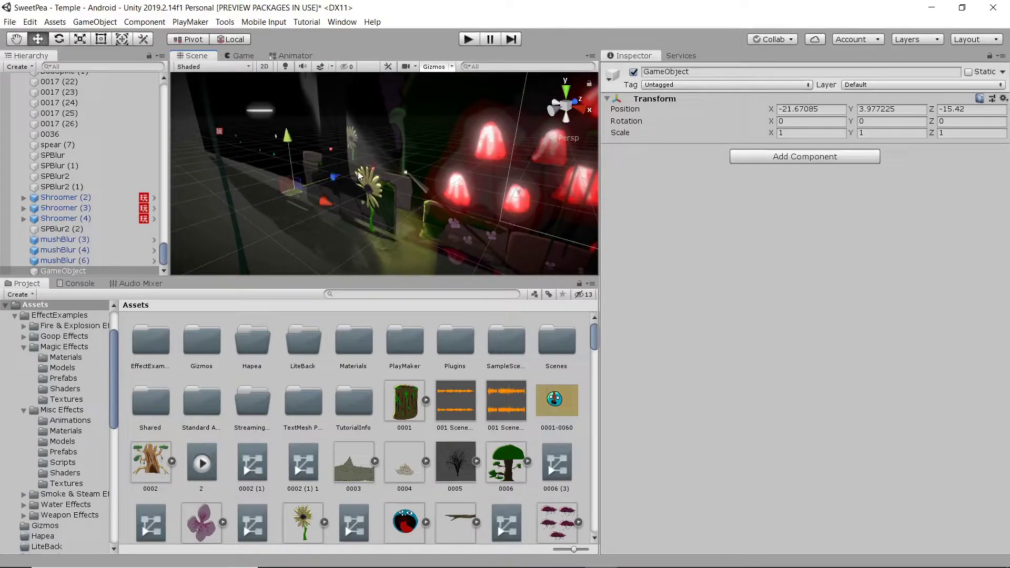
{"action": "left_click", "coordinate": [265, 66]}
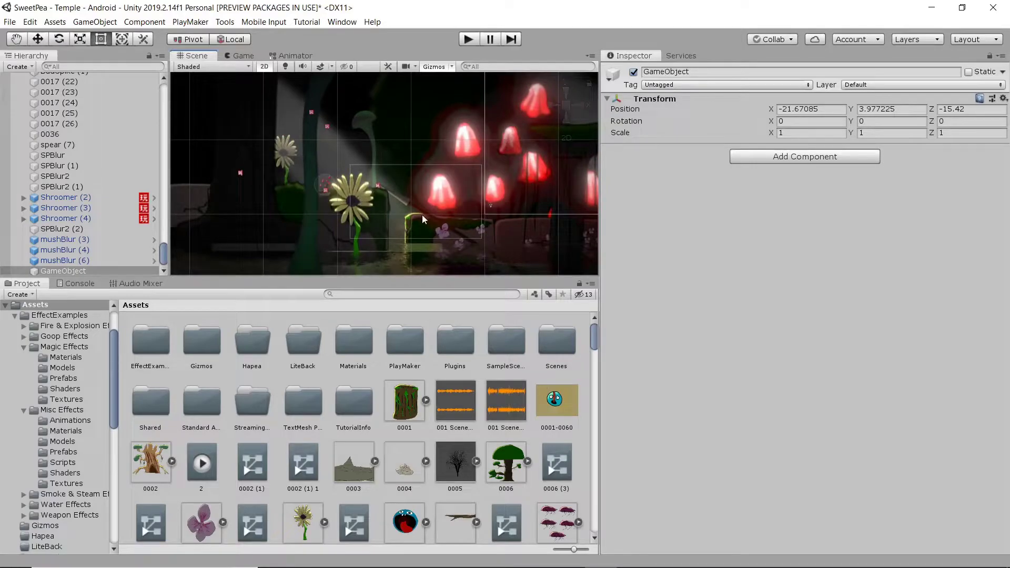
{"action": "scroll", "coordinate": [355, 190], "scroll_direction": "up", "scroll_amount": 10}
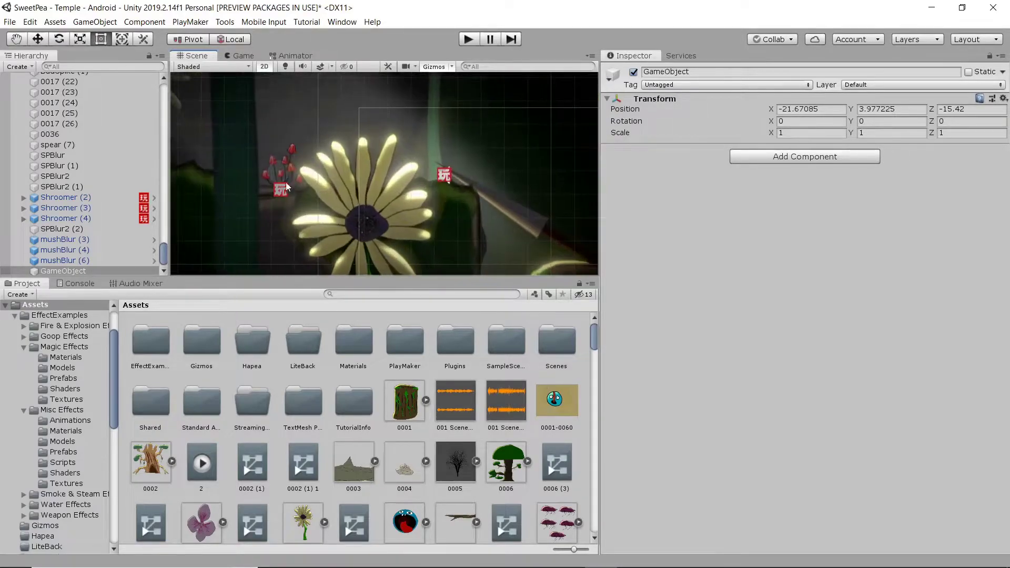
{"action": "middle_click_drag", "start_coordinate": [281, 181], "coordinate": [326, 172]}
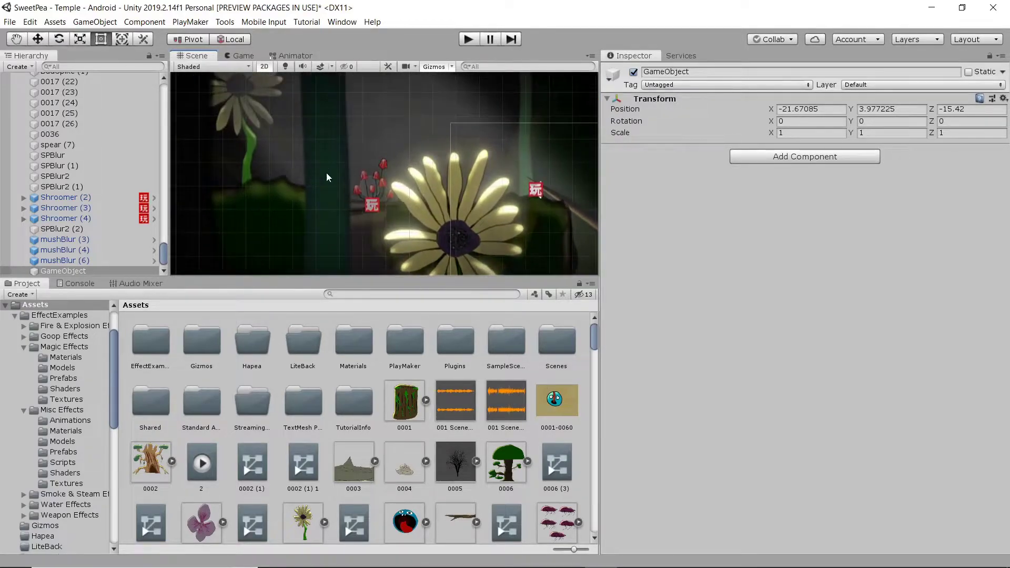
- Add an Effects > Particle System component to the new GameObject and select its Start Size
{"action": "left_click", "coordinate": [795, 158]}
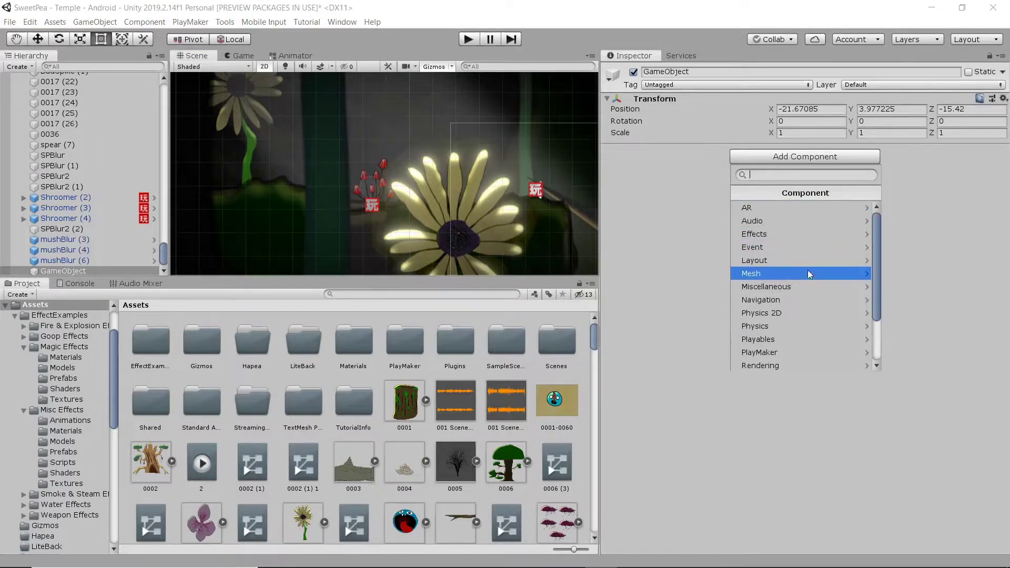
{"action": "left_click", "coordinate": [796, 234]}
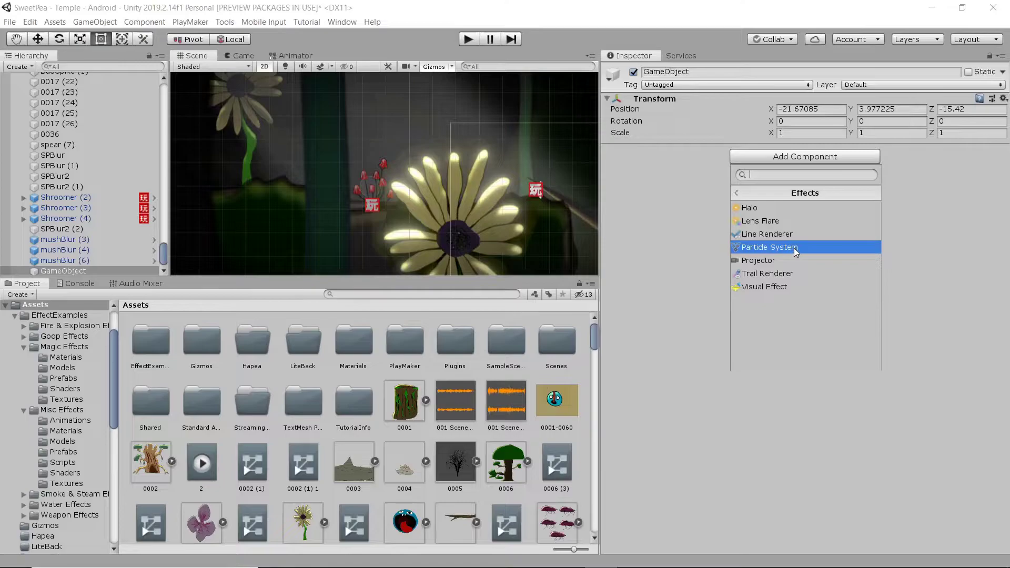
{"action": "left_click", "coordinate": [793, 248]}
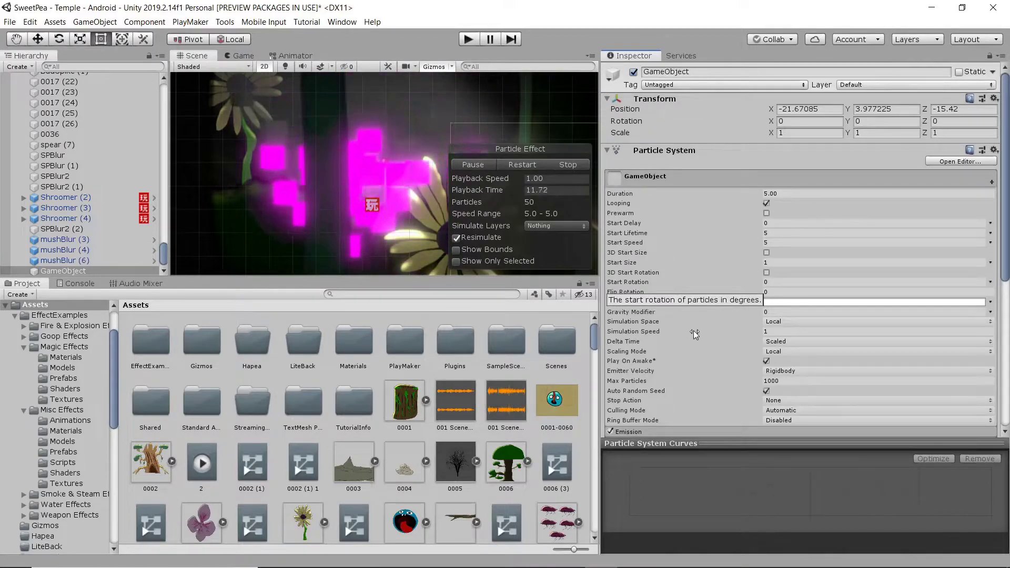
{"action": "scroll", "coordinate": [693, 331], "scroll_direction": "down", "scroll_amount": 5}
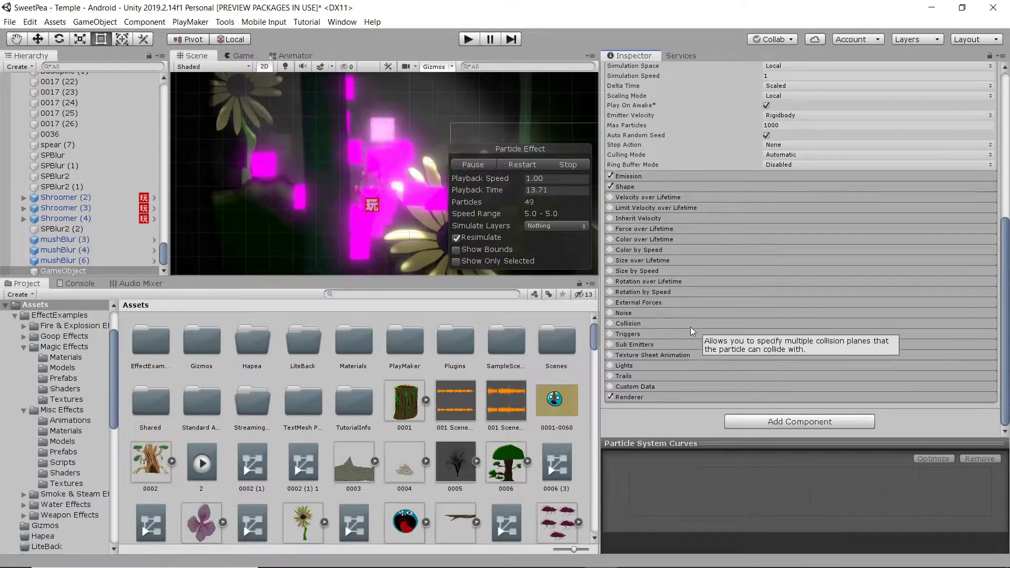
{"action": "scroll", "coordinate": [690, 327], "scroll_direction": "up", "scroll_amount": 5}
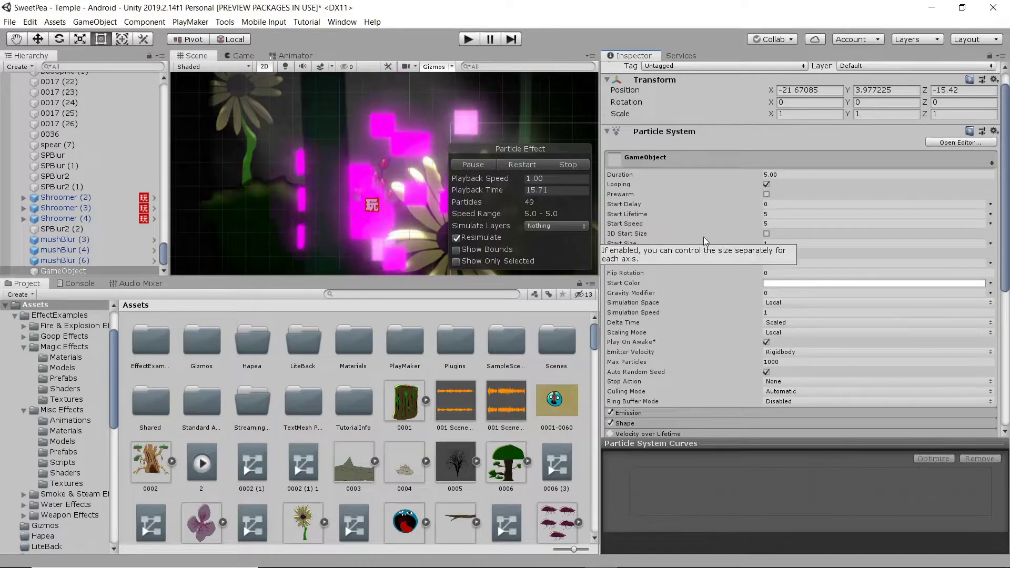
{"action": "left_click", "coordinate": [779, 248]}
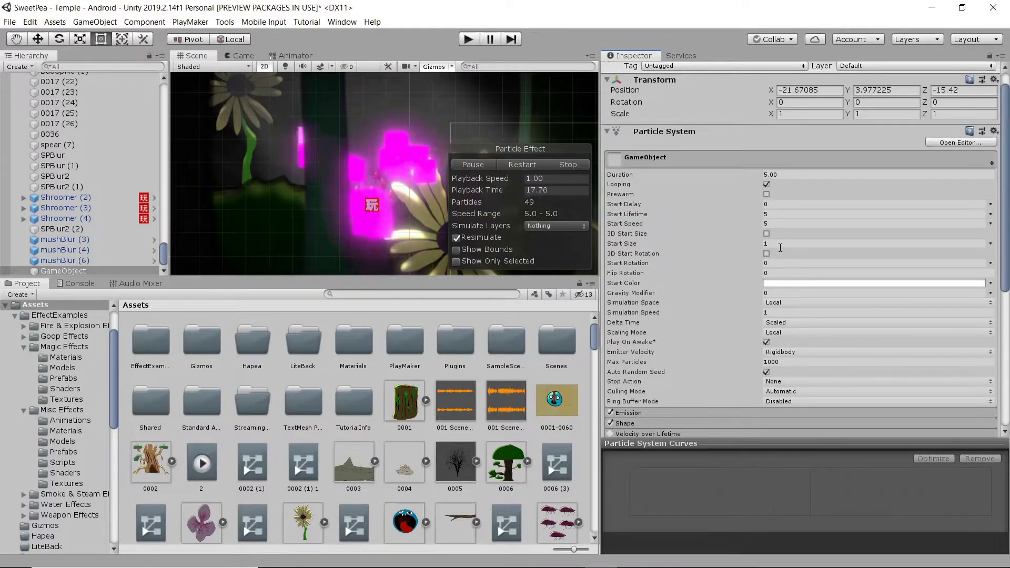
{"action": "double_click", "coordinate": [778, 245]}
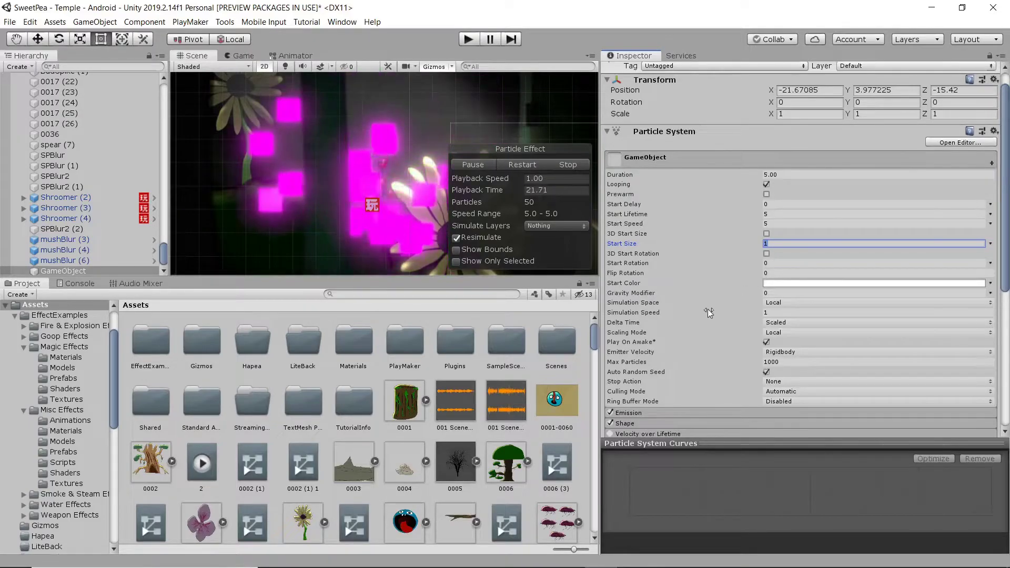
{"action": "scroll", "coordinate": [709, 313], "scroll_direction": "down", "scroll_amount": 5}
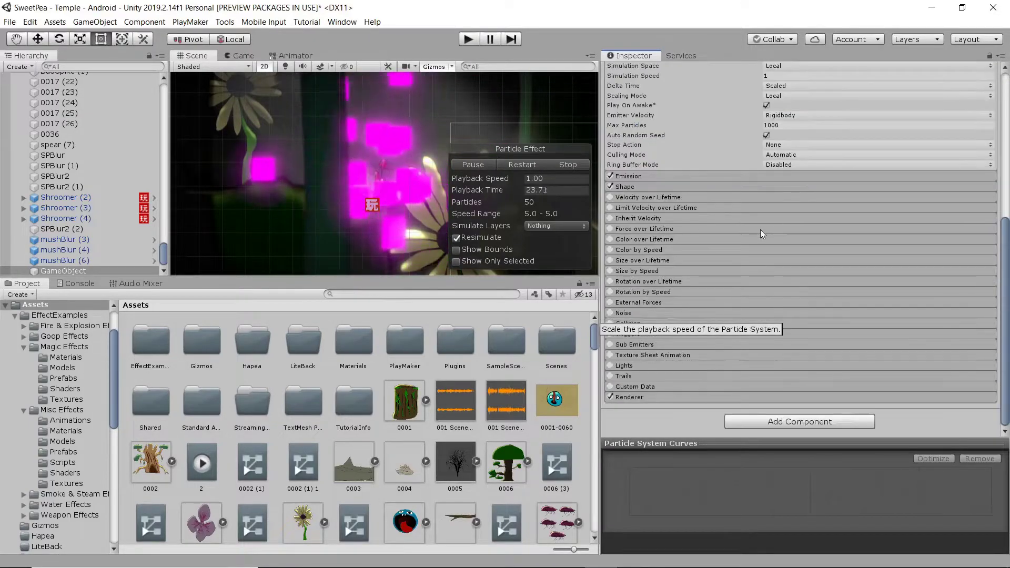
{"action": "scroll", "coordinate": [752, 202], "scroll_direction": "up", "scroll_amount": 3}
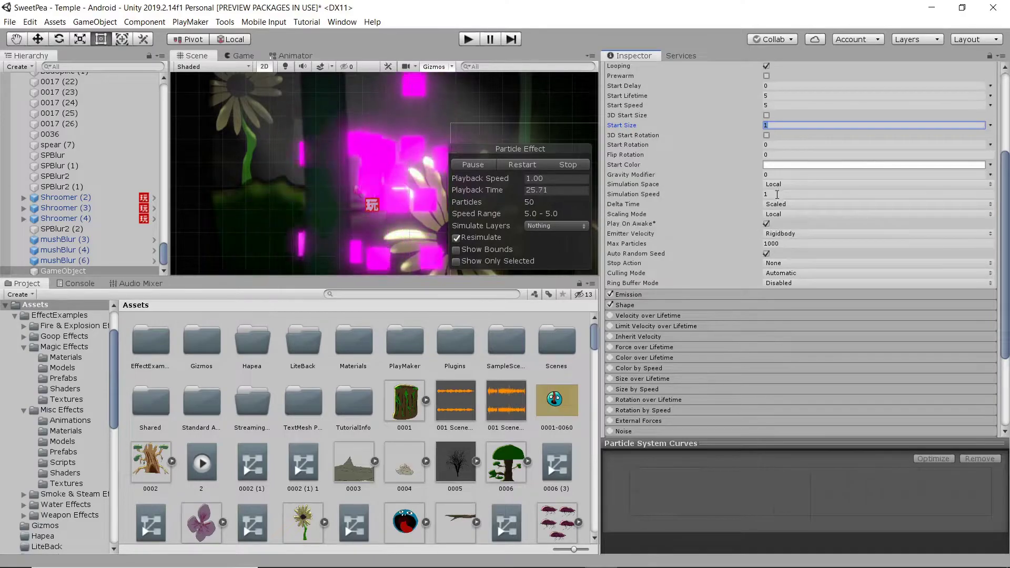
- Set the particle Gravity Modifier to -0.1 and Simulation Speed to 0.7
{"action": "left_click", "coordinate": [770, 175]}
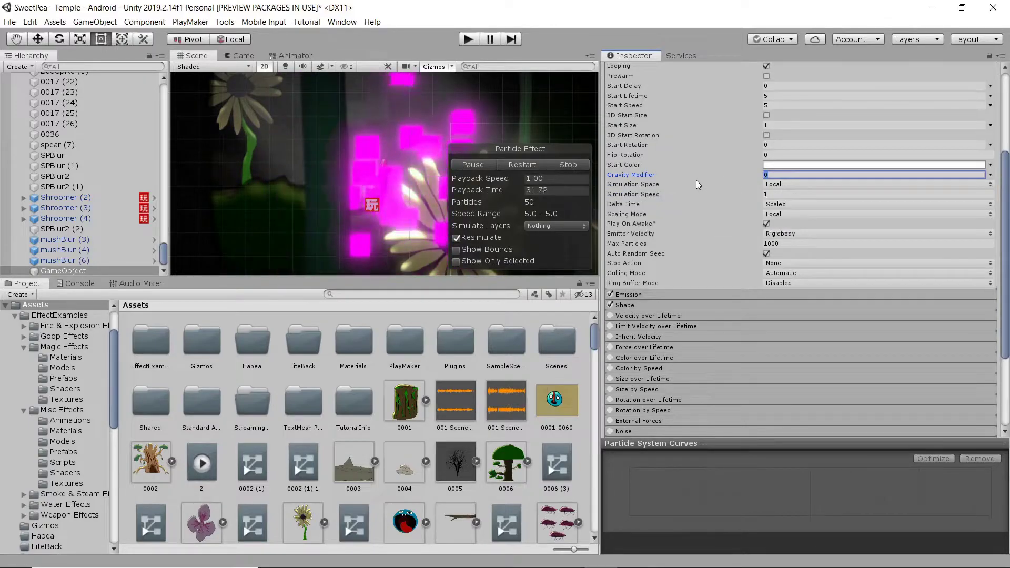
{"action": "type", "text": "0.1"}
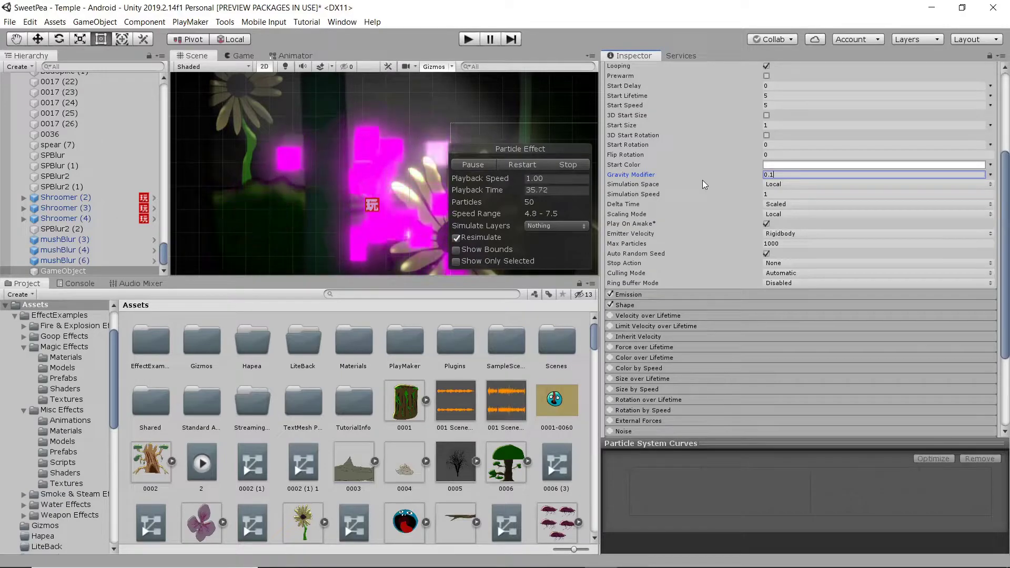
{"action": "key", "text": "BackSpace"}
{"action": "key", "text": "BackSpace"}
{"action": "key", "text": "BackSpace"}
{"action": "type", "text": "-"}
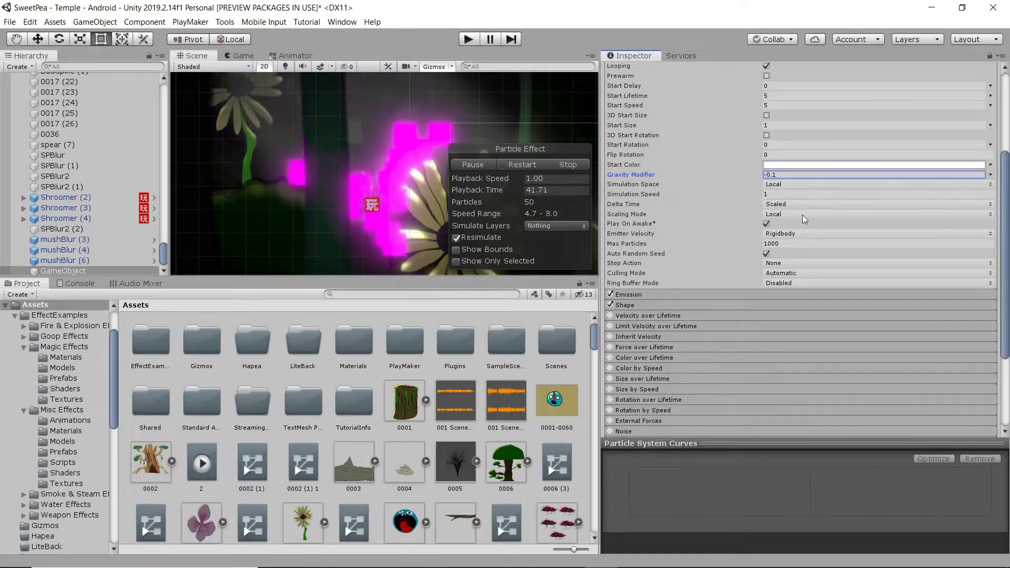
{"action": "key", "text": "Tab"}
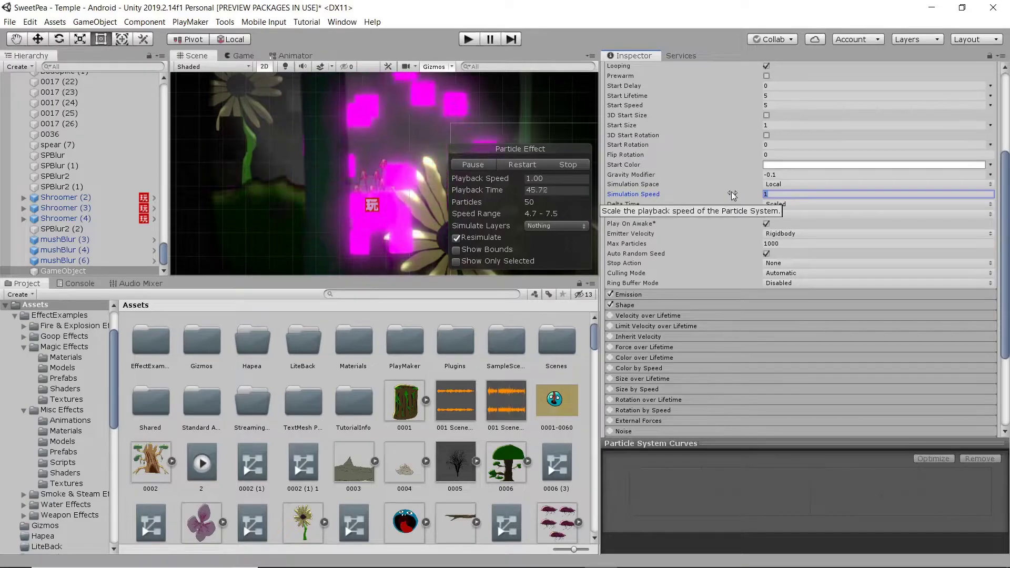
{"action": "type", "text": "0.7"}
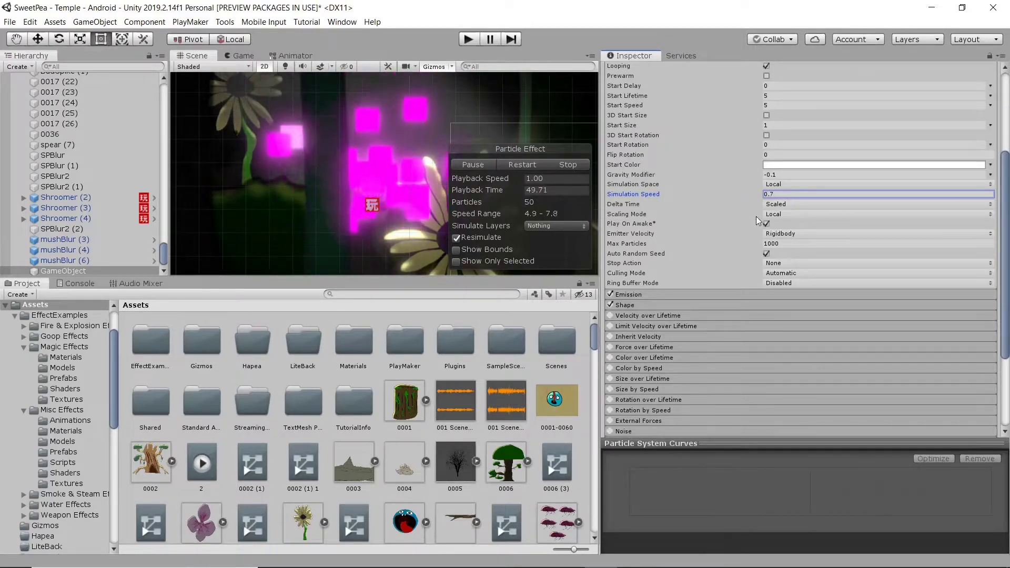
{"action": "scroll", "coordinate": [756, 217], "scroll_direction": "down", "scroll_amount": 4}
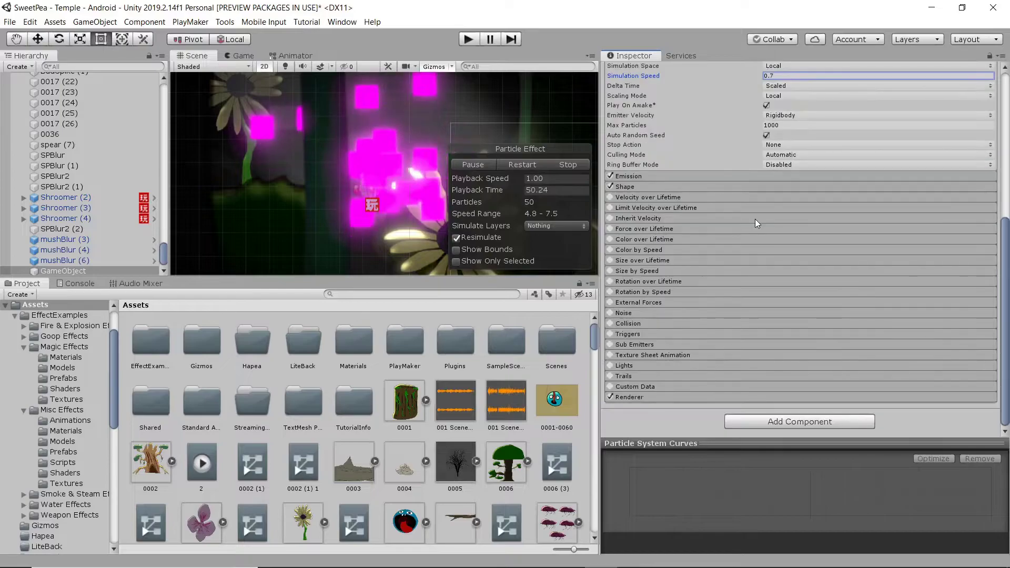
- Enable the particle Collision module and set its Type to World
{"action": "left_click", "coordinate": [627, 323]}
{"action": "left_click", "coordinate": [609, 324]}
{"action": "scroll", "coordinate": [640, 345], "scroll_direction": "down", "scroll_amount": 3}
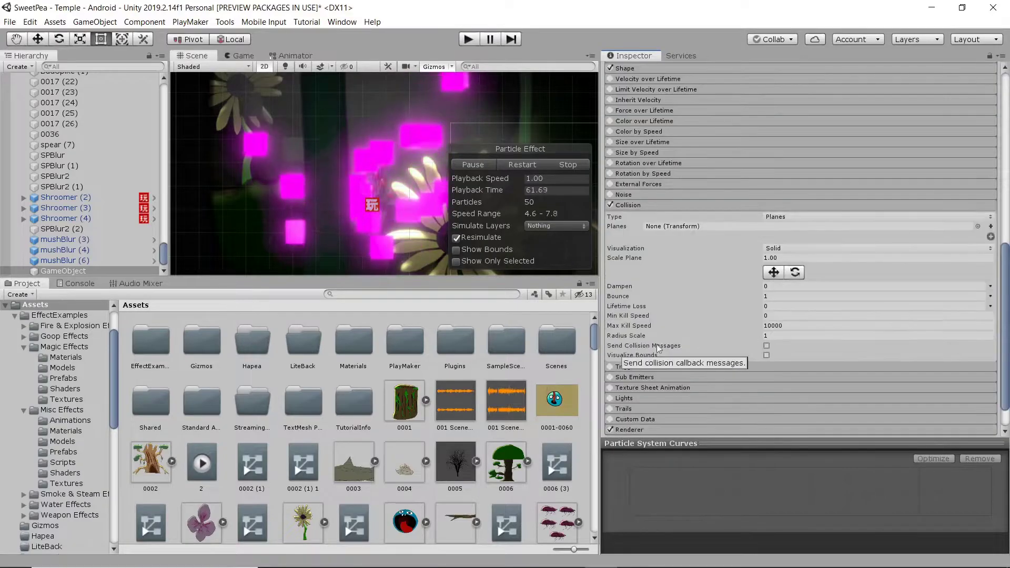
{"action": "left_click", "coordinate": [790, 217]}
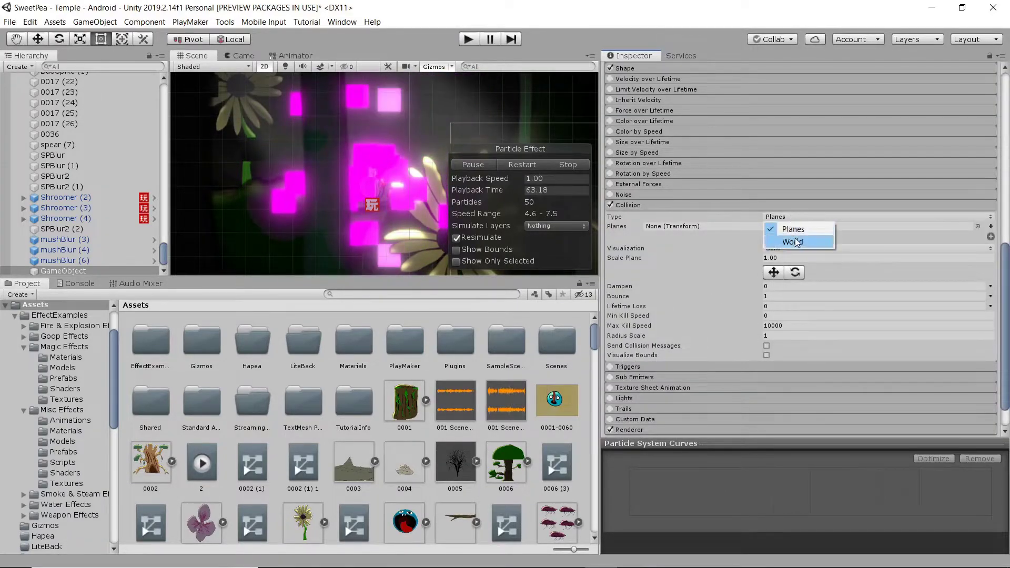
{"action": "left_click", "coordinate": [797, 243]}
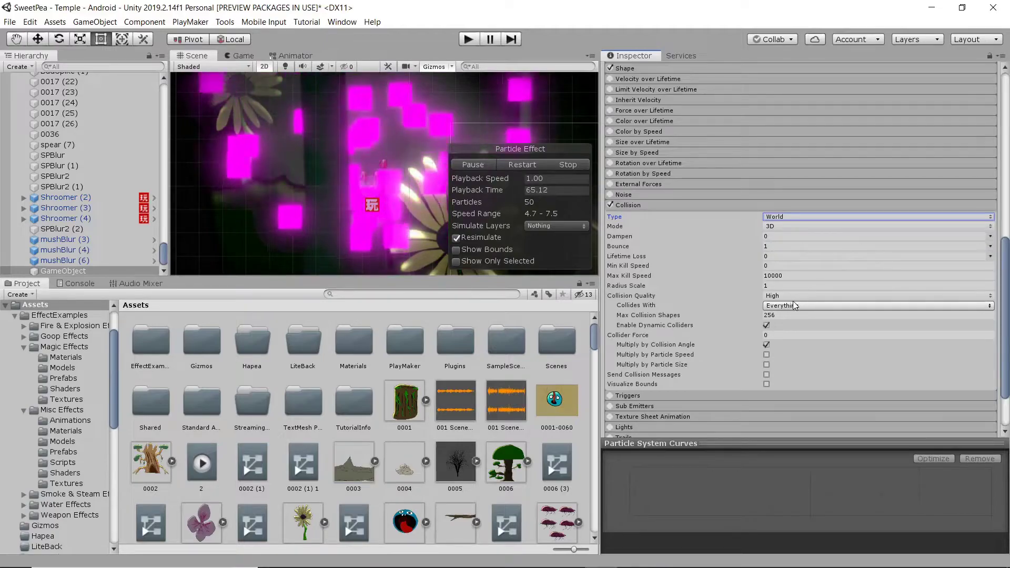
{"action": "scroll", "coordinate": [733, 314], "scroll_direction": "down", "scroll_amount": 2}
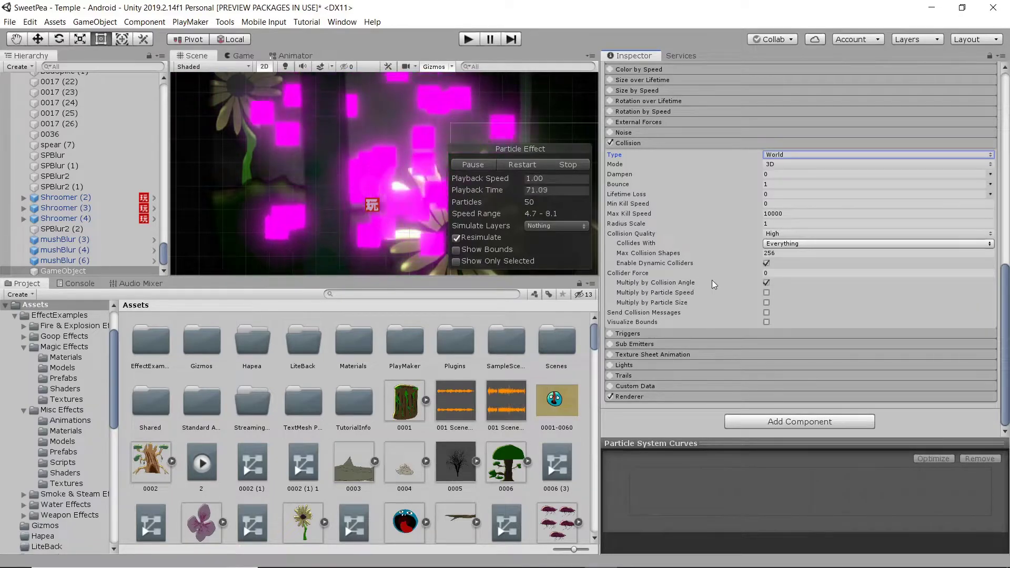
- Expand the Renderer module and scroll through its settings
{"action": "left_click", "coordinate": [670, 398]}
{"action": "scroll", "coordinate": [663, 332], "scroll_direction": "down", "scroll_amount": 6}
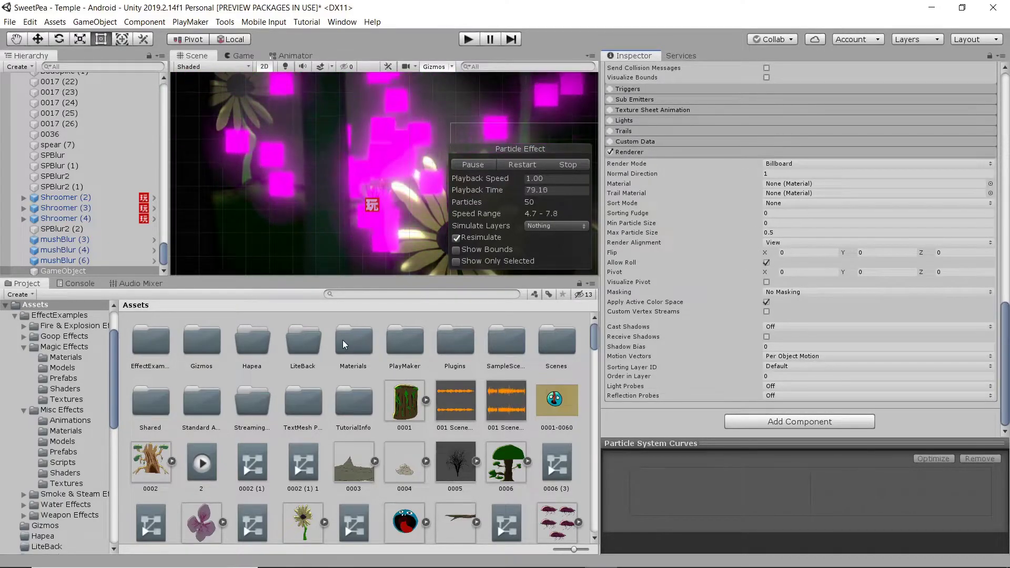
{"action": "scroll", "coordinate": [342, 339], "scroll_direction": "down", "scroll_amount": 10}
{"action": "scroll", "coordinate": [267, 413], "scroll_direction": "down", "scroll_amount": 15}
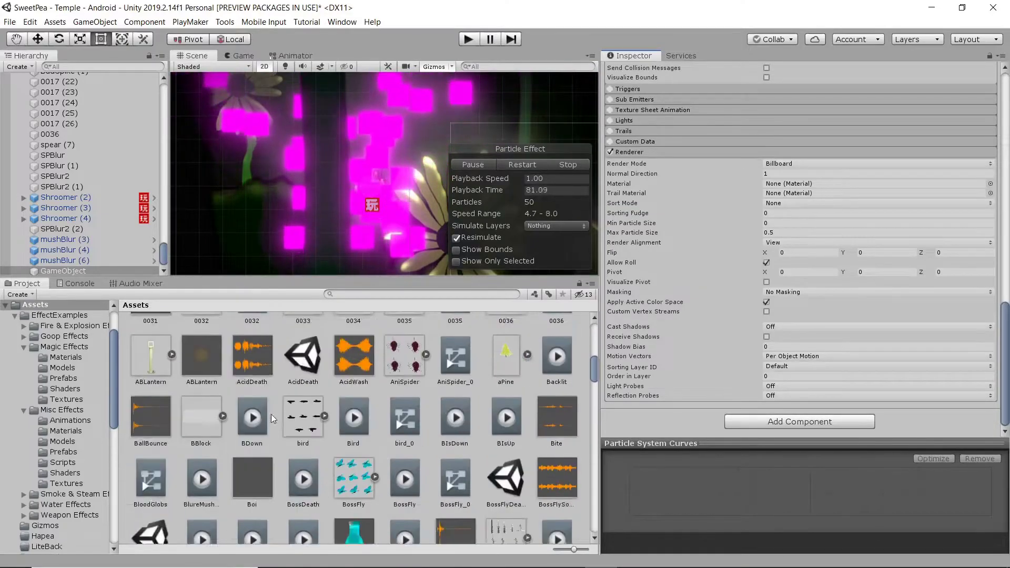
{"action": "scroll", "coordinate": [267, 414], "scroll_direction": "down", "scroll_amount": 15}
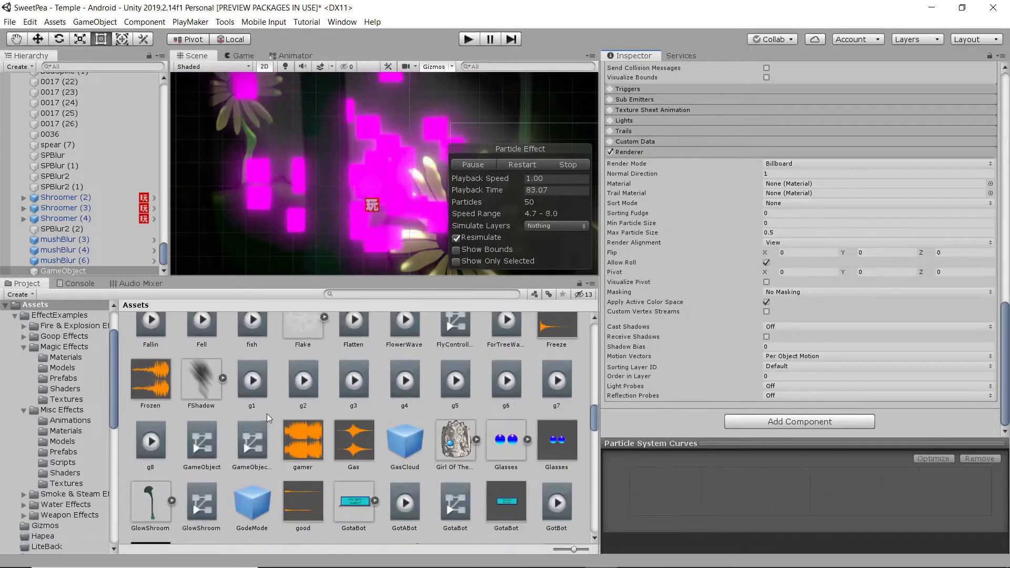
{"action": "scroll", "coordinate": [269, 420], "scroll_direction": "down", "scroll_amount": 2}
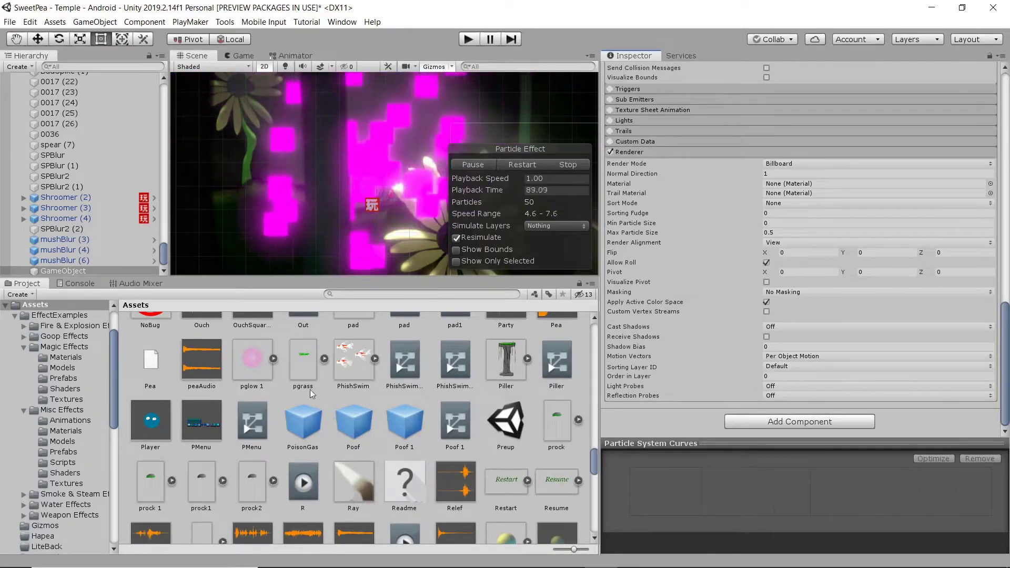
{"action": "scroll", "coordinate": [316, 394], "scroll_direction": "up", "scroll_amount": 20}
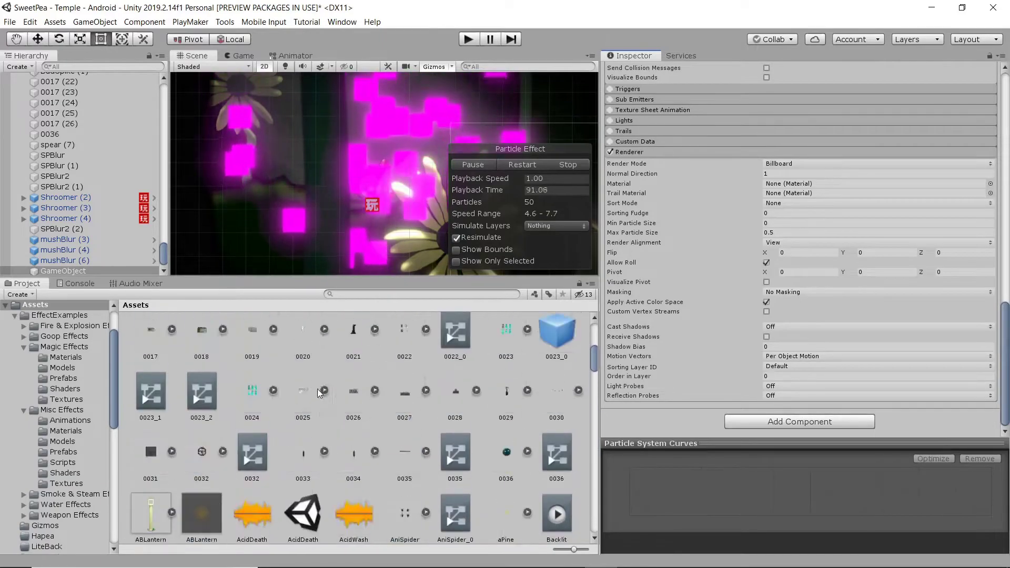
{"action": "scroll", "coordinate": [316, 384], "scroll_direction": "up", "scroll_amount": 10}
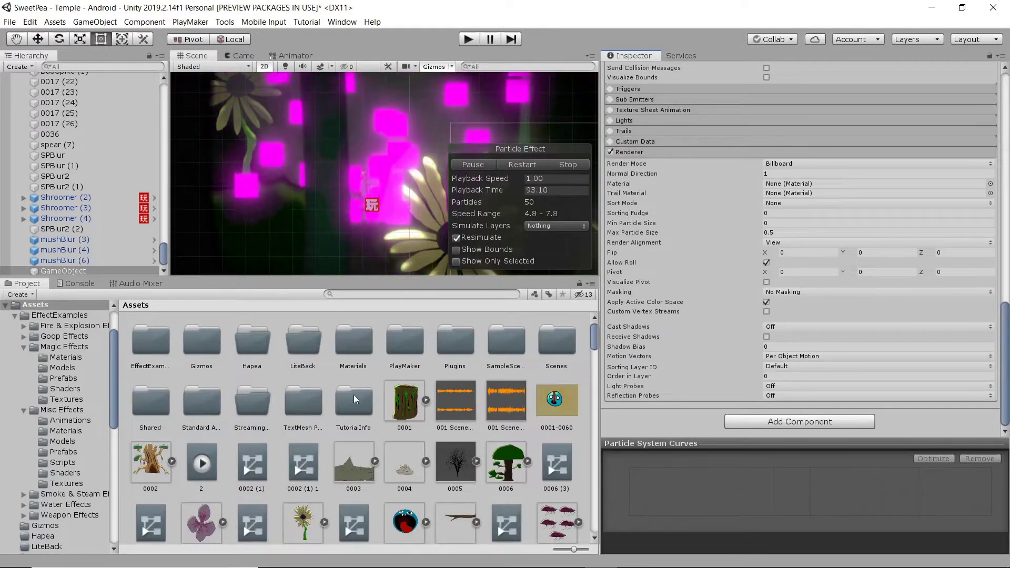
- Open the Materials folder in the Project window without creating anything new
{"action": "double_click", "coordinate": [351, 342]}
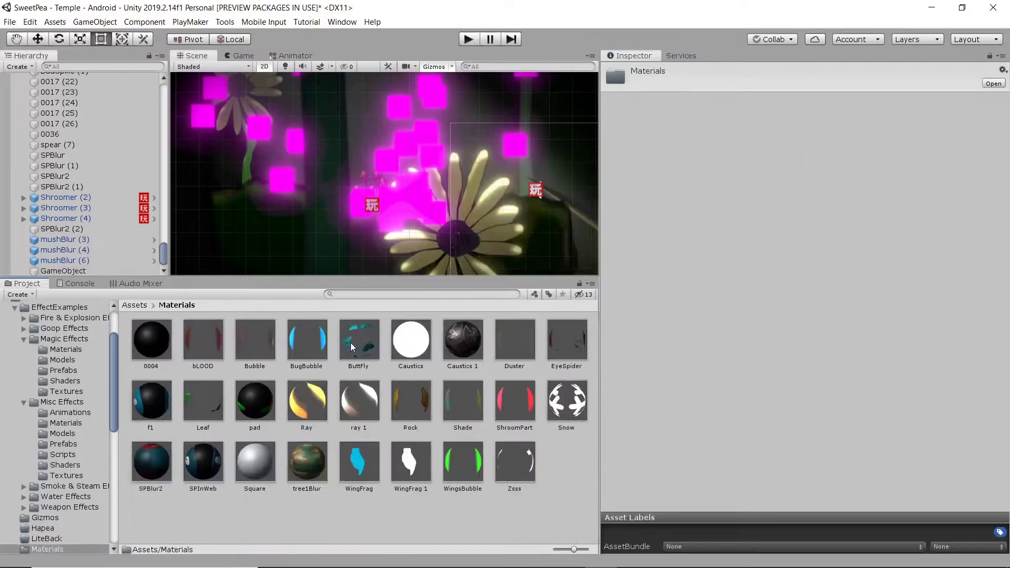
{"action": "right_click", "coordinate": [552, 461]}
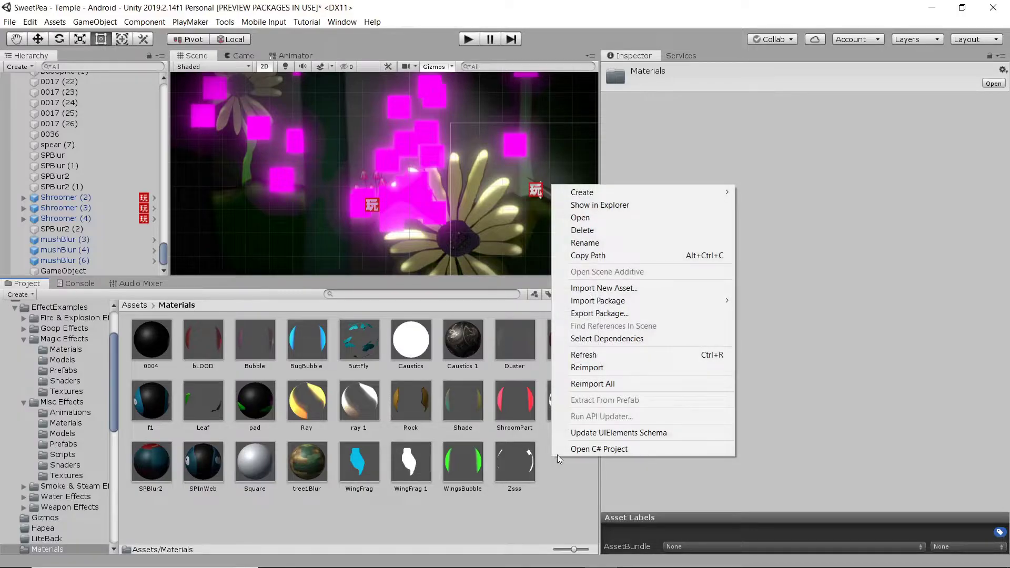
{"action": "mouse_move", "coordinate": [653, 193]}
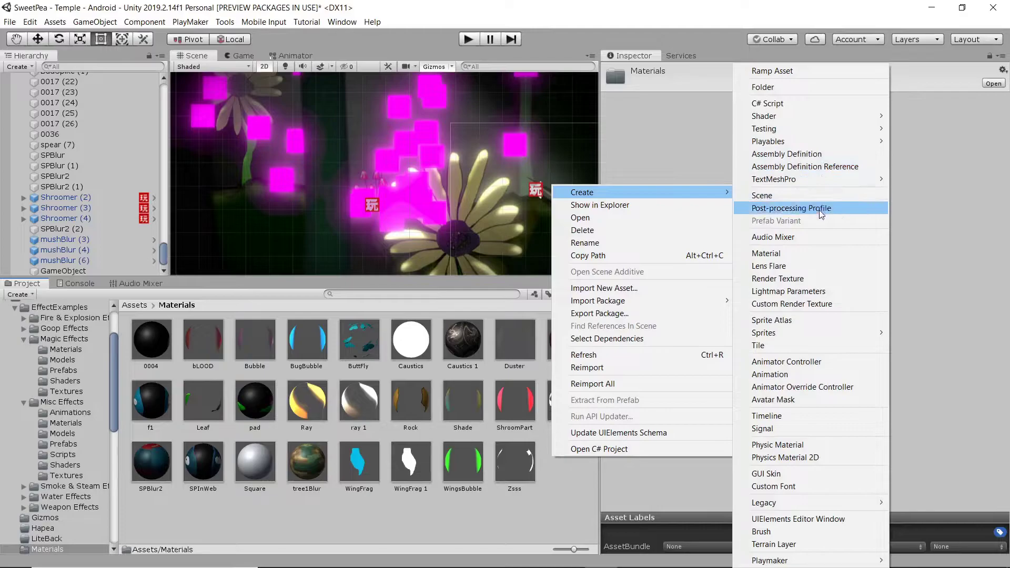
{"action": "left_click", "coordinate": [525, 498]}
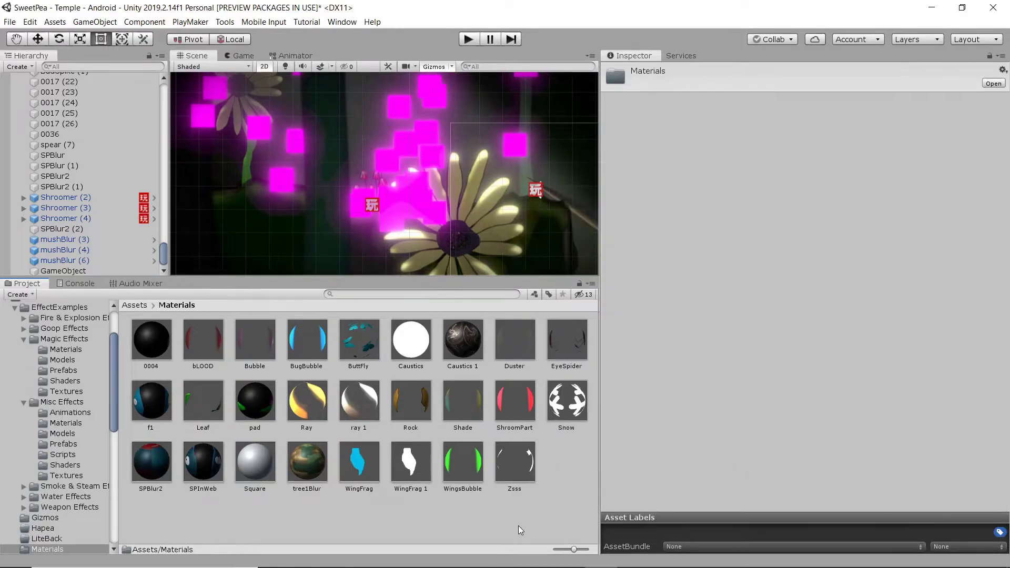
- Inspect the ShroomPart material's preview sphere, then reselect GameObject in the Hierarchy
{"action": "left_click", "coordinate": [529, 409]}
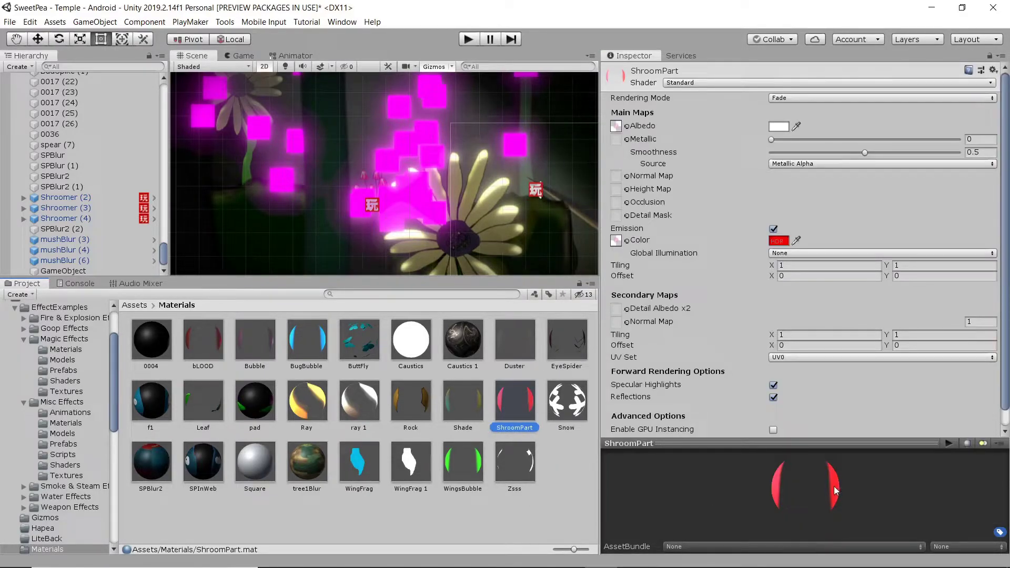
{"action": "left_click_drag", "start_coordinate": [834, 486], "coordinate": [790, 489]}
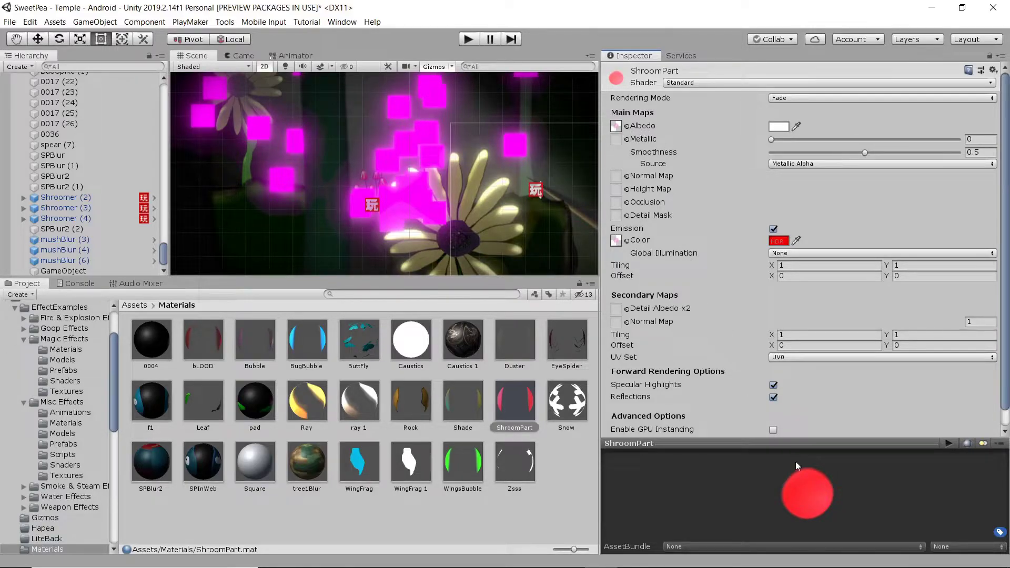
{"action": "left_click_drag", "start_coordinate": [798, 469], "coordinate": [788, 487]}
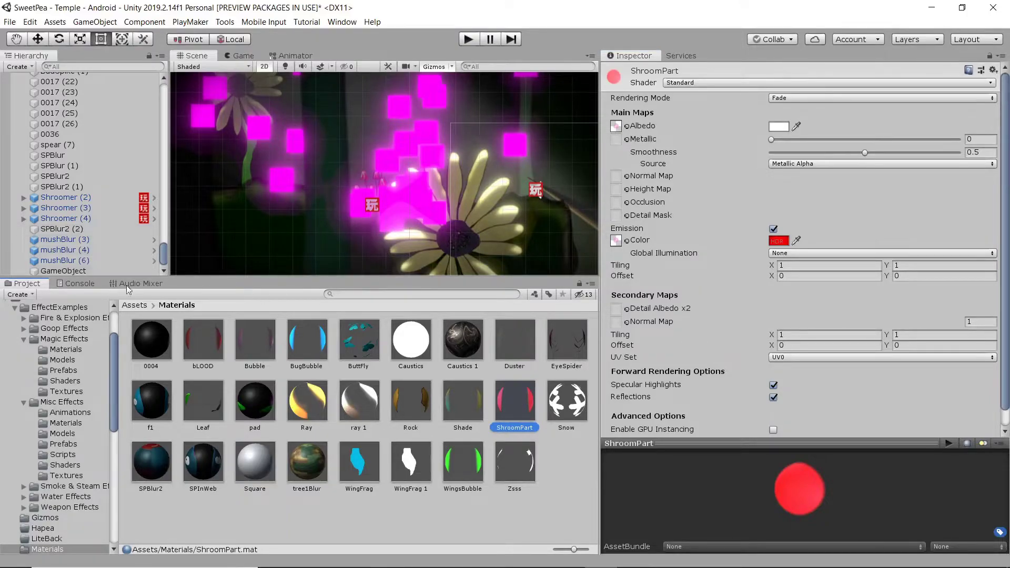
{"action": "left_click", "coordinate": [81, 272]}
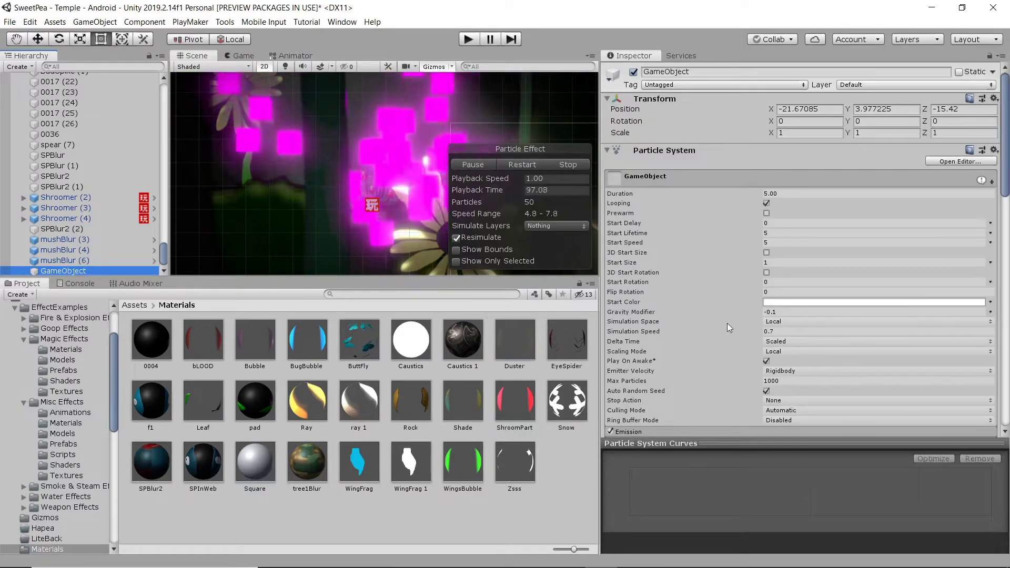
- Assign the ShroomPart material to the particle Renderer's Material field
{"action": "scroll", "coordinate": [730, 329], "scroll_direction": "down", "scroll_amount": 10}
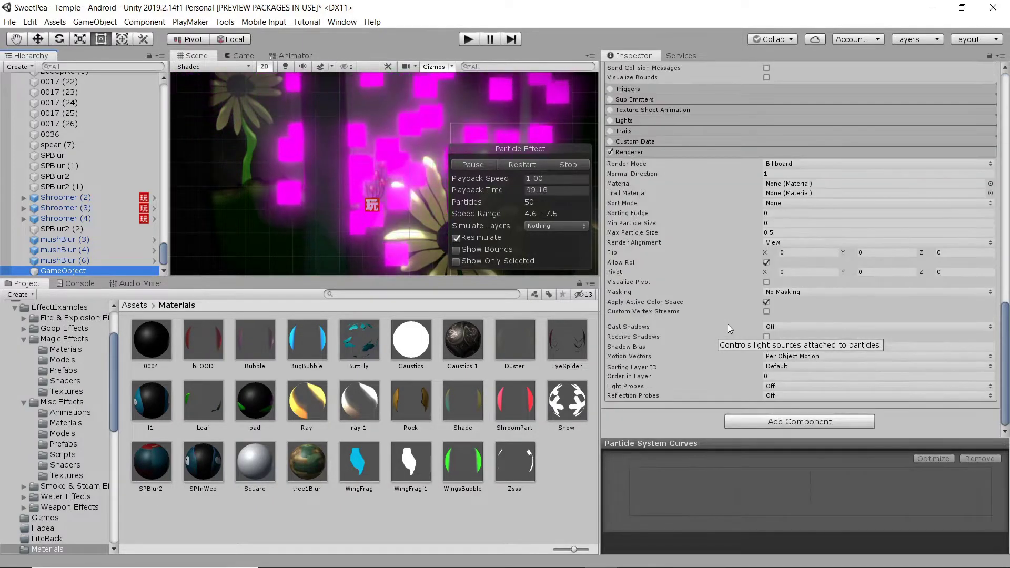
{"action": "left_click_drag", "start_coordinate": [525, 403], "coordinate": [781, 184]}
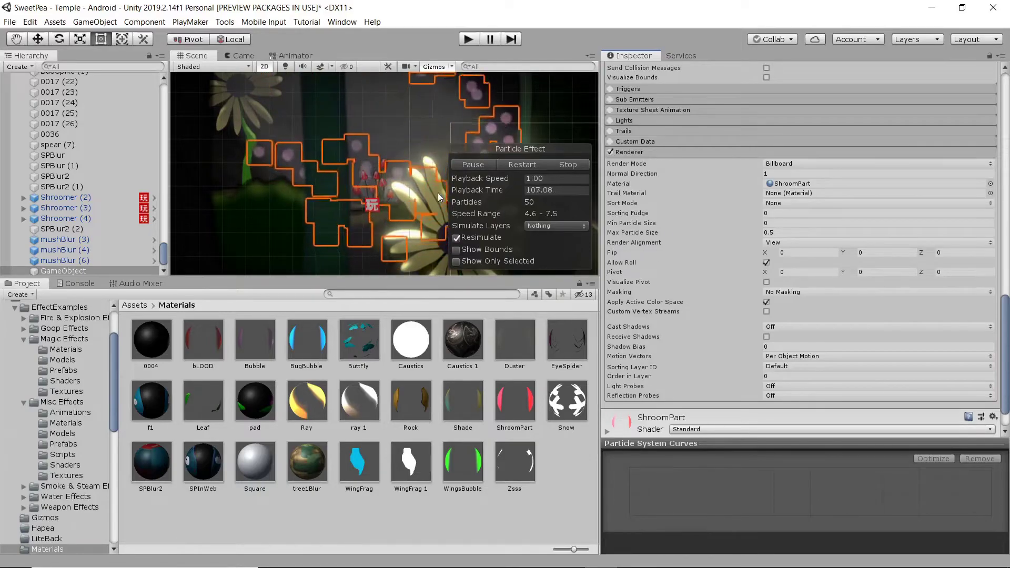
{"action": "scroll", "coordinate": [736, 258], "scroll_direction": "up", "scroll_amount": 5}
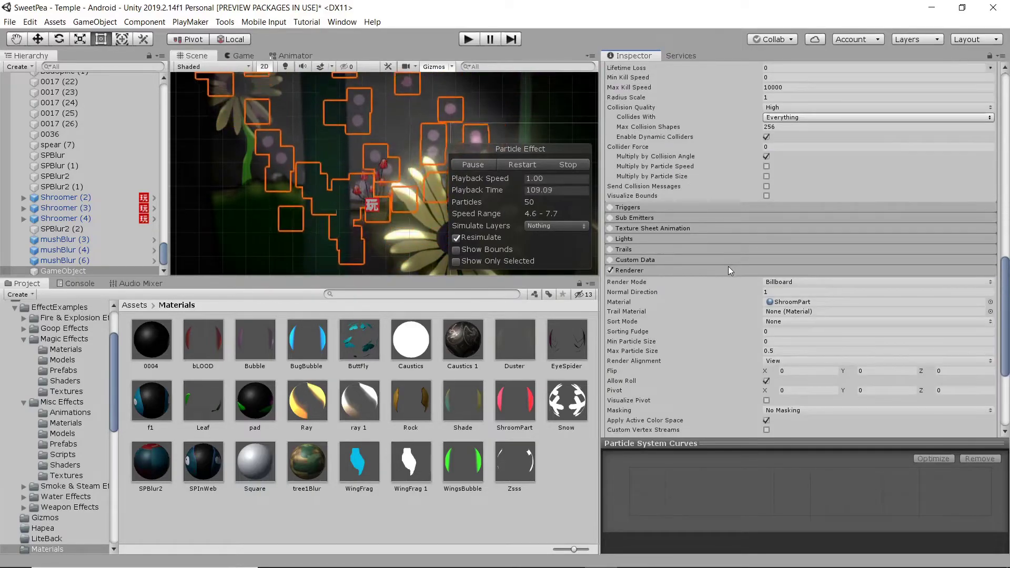
{"action": "scroll", "coordinate": [713, 262], "scroll_direction": "up", "scroll_amount": 10}
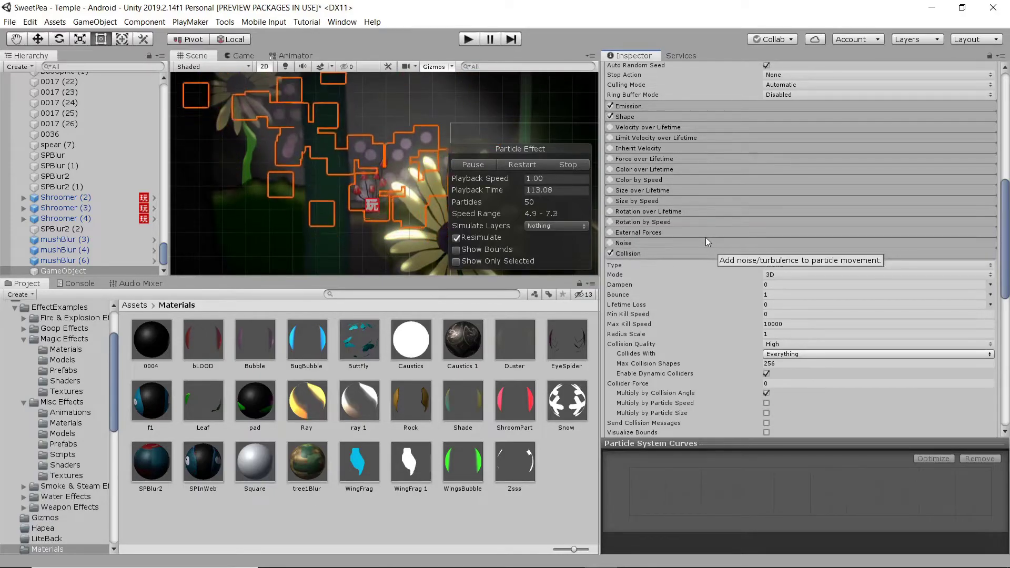
- Set the Emission module's Rate over Time to 0
{"action": "left_click", "coordinate": [639, 106]}
{"action": "left_click", "coordinate": [773, 118]}
{"action": "type", "text": "0"}
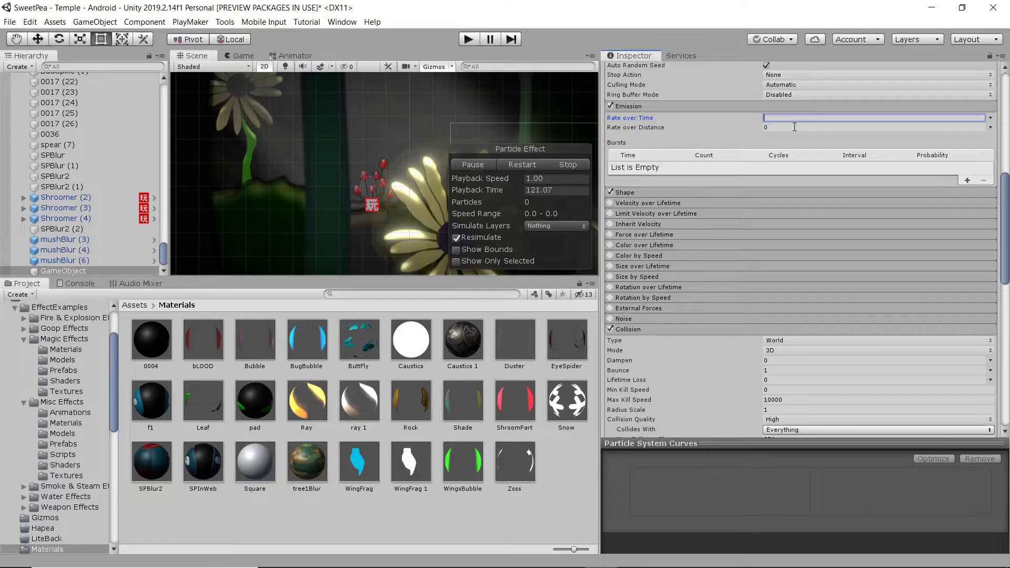
{"action": "type", "text": "2"}
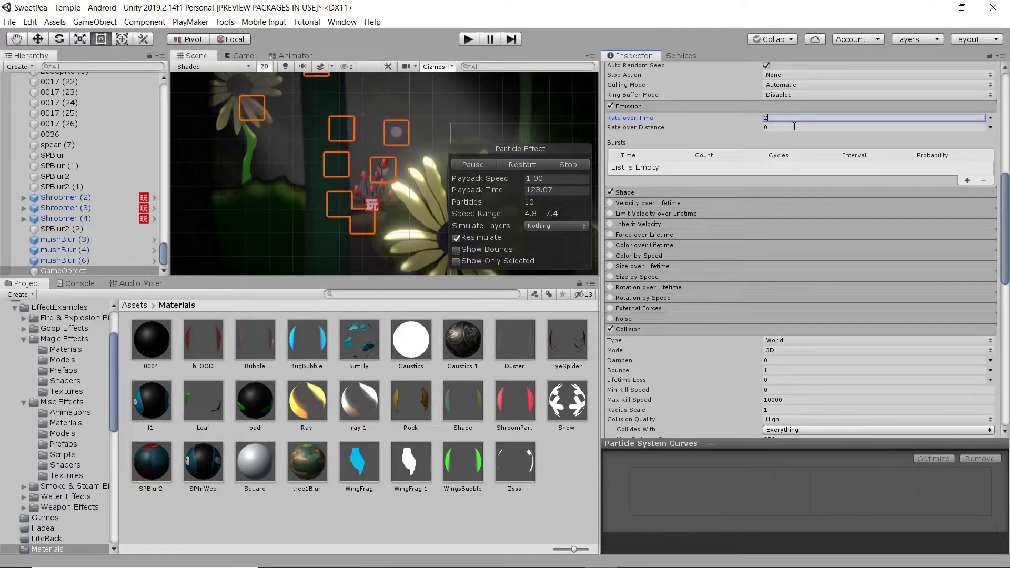
{"action": "key", "text": "BackSpace"}
{"action": "type", "text": "1"}
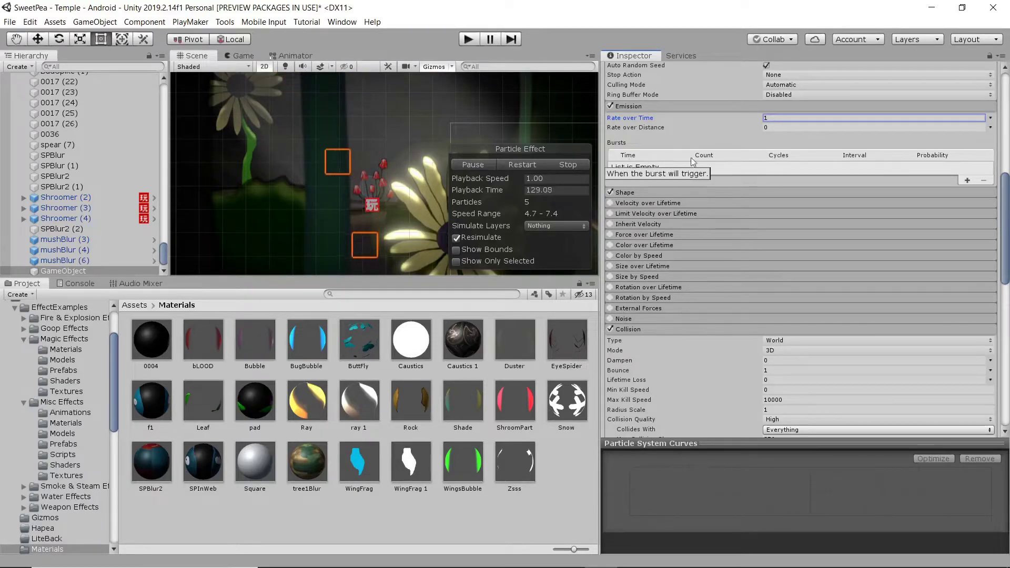
{"action": "key", "text": "BackSpace"}
{"action": "type", "text": "0"}
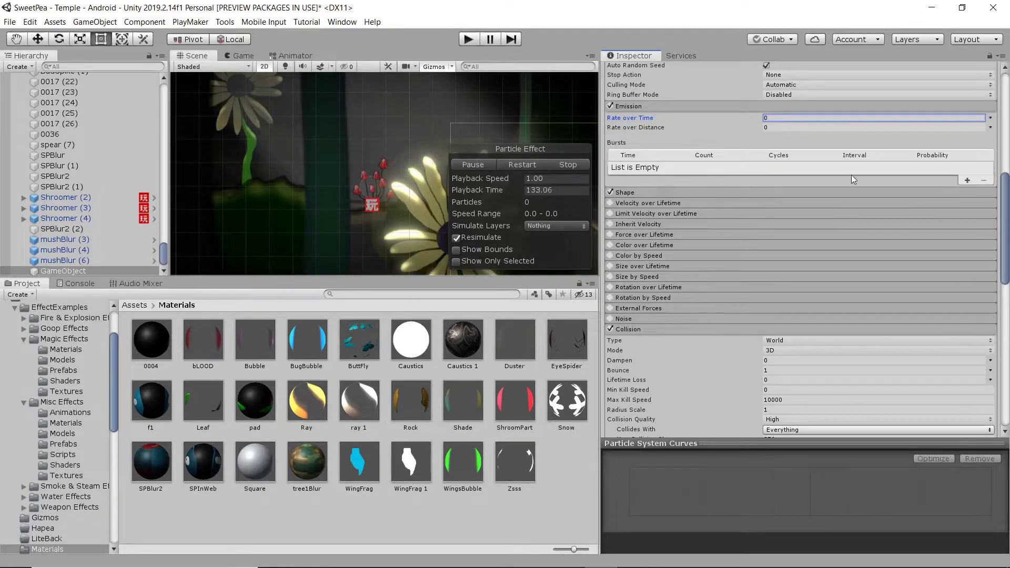
- Add a burst whose count is random between 5 and 25
{"action": "left_click", "coordinate": [967, 179]}
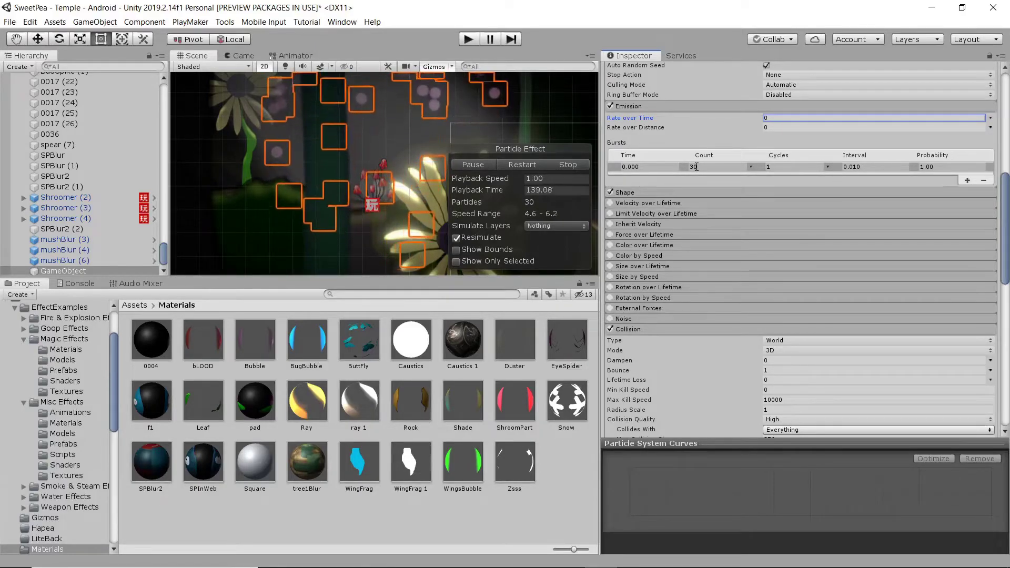
{"action": "left_click", "coordinate": [751, 167]}
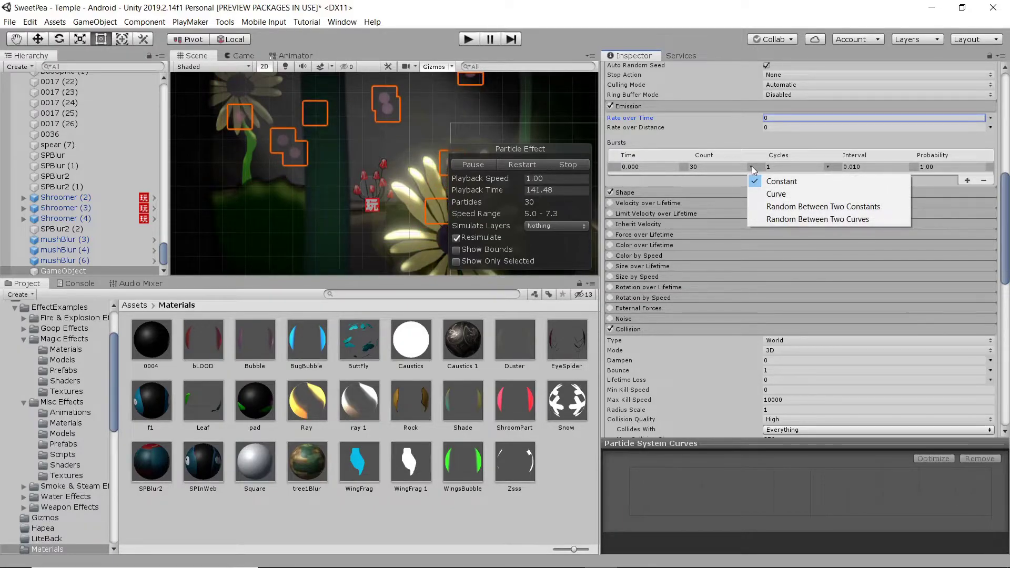
{"action": "left_click", "coordinate": [801, 209]}
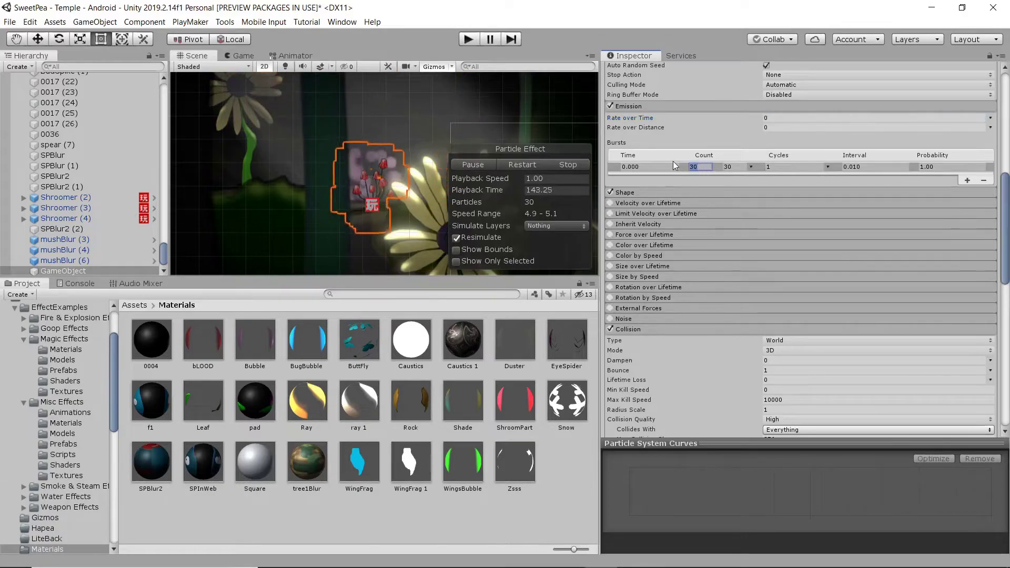
{"action": "type", "text": "5"}
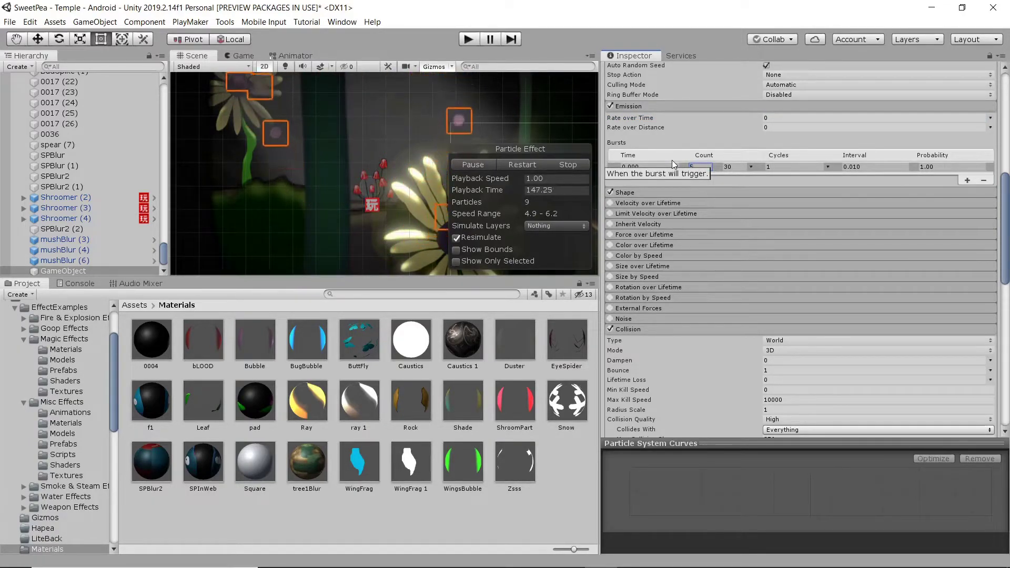
{"action": "left_click", "coordinate": [726, 168]}
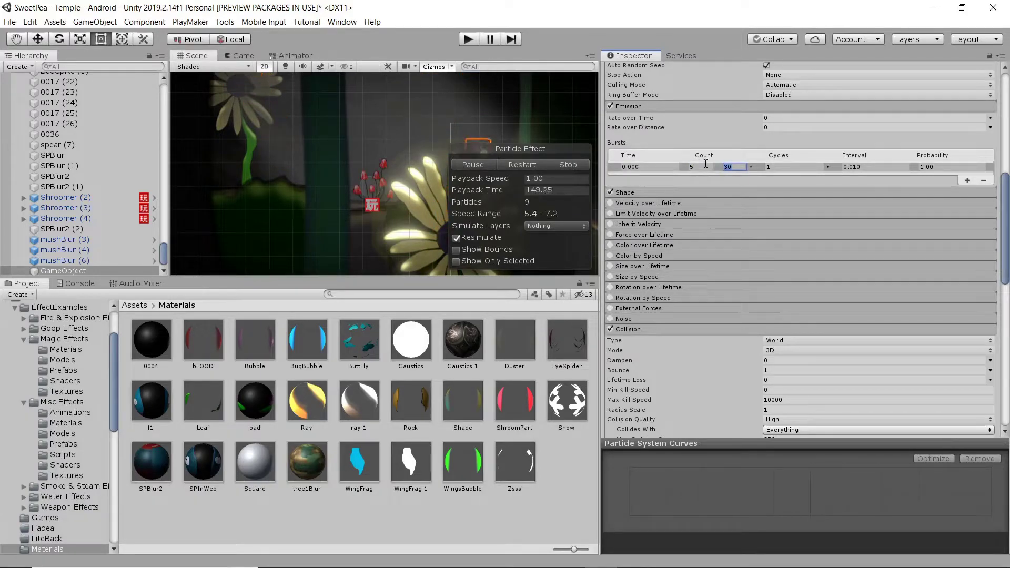
{"action": "type", "text": "25"}
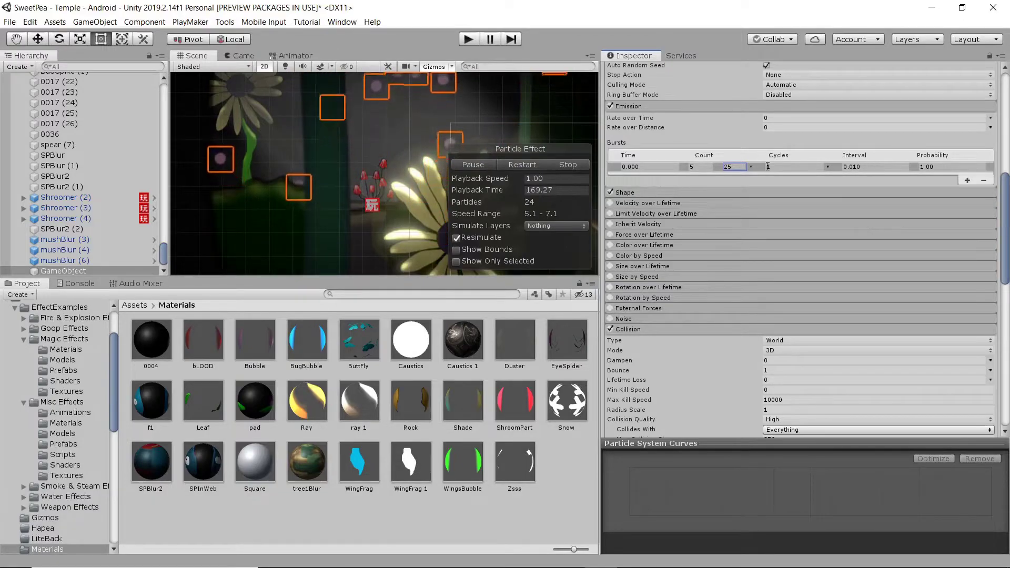
- Stop the particle preview and parent GameObject under mushroompea in the Hierarchy
{"action": "left_click", "coordinate": [568, 164]}
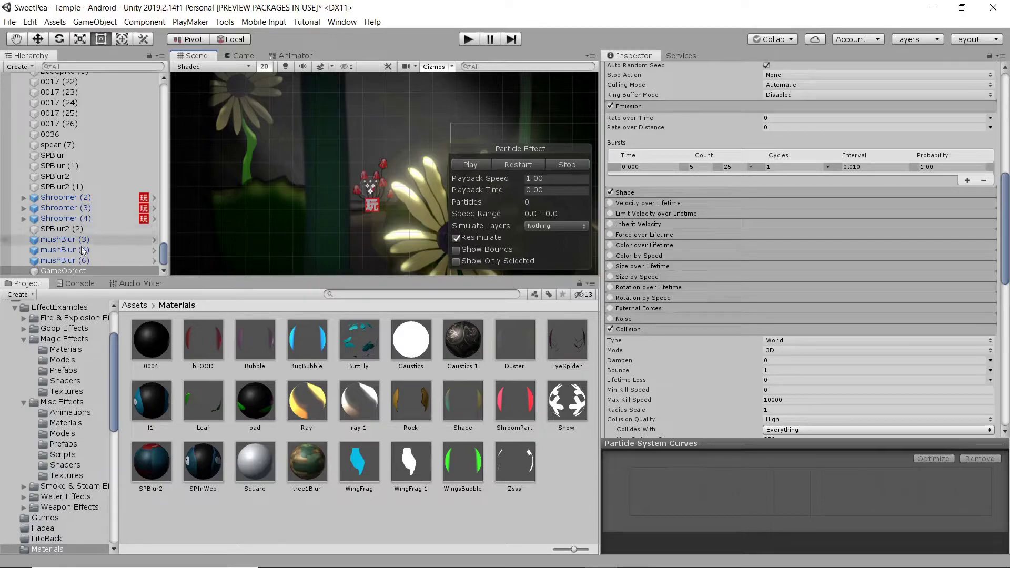
{"action": "left_click", "coordinate": [380, 166]}
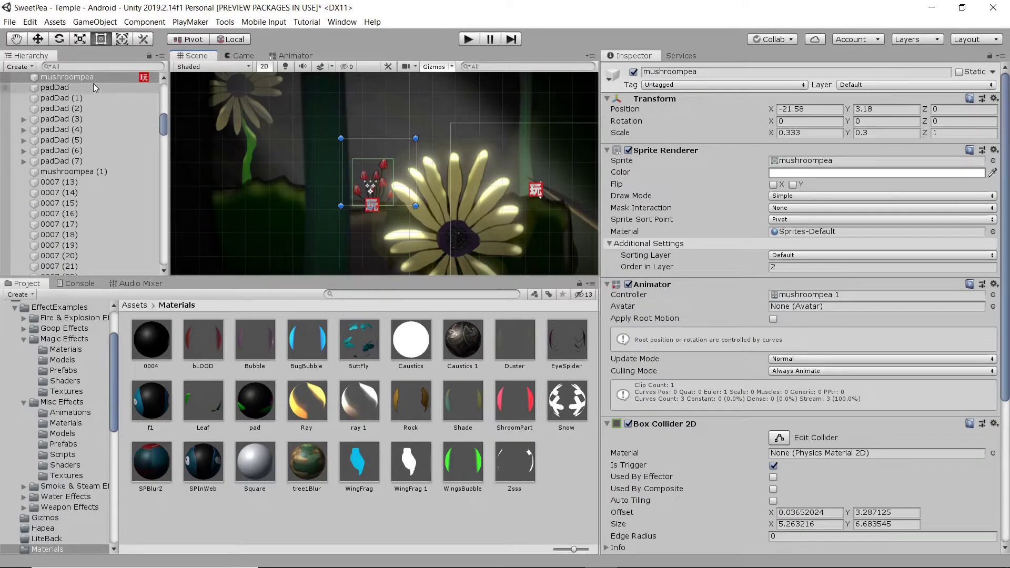
{"action": "left_click_drag", "start_coordinate": [70, 75], "coordinate": [83, 274]}
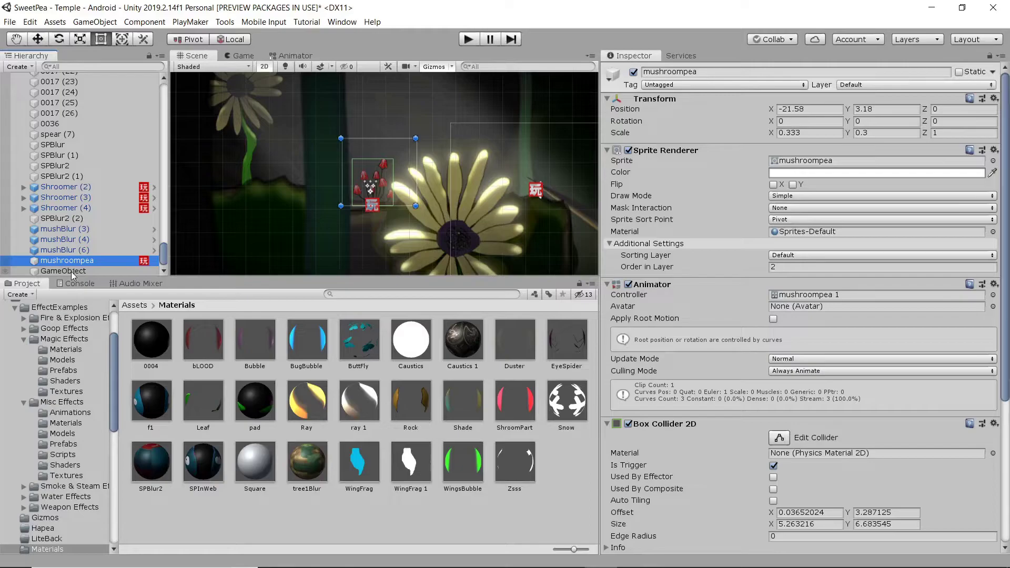
{"action": "left_click", "coordinate": [73, 272]}
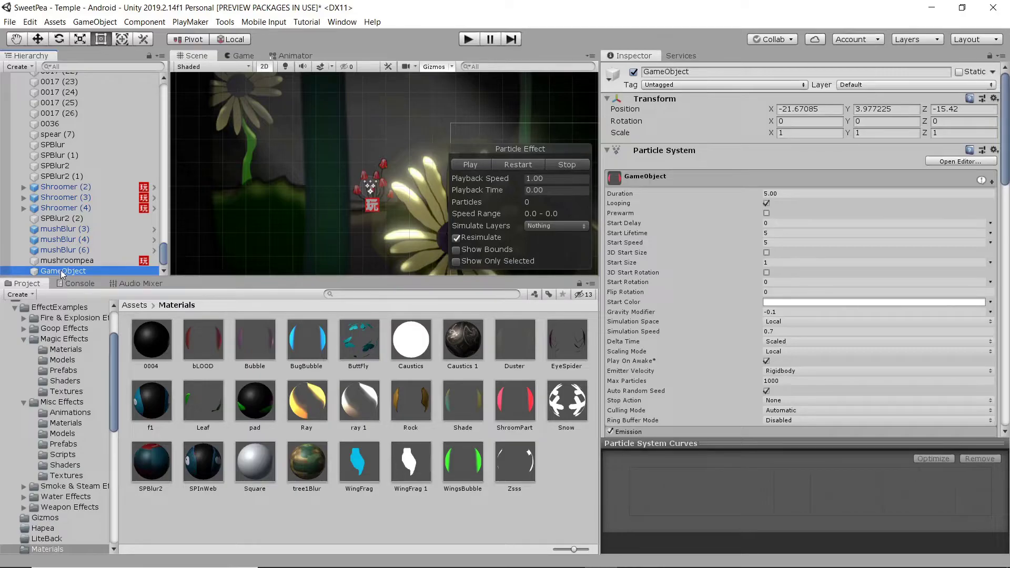
{"action": "left_click_drag", "start_coordinate": [61, 269], "coordinate": [67, 263]}
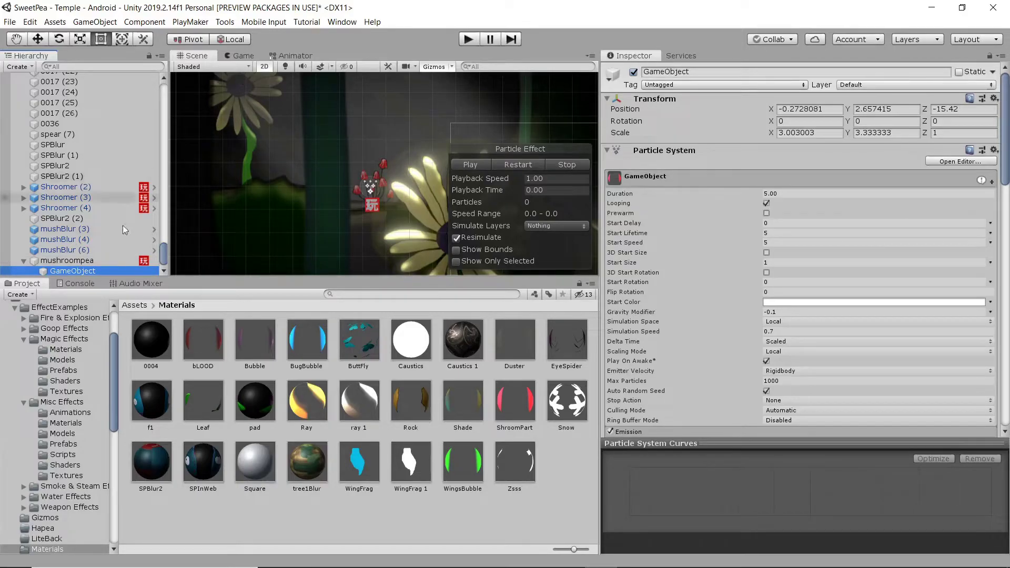
{"action": "left_click", "coordinate": [81, 261]}
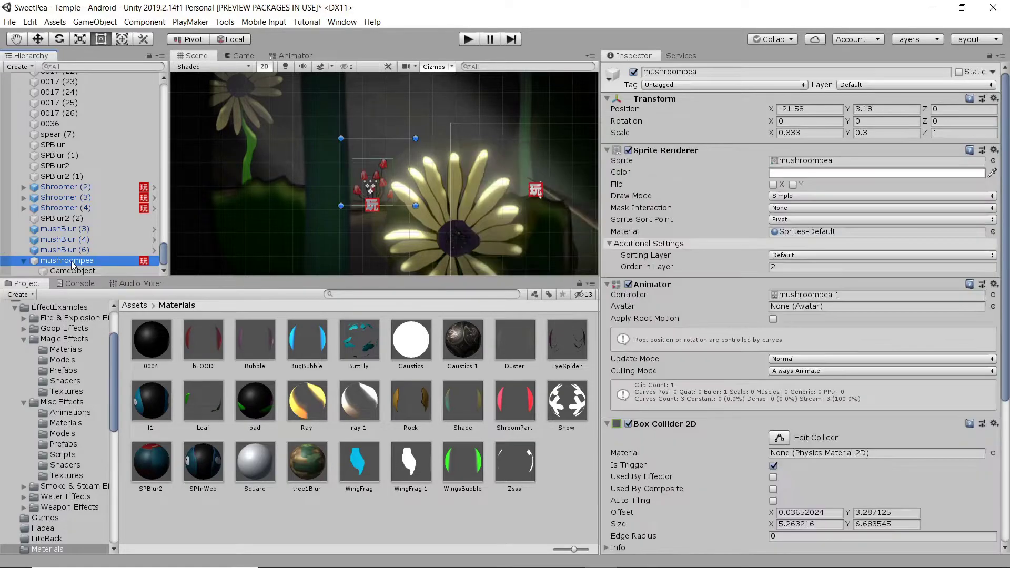
- Open mushroompea's FSM in PlayMaker and select State 2 to view its actions
{"action": "scroll", "coordinate": [889, 389], "scroll_direction": "down", "scroll_amount": 5}
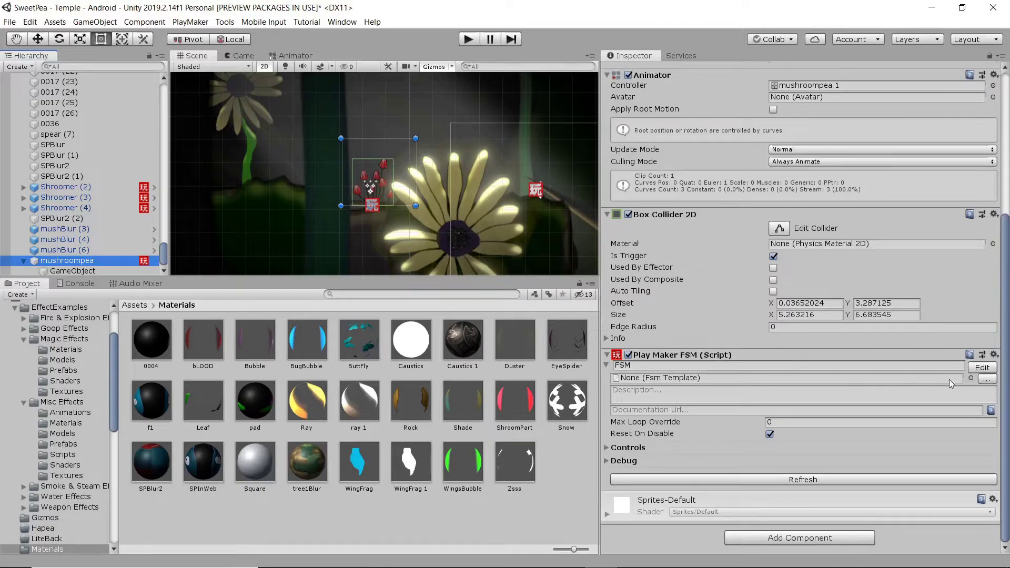
{"action": "left_click", "coordinate": [981, 367]}
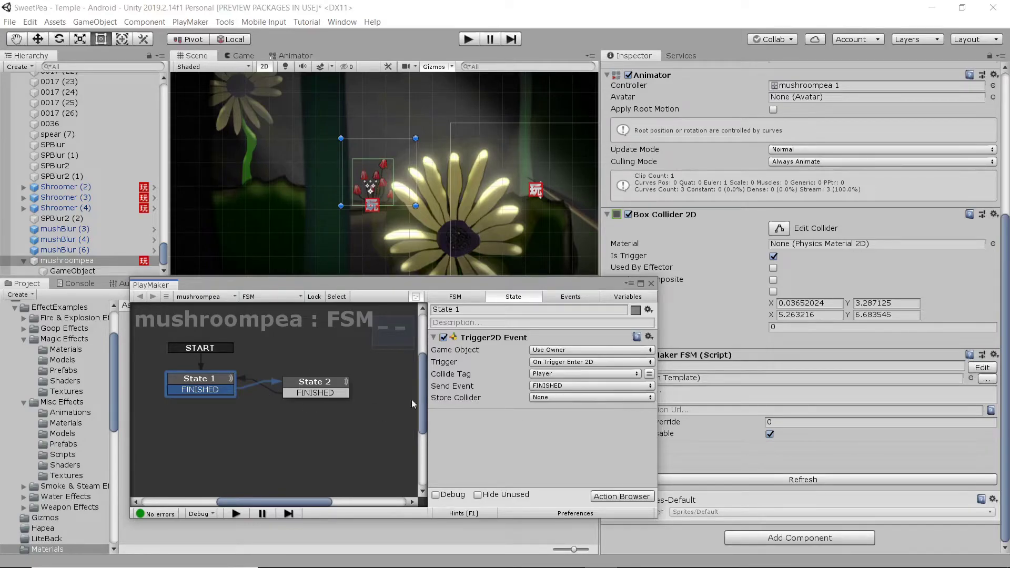
{"action": "left_click", "coordinate": [324, 383]}
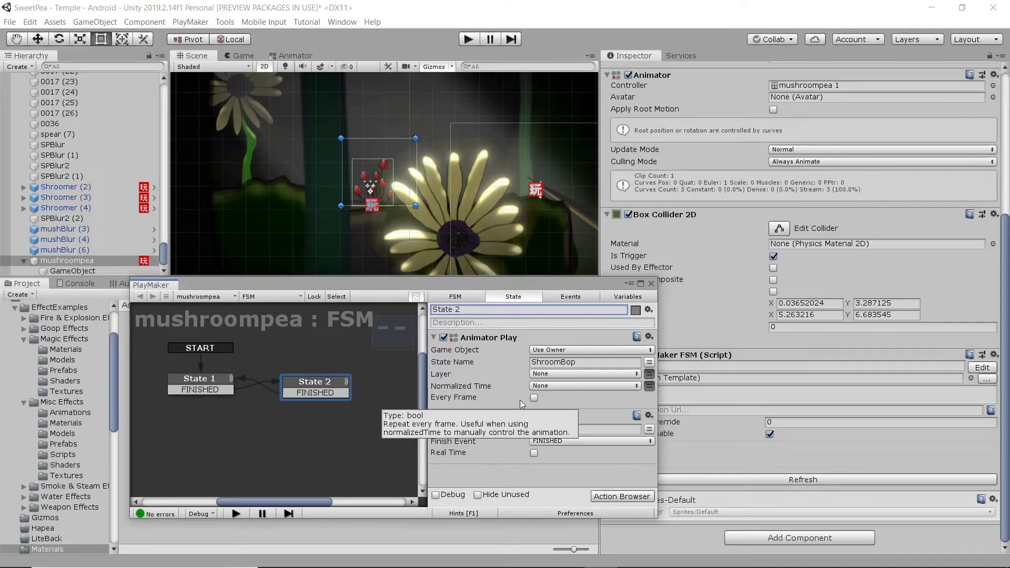
- Add an Activate Game Object action to State 2, specifying the child GameObject as target
{"action": "left_click", "coordinate": [626, 497]}
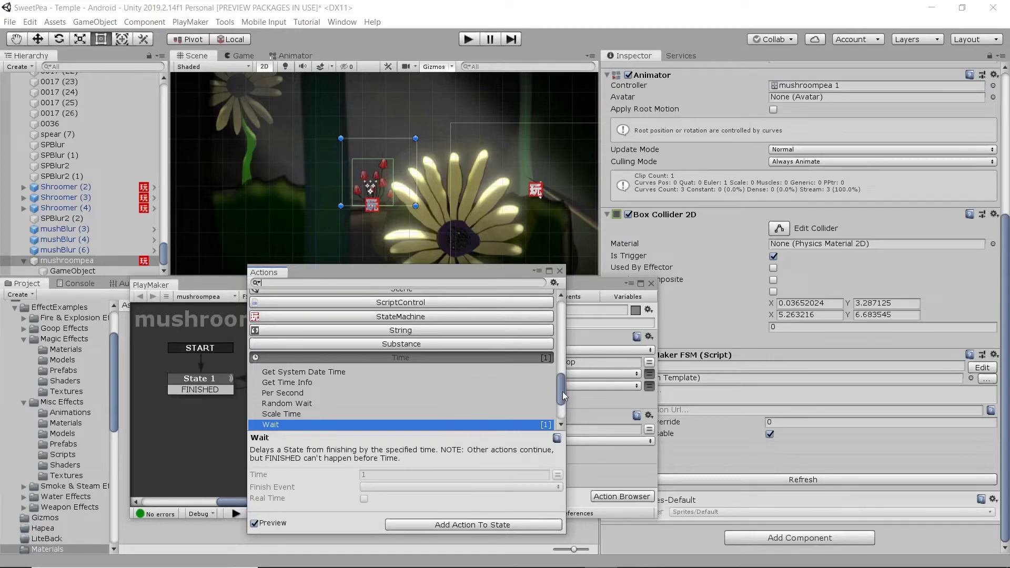
{"action": "left_click_drag", "start_coordinate": [562, 391], "coordinate": [554, 347]}
{"action": "left_click", "coordinate": [440, 336]}
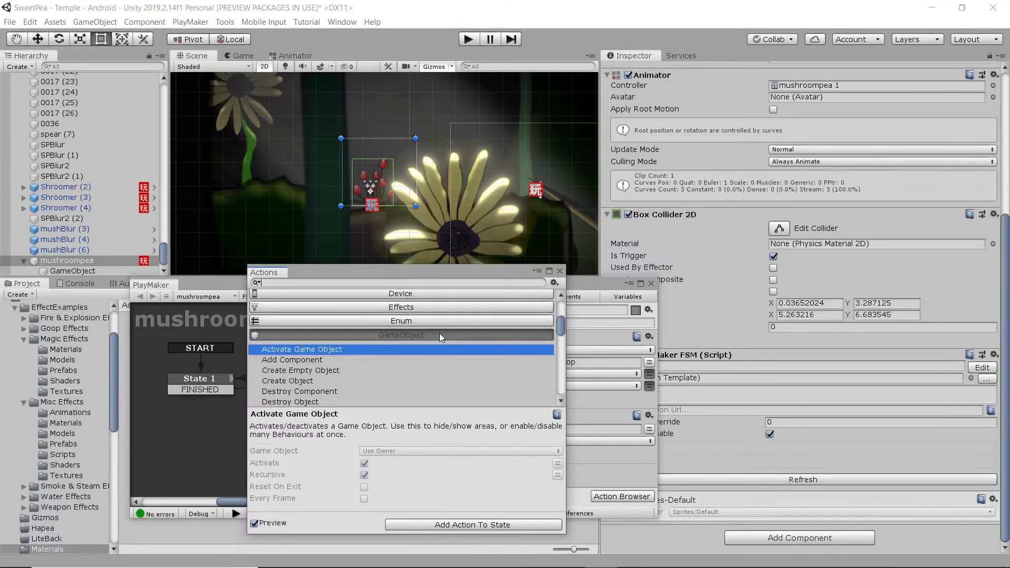
{"action": "double_click", "coordinate": [324, 349]}
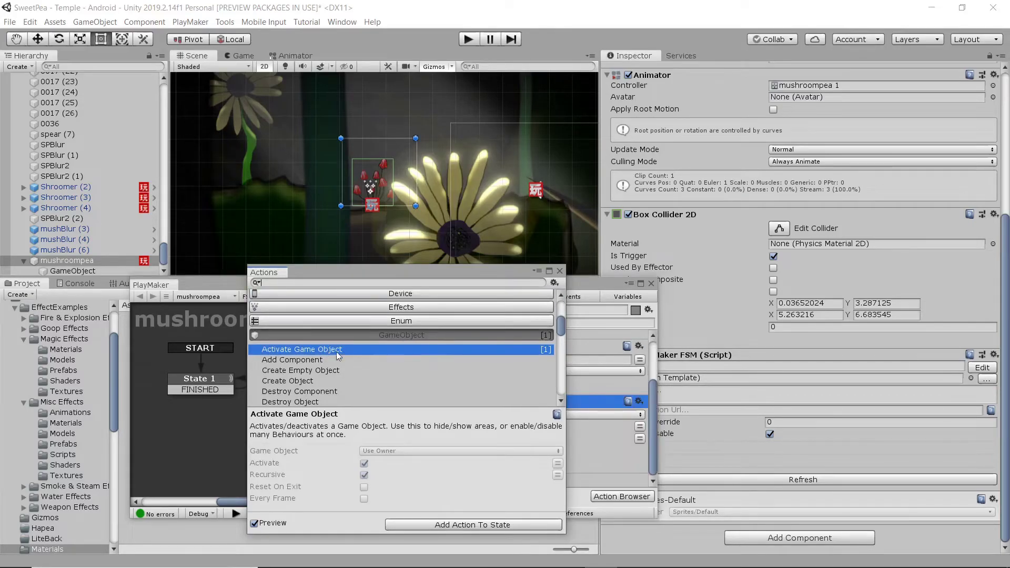
{"action": "left_click", "coordinate": [559, 272]}
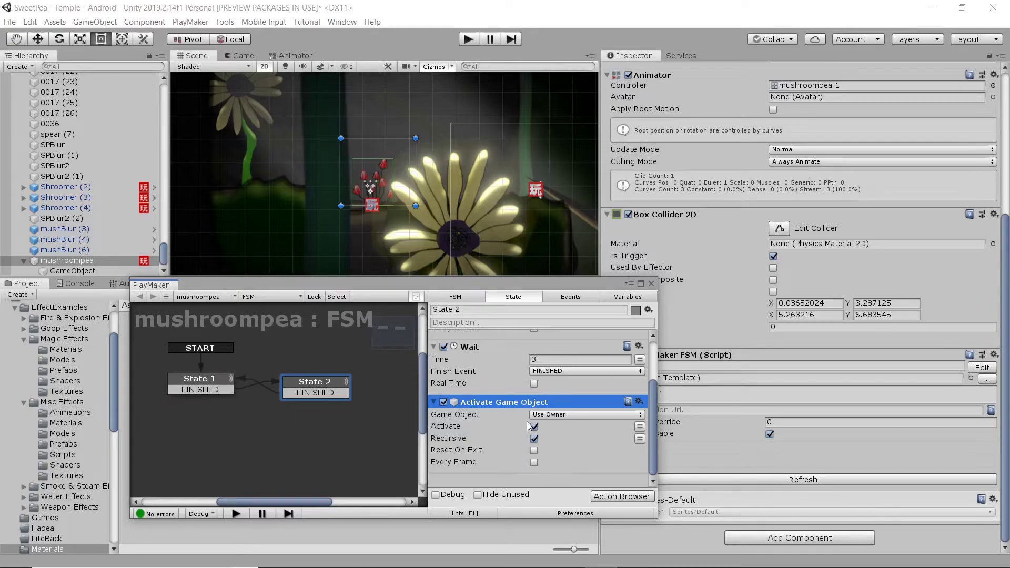
{"action": "left_click", "coordinate": [572, 415]}
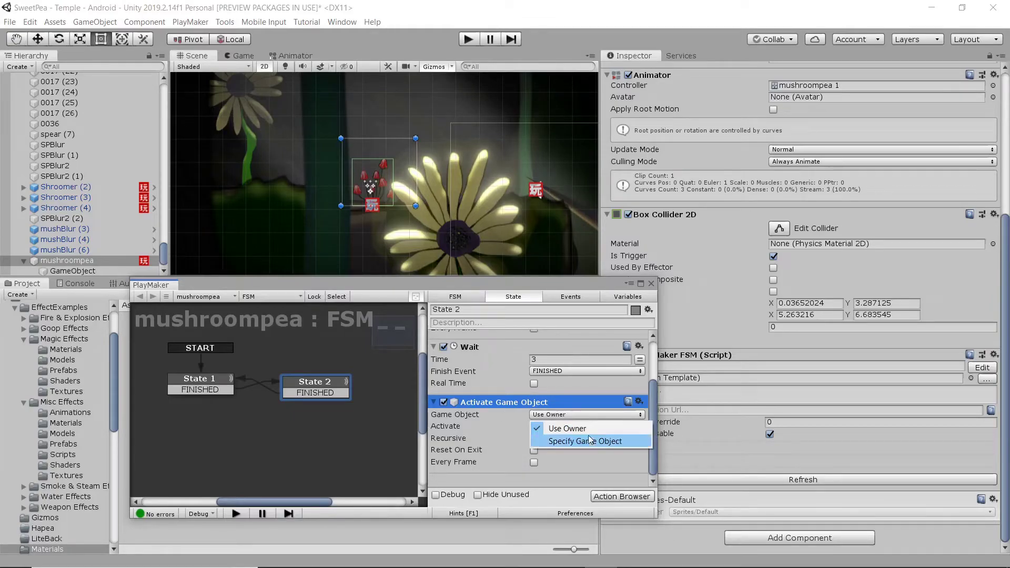
{"action": "left_click", "coordinate": [593, 440]}
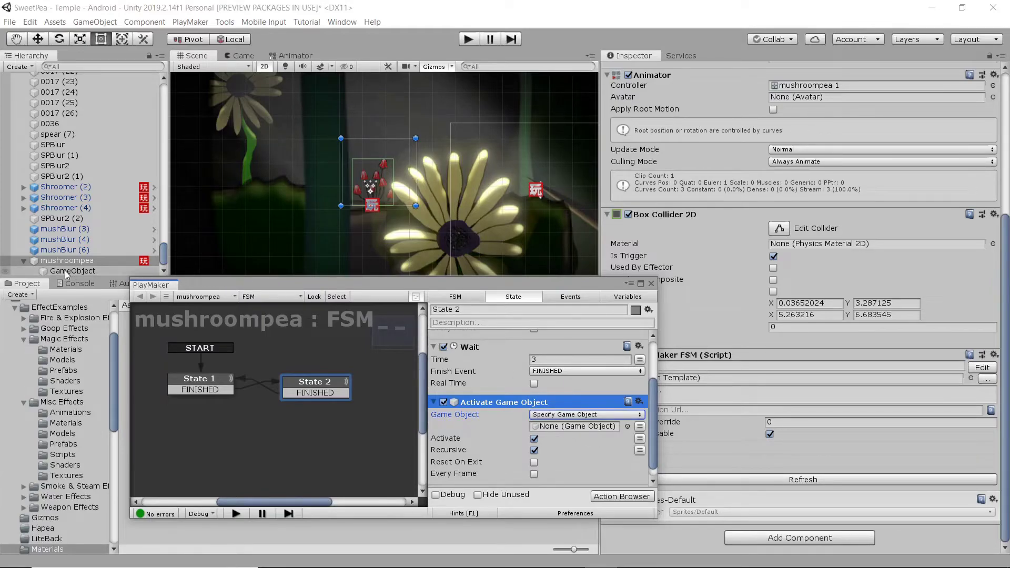
{"action": "left_click_drag", "start_coordinate": [67, 272], "coordinate": [551, 428]}
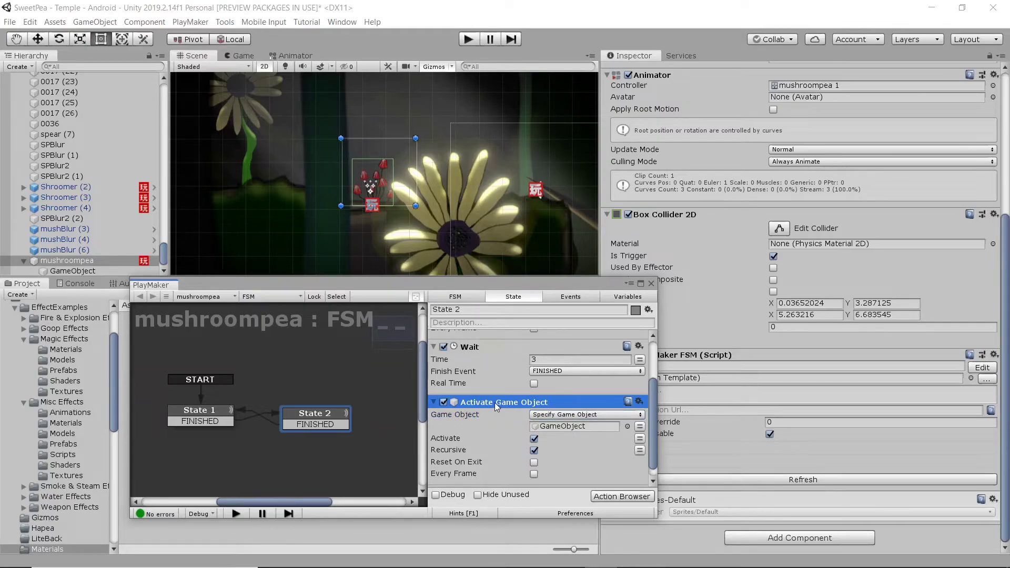
- Change State 2's Wait duration to 5 seconds
{"action": "left_click", "coordinate": [340, 419]}
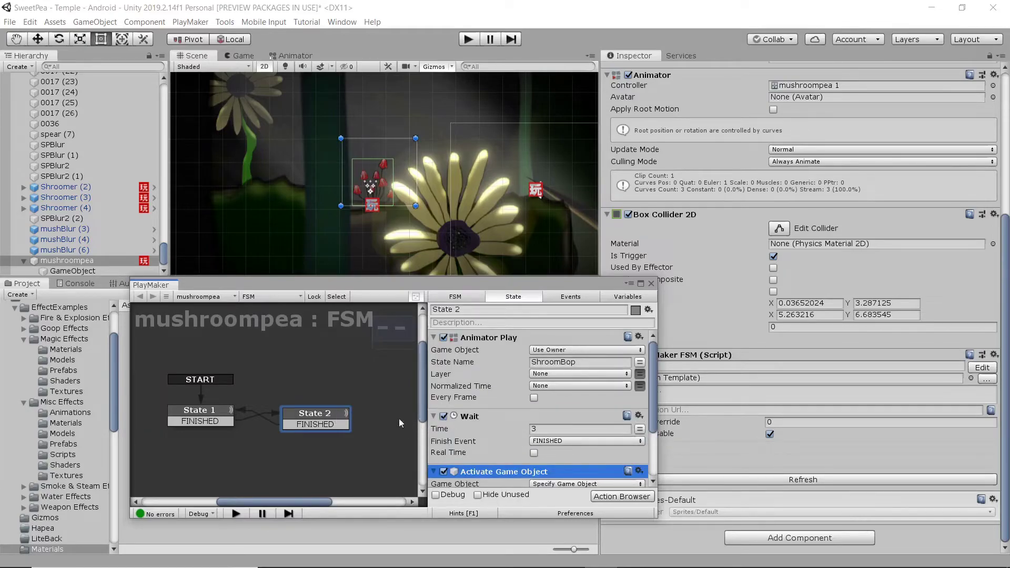
{"action": "scroll", "coordinate": [462, 420], "scroll_direction": "down", "scroll_amount": 3}
{"action": "left_click", "coordinate": [547, 349]}
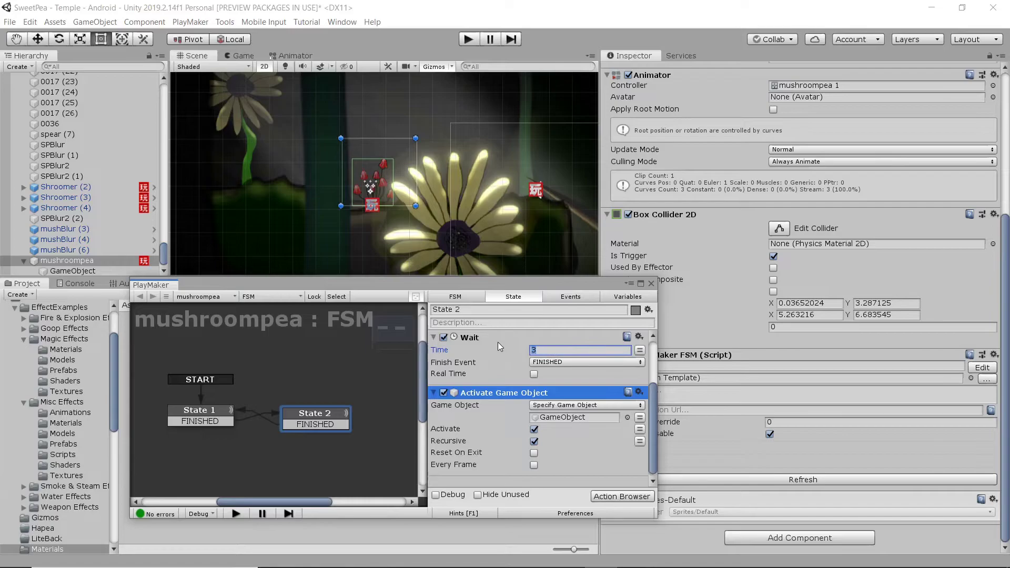
{"action": "type", "text": "5"}
{"action": "left_click", "coordinate": [496, 465]}
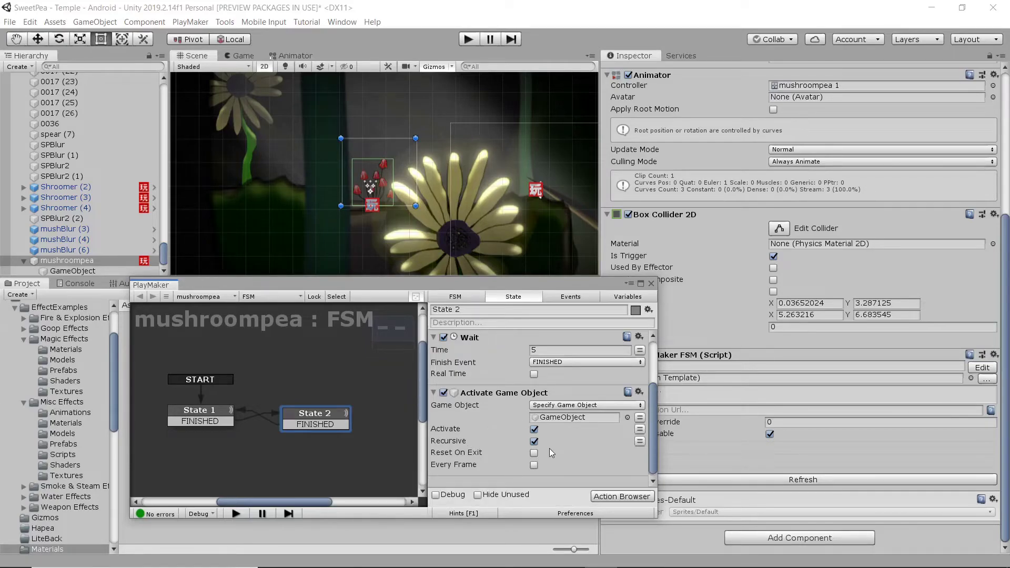
- Paste the Activate Game Object action into State 1 with Activate unchecked
{"action": "left_click", "coordinate": [475, 395]}
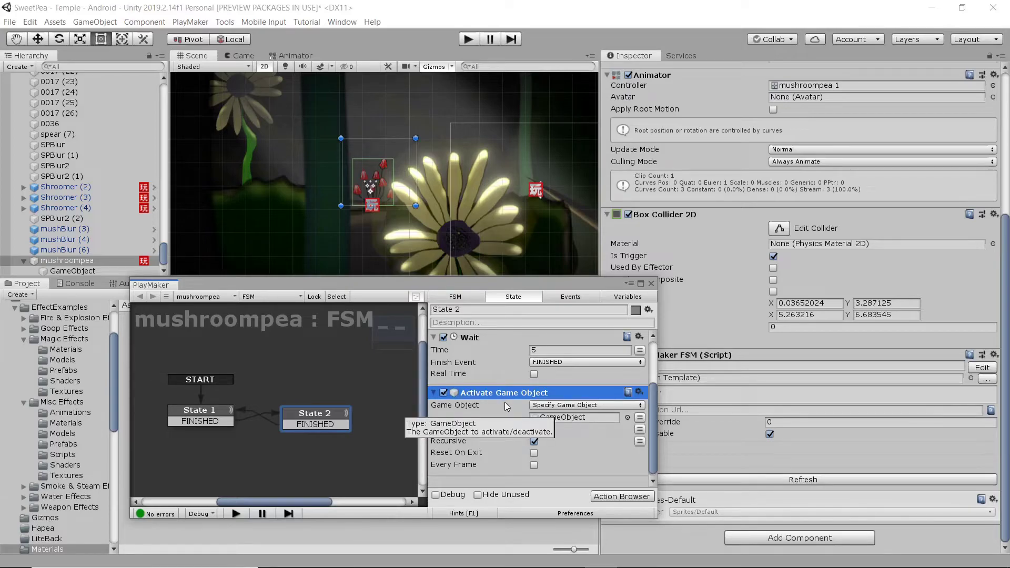
{"action": "left_click", "coordinate": [231, 414]}
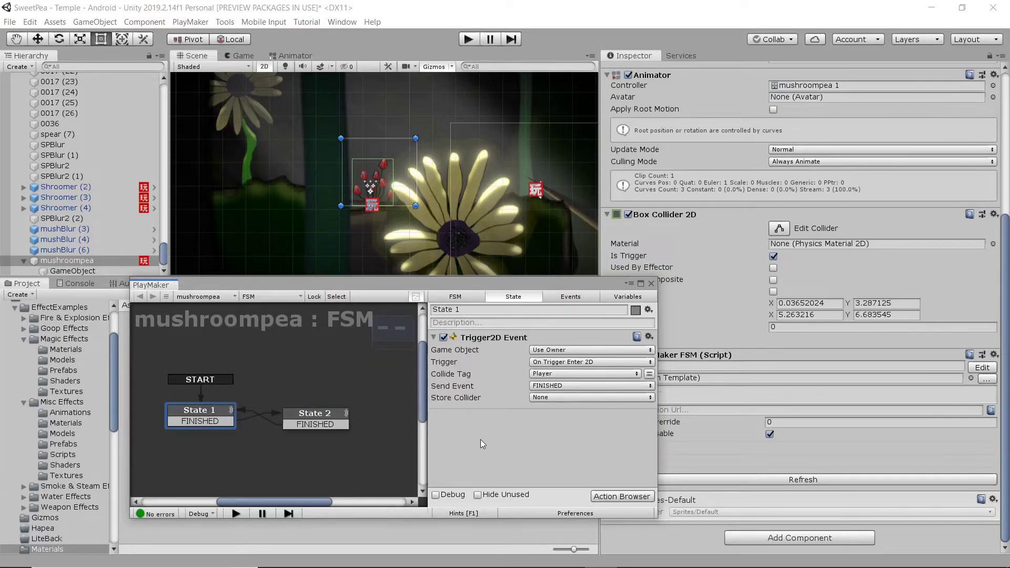
{"action": "key", "text": "ctrl+v"}
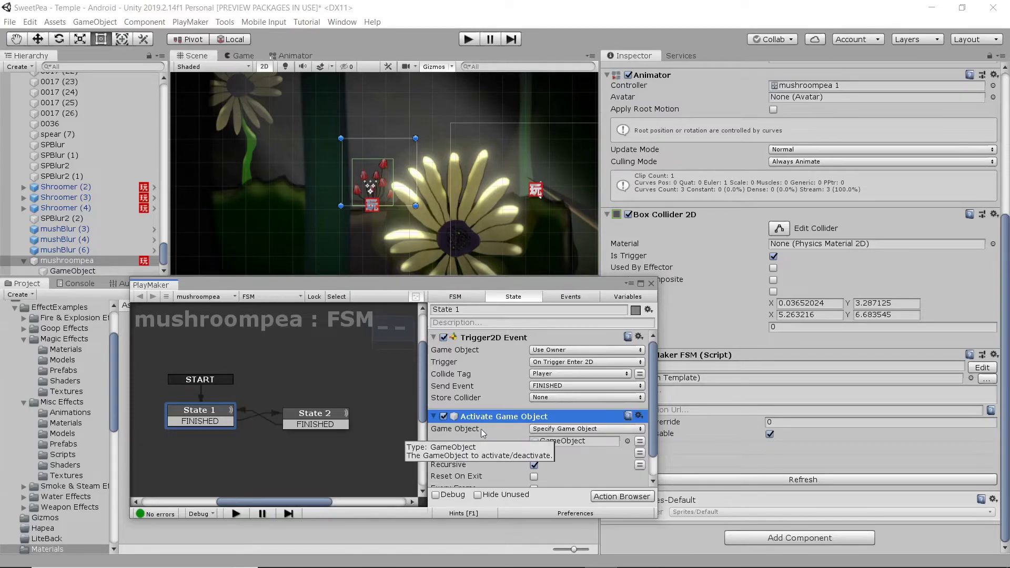
{"action": "scroll", "coordinate": [498, 402], "scroll_direction": "down", "scroll_amount": 1}
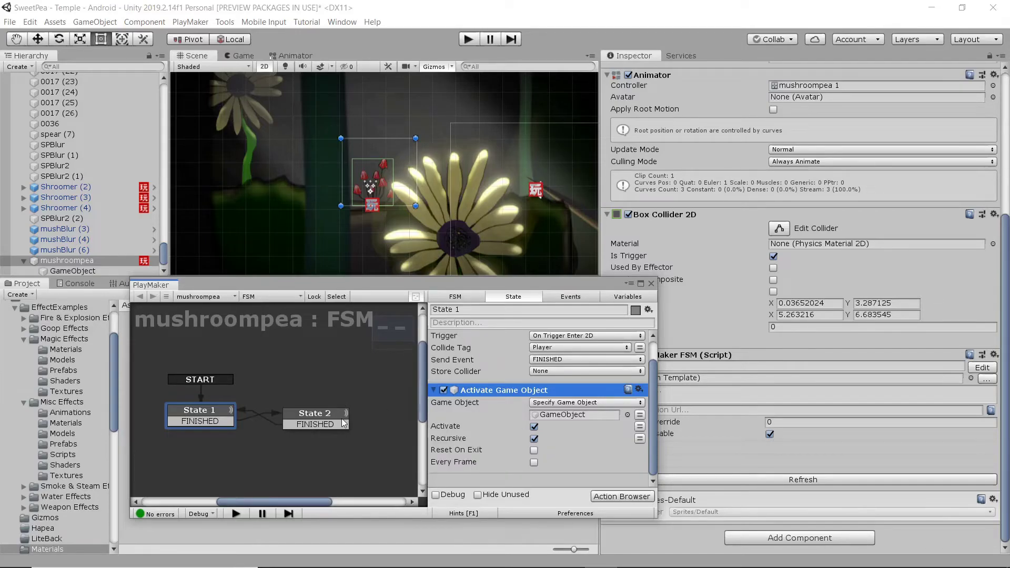
{"action": "left_click", "coordinate": [534, 427]}
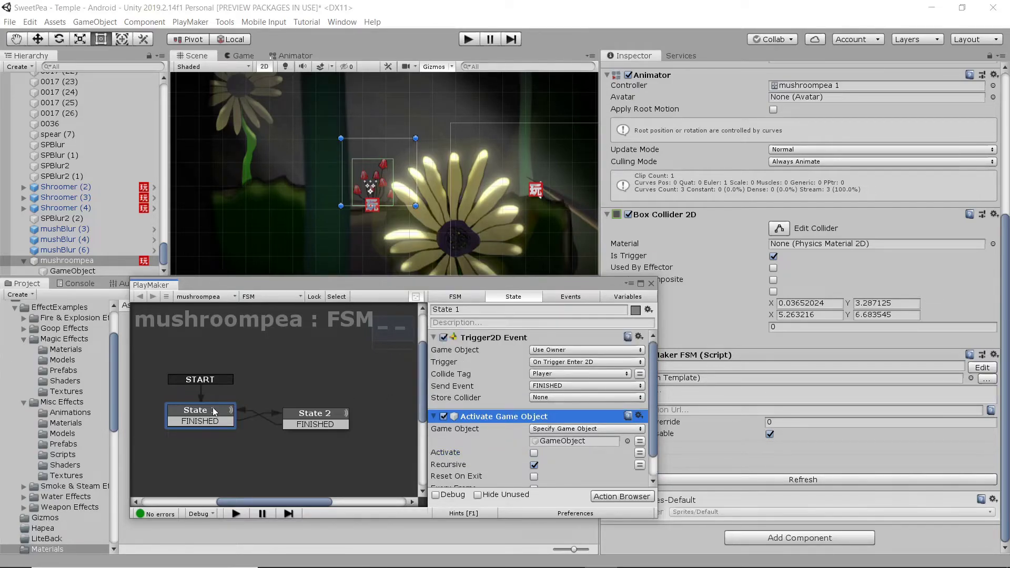
- Delete the Animator Play action from State 2 and move the PlayMaker window aside
{"action": "left_click", "coordinate": [326, 416]}
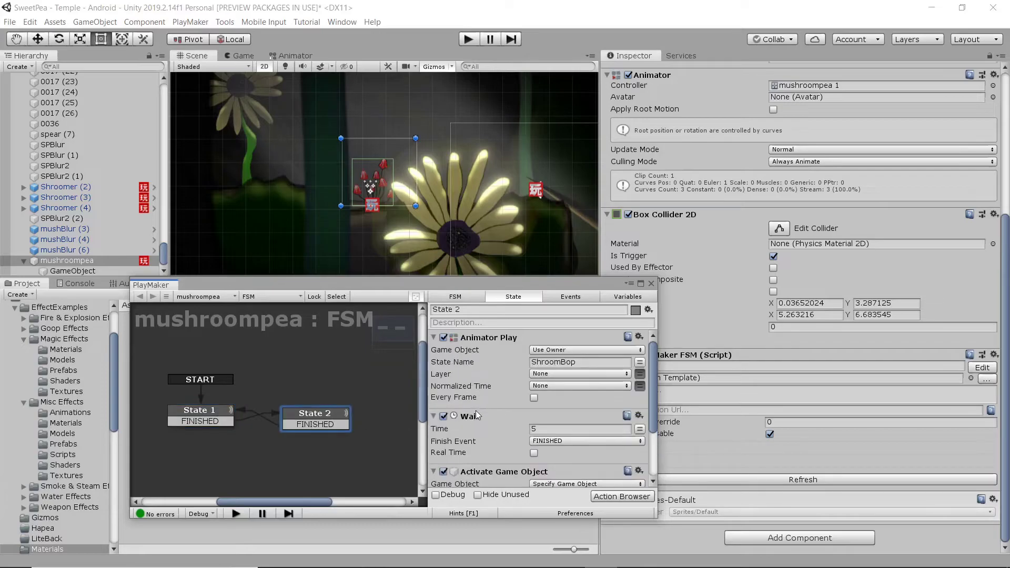
{"action": "key", "text": "Delete"}
{"action": "left_click_drag", "start_coordinate": [425, 289], "coordinate": [466, 321]}
- Deactivate the particle child of mushroompea from the Game view
{"action": "left_click", "coordinate": [242, 56]}
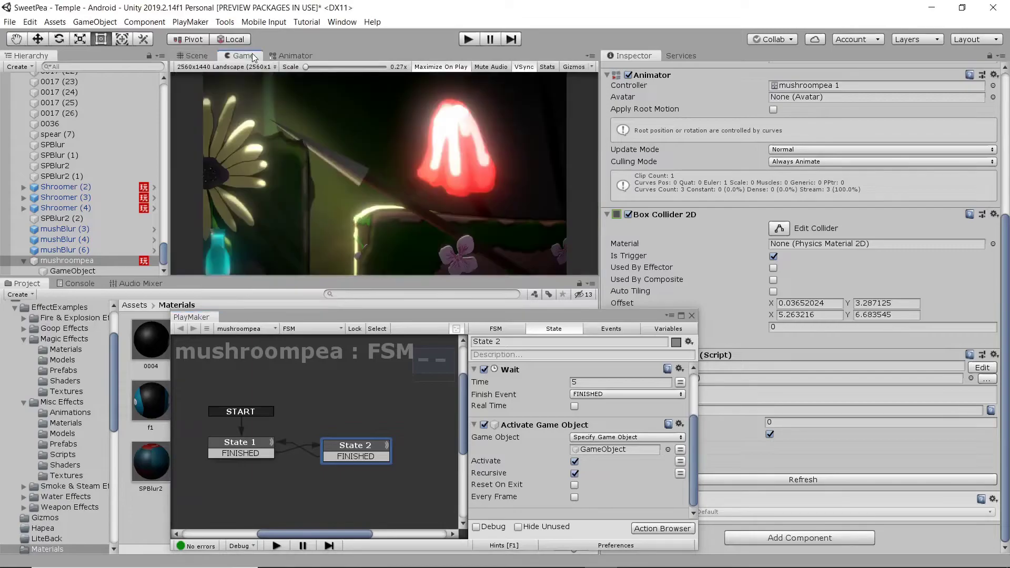
{"action": "left_click", "coordinate": [80, 270]}
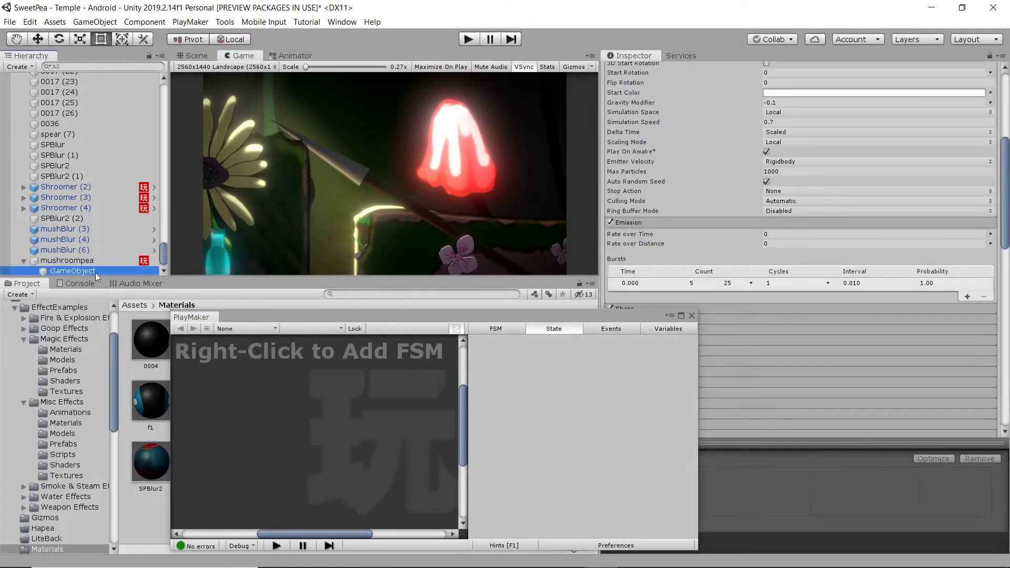
{"action": "scroll", "coordinate": [620, 197], "scroll_direction": "up", "scroll_amount": 8}
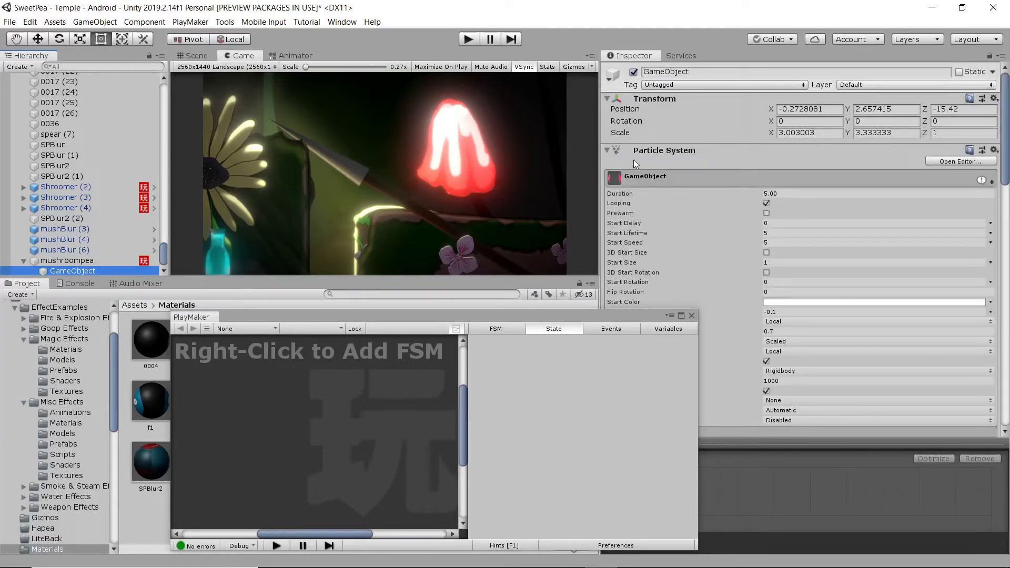
{"action": "left_click", "coordinate": [633, 71]}
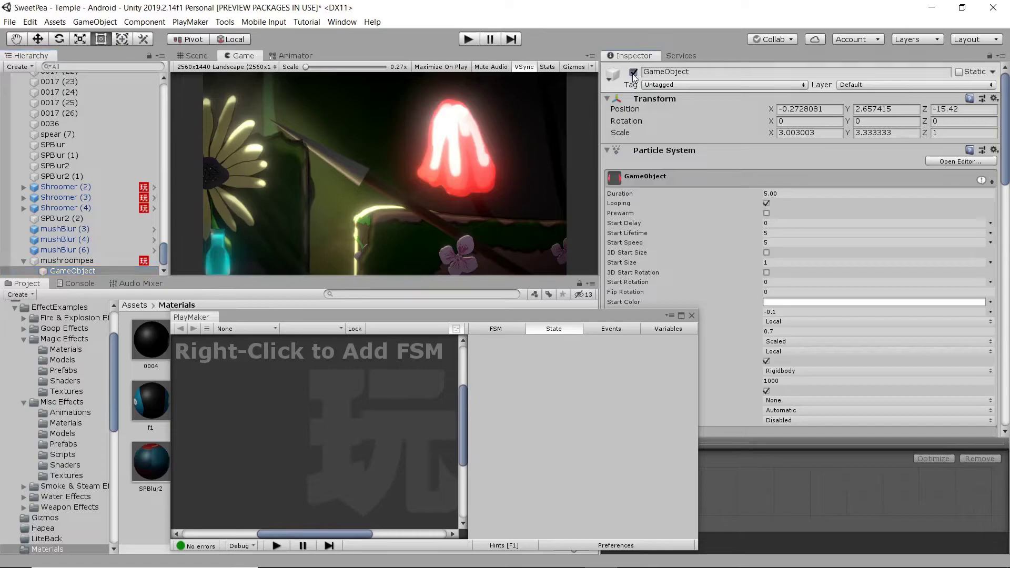
- Test-run the game, toggling the particle object on and off, then stop Play
{"action": "left_click", "coordinate": [474, 40]}
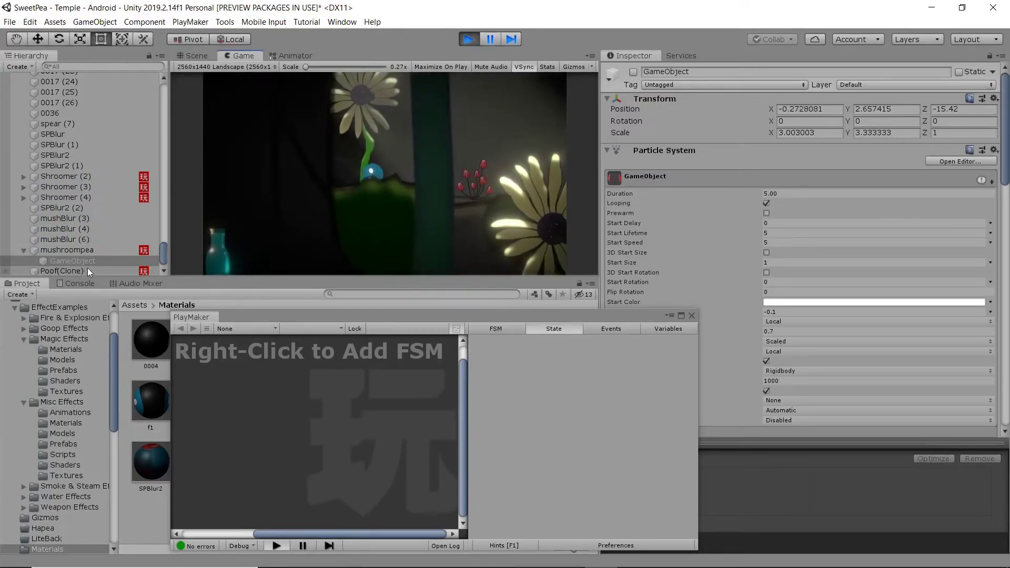
{"action": "scroll", "coordinate": [87, 268], "scroll_direction": "down", "scroll_amount": 1}
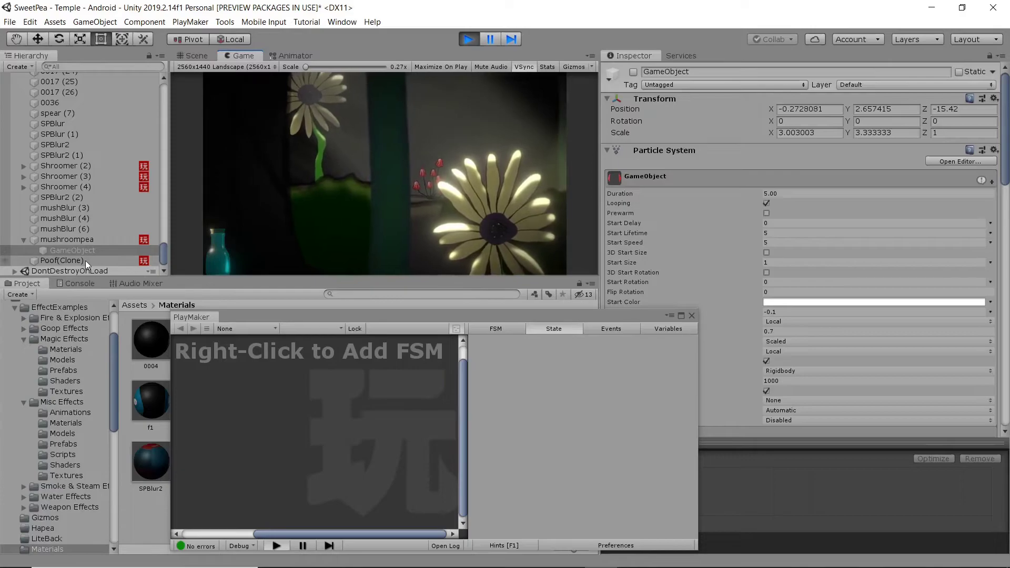
{"action": "left_click", "coordinate": [74, 251]}
{"action": "key", "text": "alt+shift+a"}
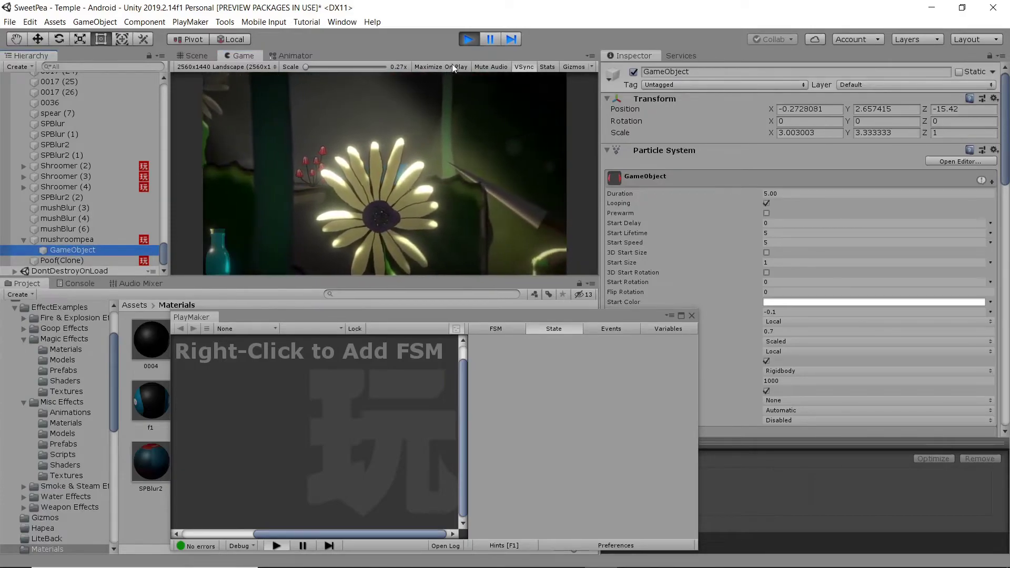
{"action": "left_click", "coordinate": [461, 73]}
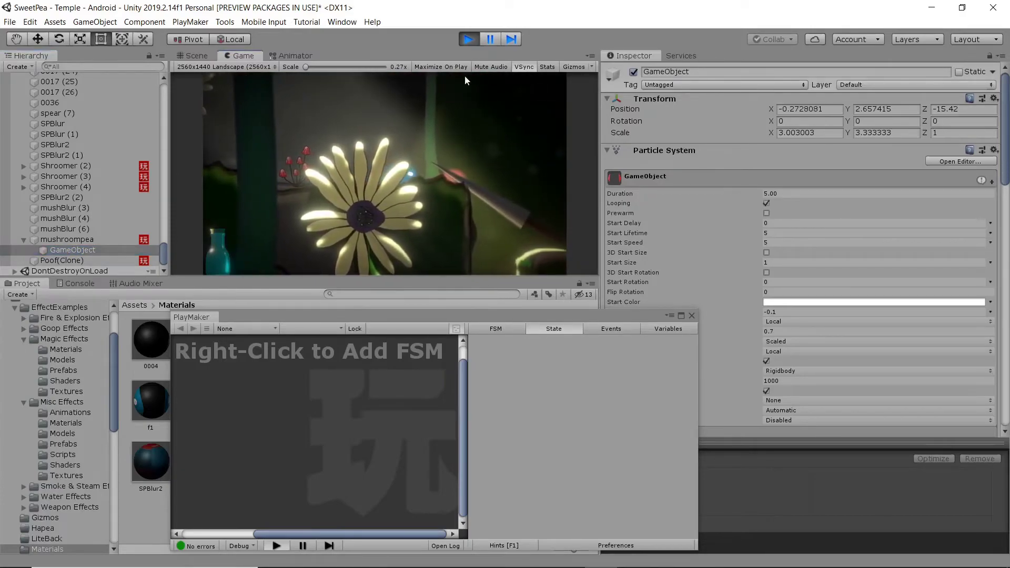
{"action": "left_click", "coordinate": [465, 38]}
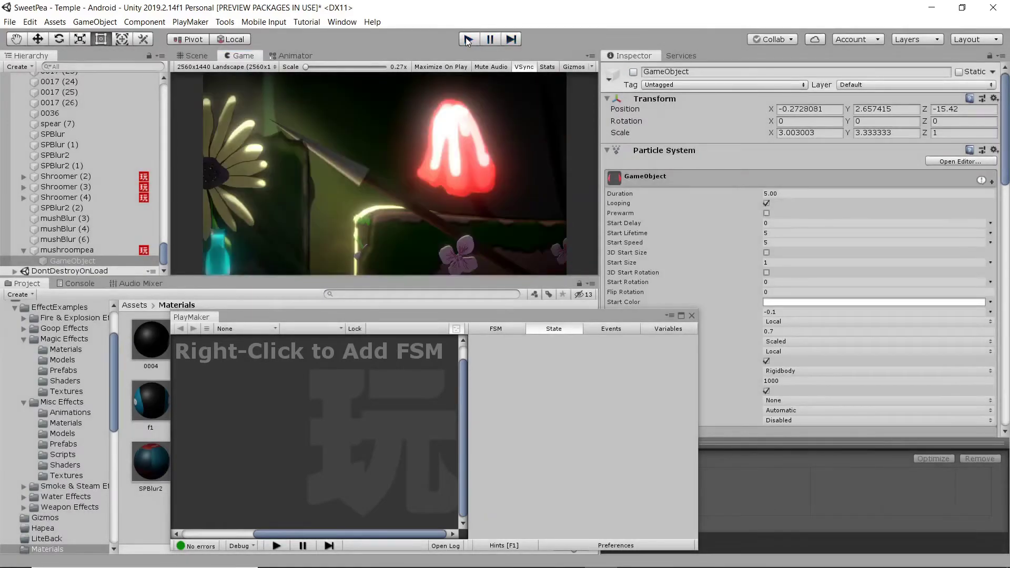
- Reactivate the particle child and preview its effect in the Scene view
{"action": "left_click", "coordinate": [203, 54]}
{"action": "left_click", "coordinate": [78, 260]}
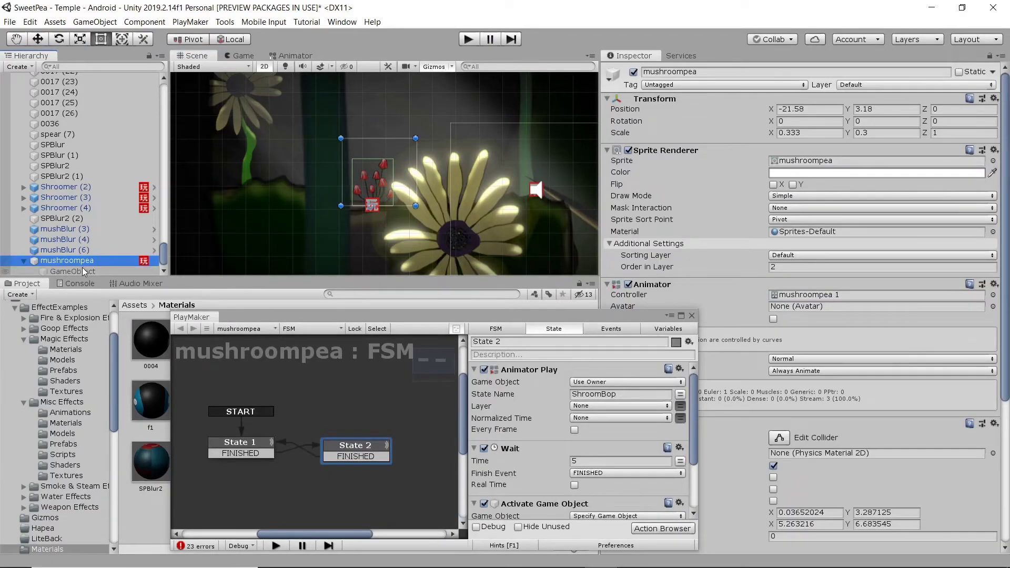
{"action": "left_click", "coordinate": [82, 271]}
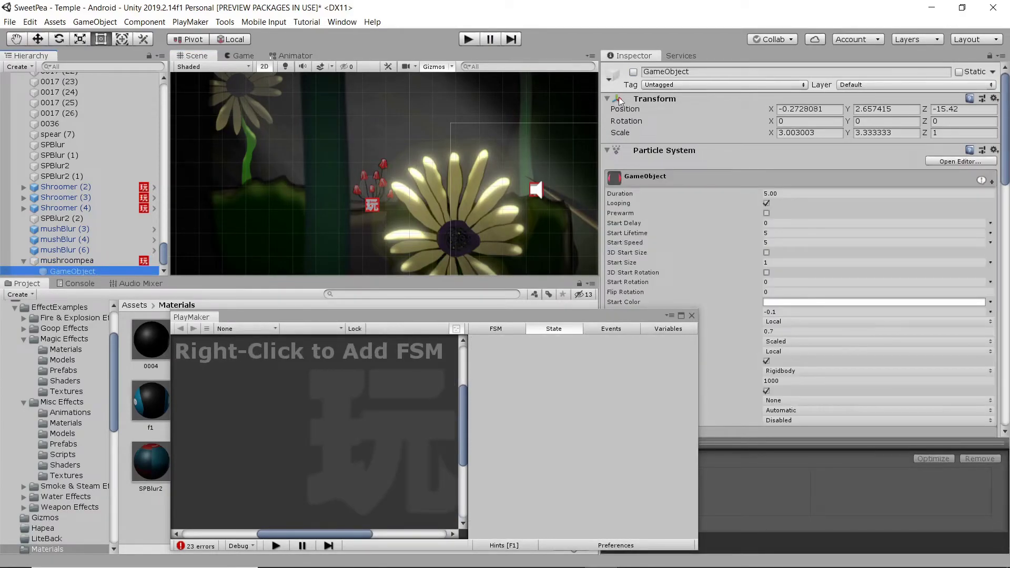
{"action": "left_click", "coordinate": [635, 75]}
{"action": "left_click", "coordinate": [634, 72]}
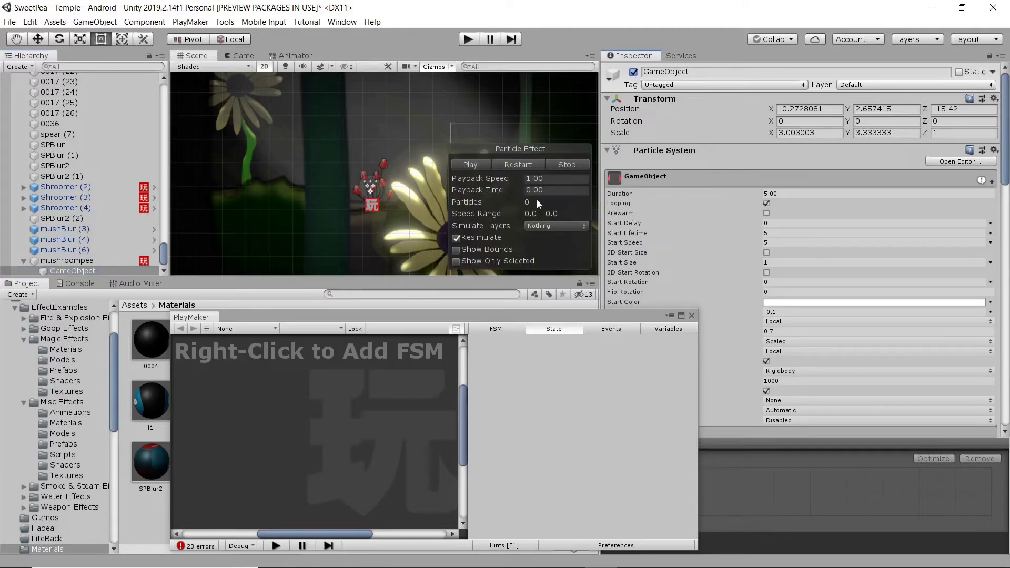
{"action": "left_click", "coordinate": [529, 166]}
- Scale the emitter down to about 0.46 × 0.51 × 0.15, deactivate it, and start Play
{"action": "key", "text": "r"}
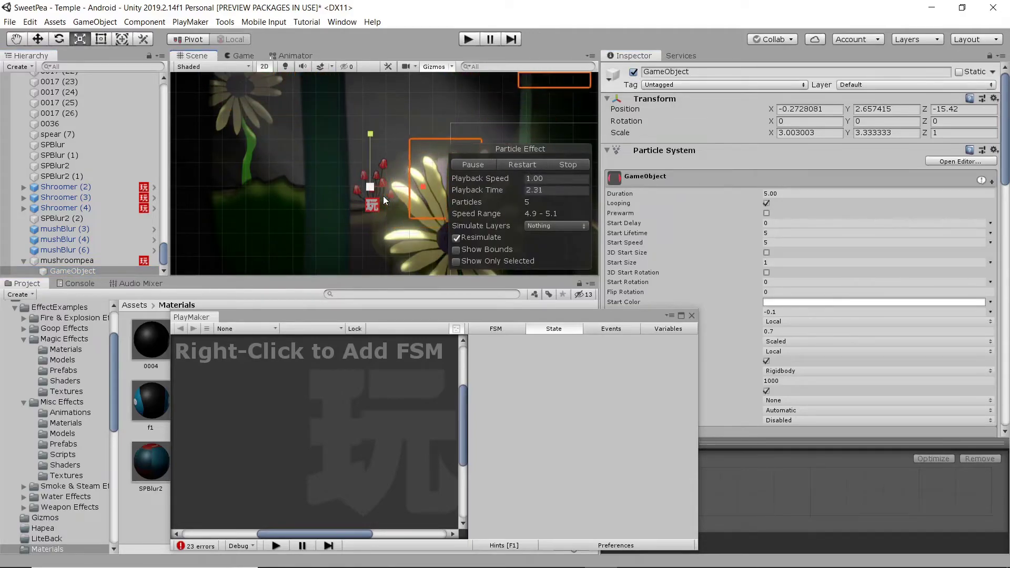
{"action": "left_click_drag", "start_coordinate": [372, 186], "coordinate": [326, 205]}
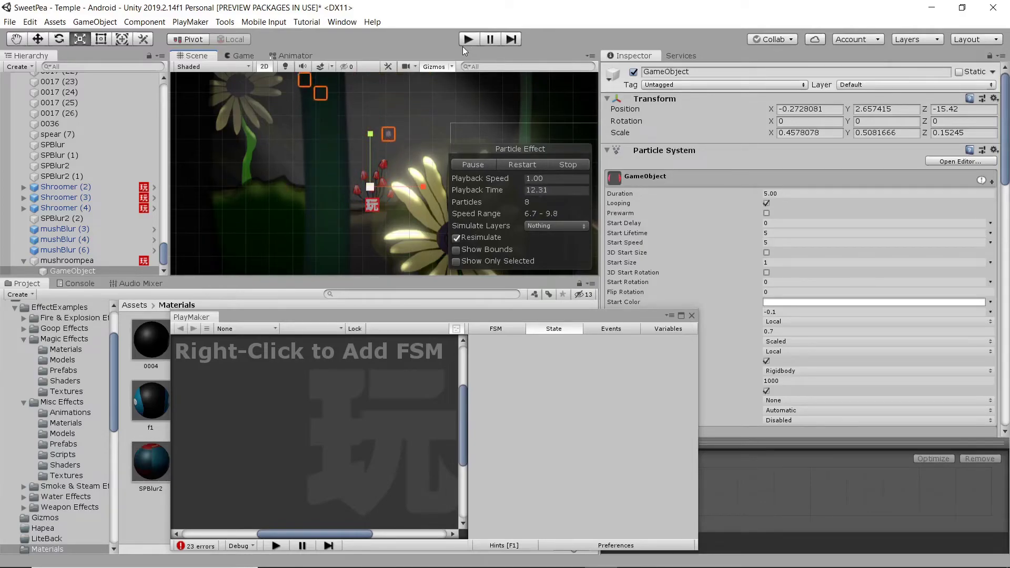
{"action": "left_click", "coordinate": [634, 73]}
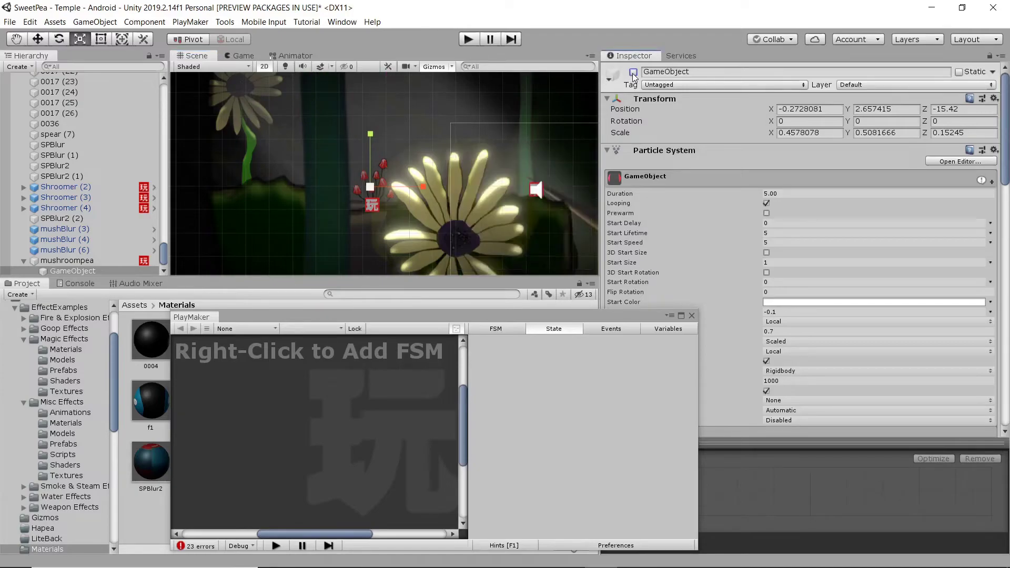
{"action": "left_click", "coordinate": [467, 40]}
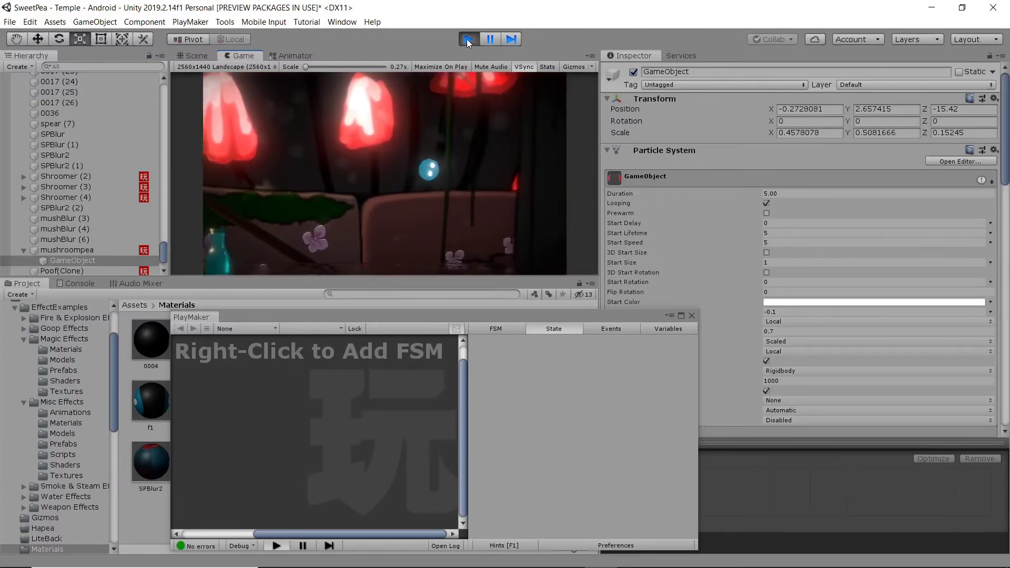
- Rerun the Play-mode test with the Game view zoomed in, then stop it
{"action": "left_click", "coordinate": [467, 39]}
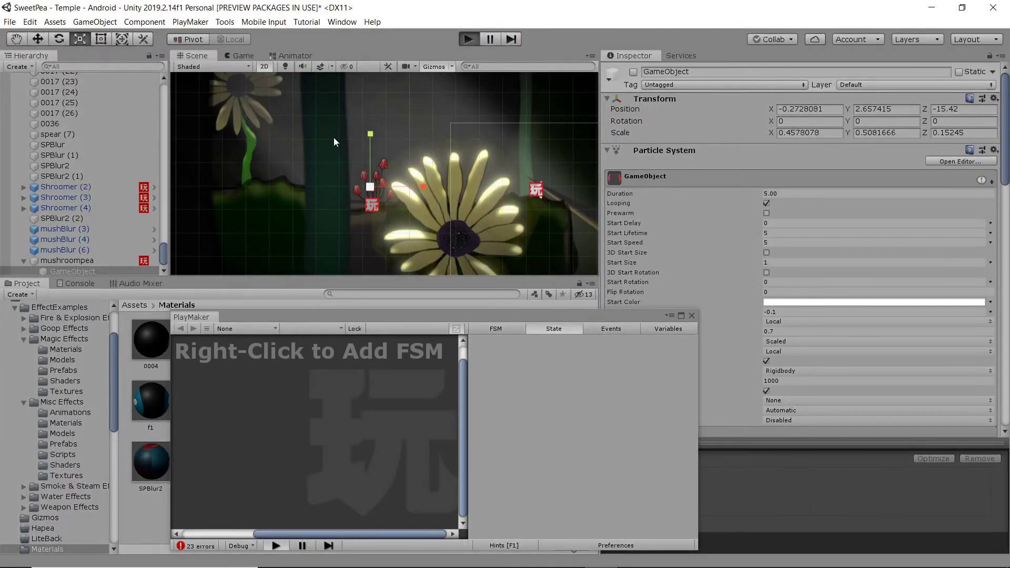
{"action": "key", "text": "ctrl+p"}
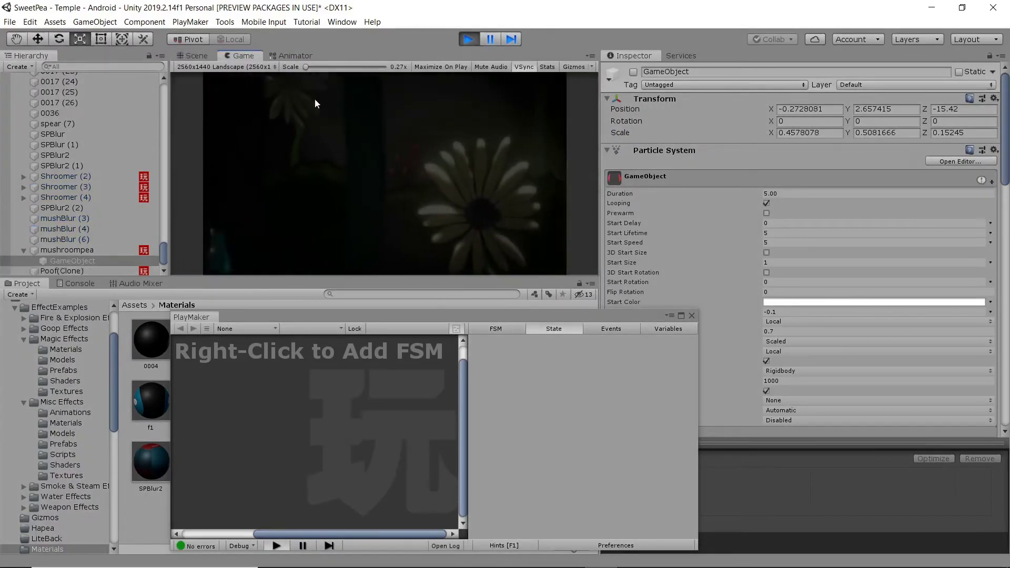
{"action": "left_click_drag", "start_coordinate": [308, 70], "coordinate": [292, 54]}
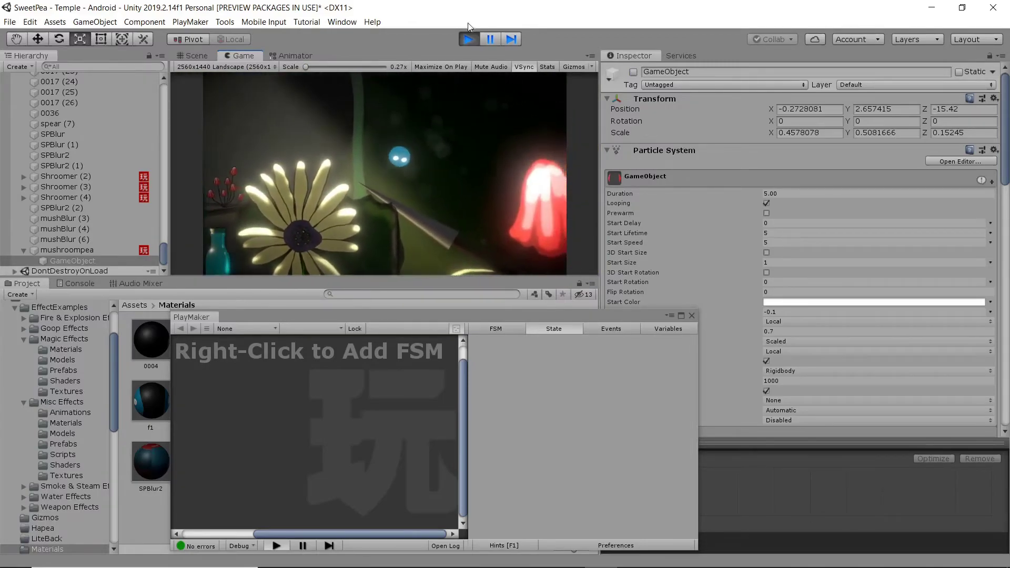
{"action": "left_click", "coordinate": [468, 39]}
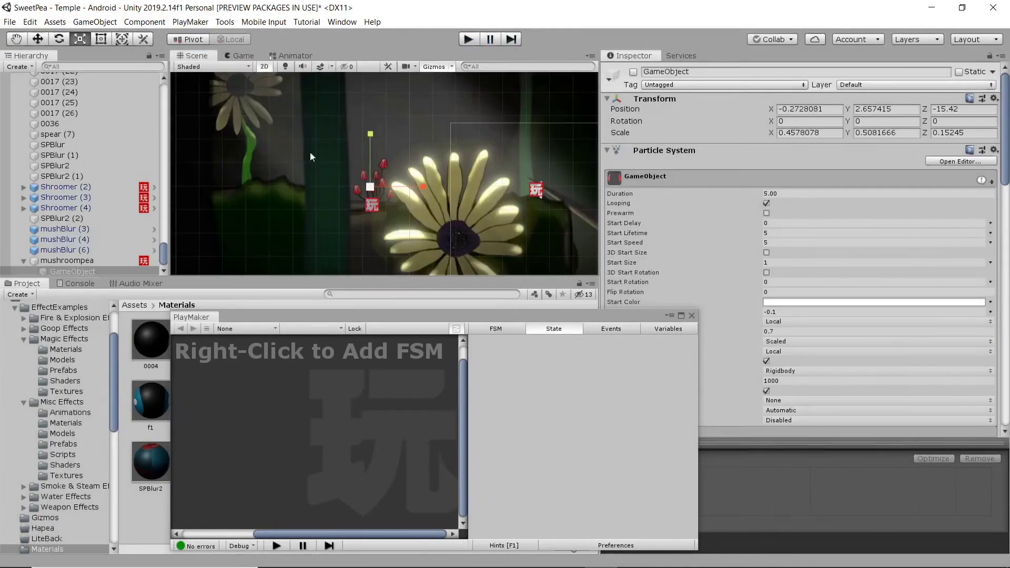
- Close PlayMaker and raise the ShroomPart emission intensity from 1.4169 to 2.4169
{"action": "left_click", "coordinate": [692, 314]}
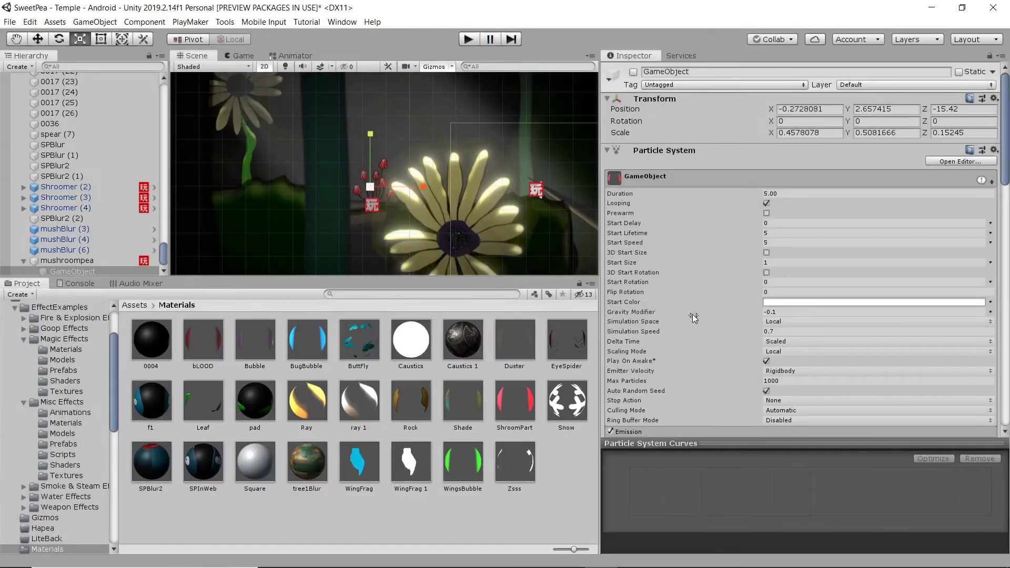
{"action": "left_click", "coordinate": [519, 399]}
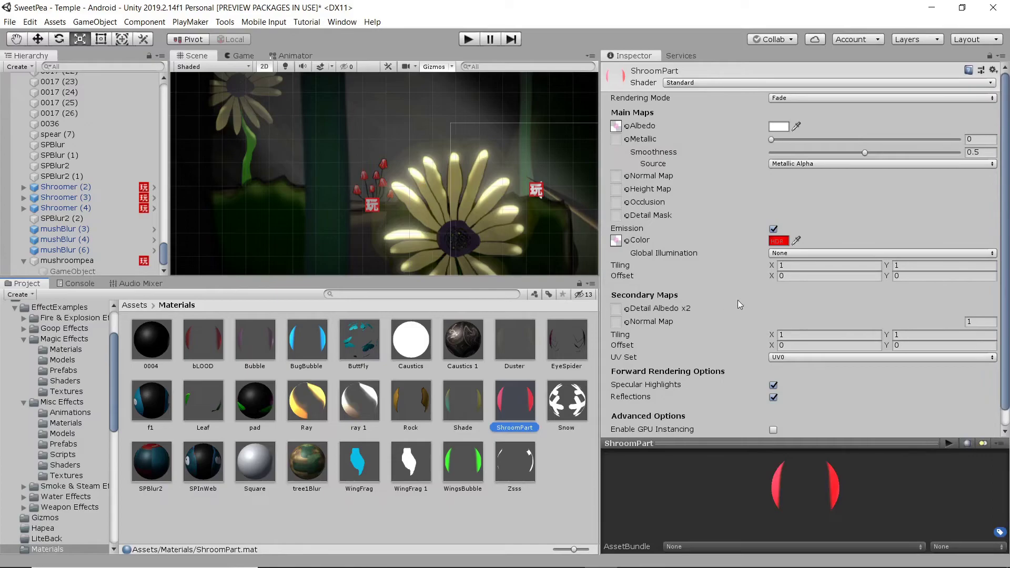
{"action": "left_click", "coordinate": [778, 241]}
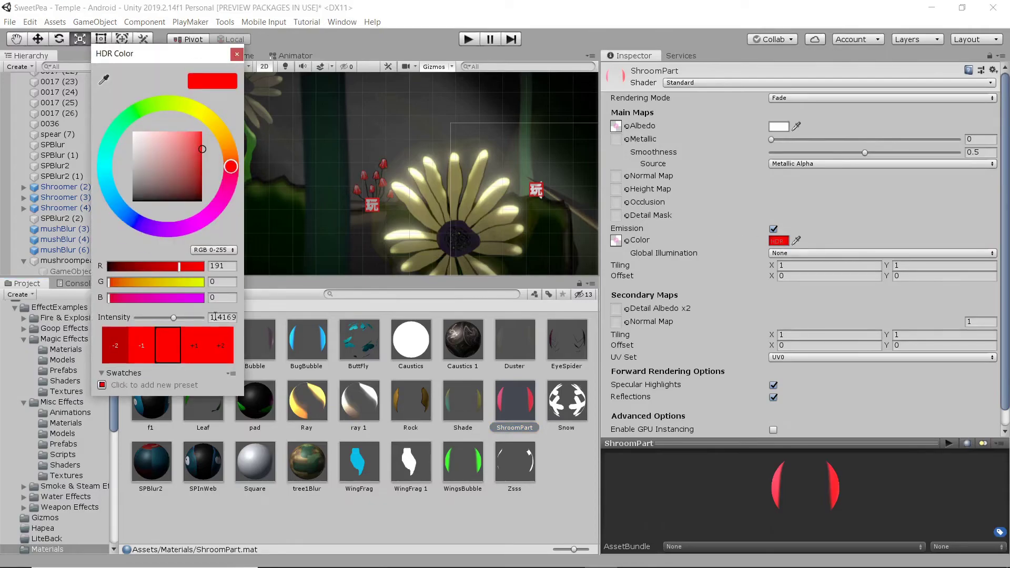
{"action": "left_click", "coordinate": [192, 343]}
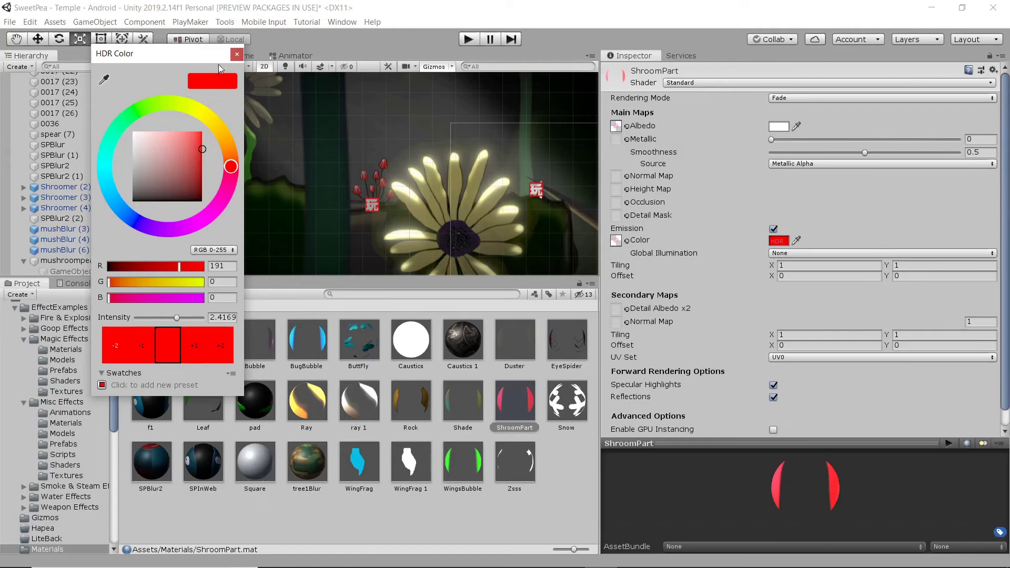
{"action": "left_click", "coordinate": [237, 54]}
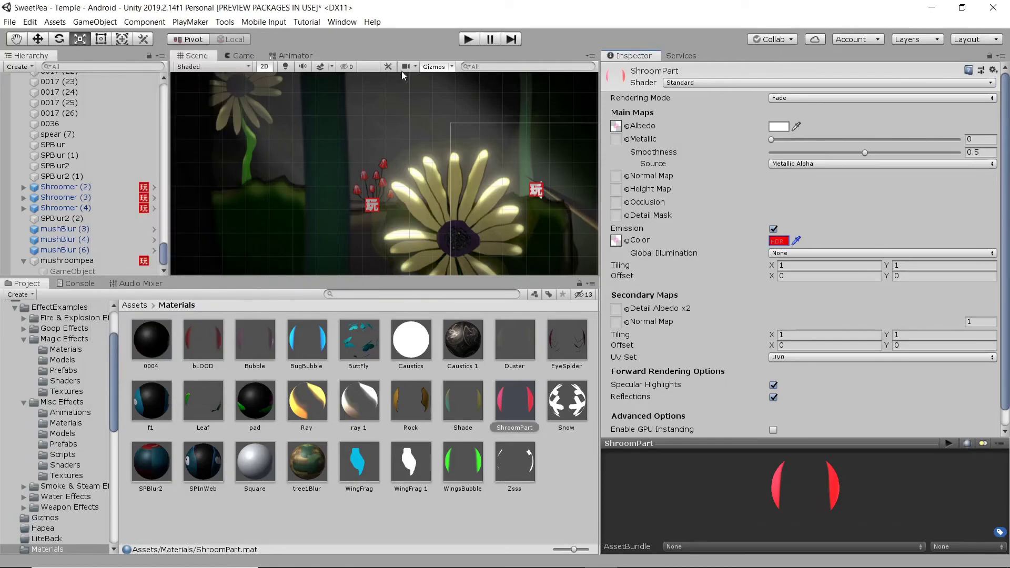
- Recheck the emission colour, then start a Play-mode test of the brighter glow
{"action": "left_click", "coordinate": [777, 242]}
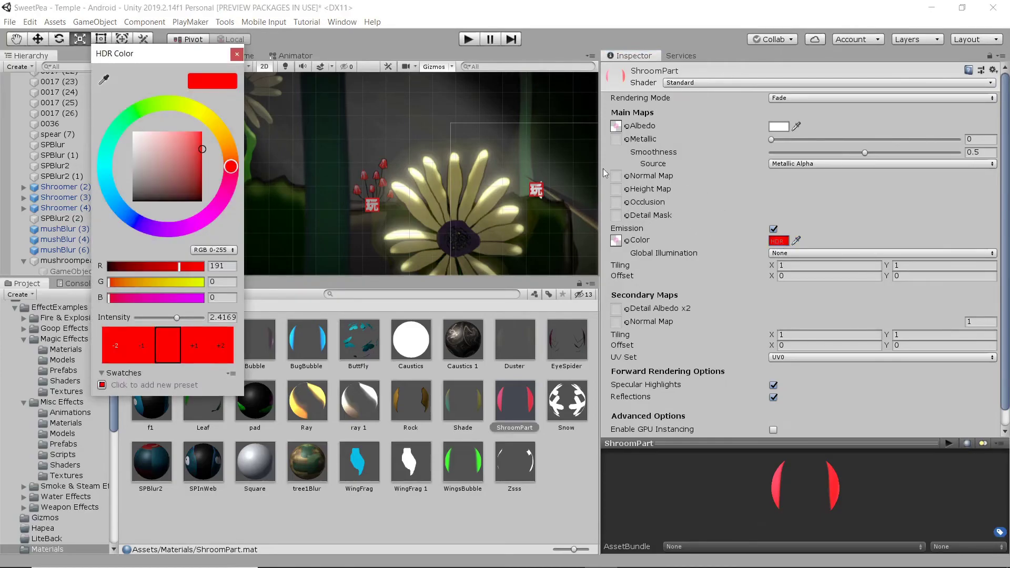
{"action": "left_click", "coordinate": [237, 54]}
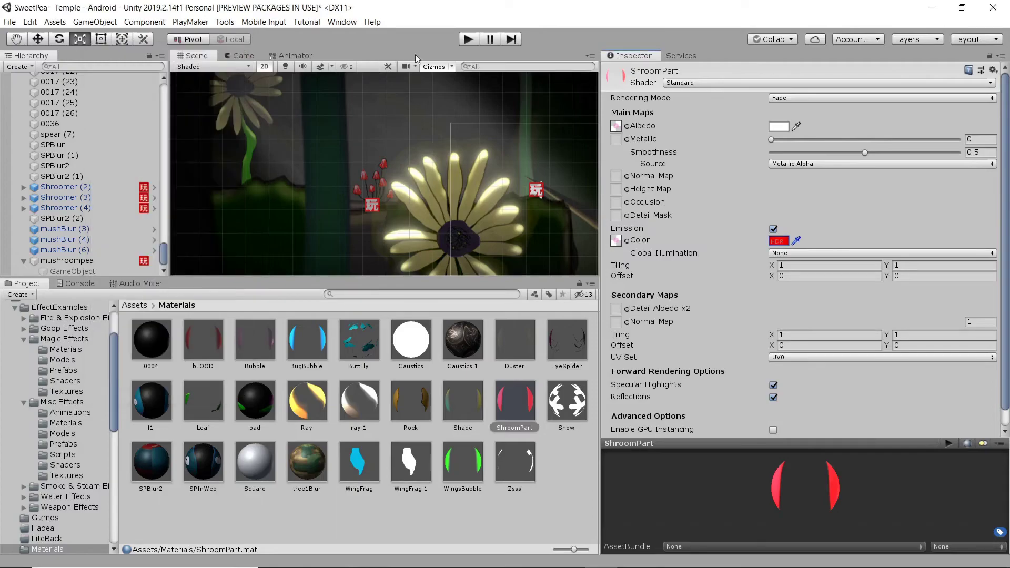
{"action": "left_click", "coordinate": [466, 40]}
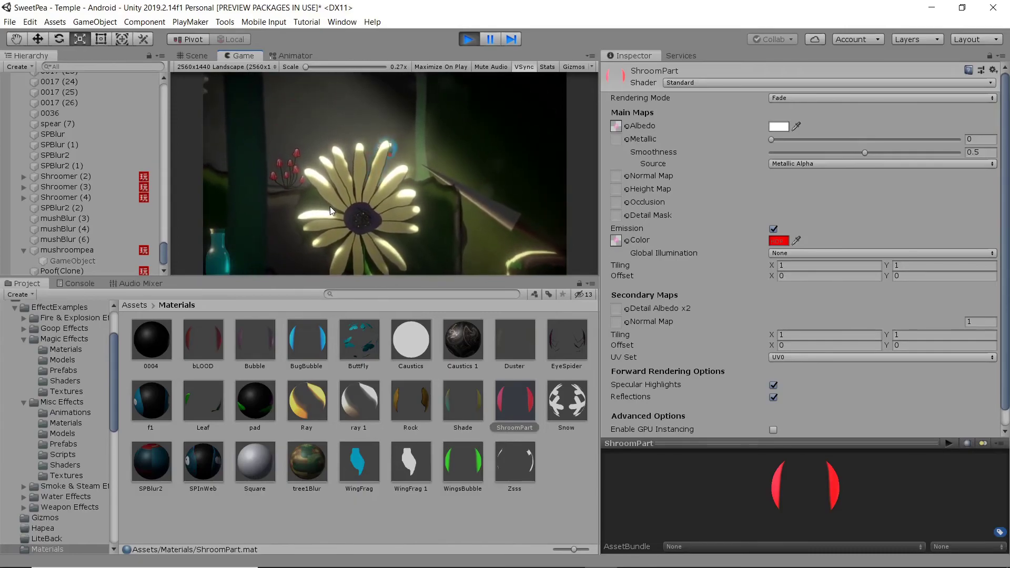
- Stop the Play-mode glow test to return to edit mode
{"action": "left_click", "coordinate": [466, 40]}
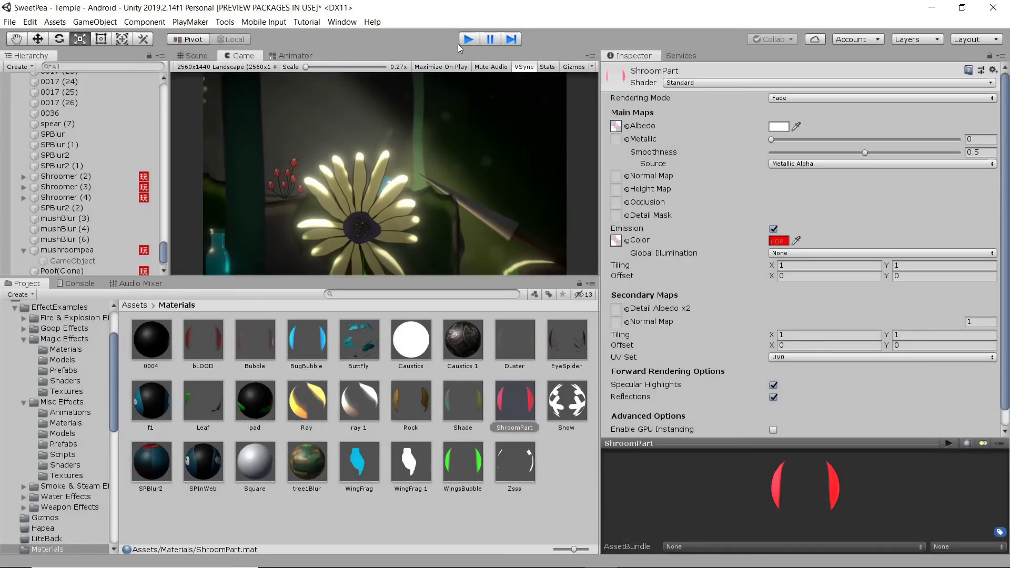